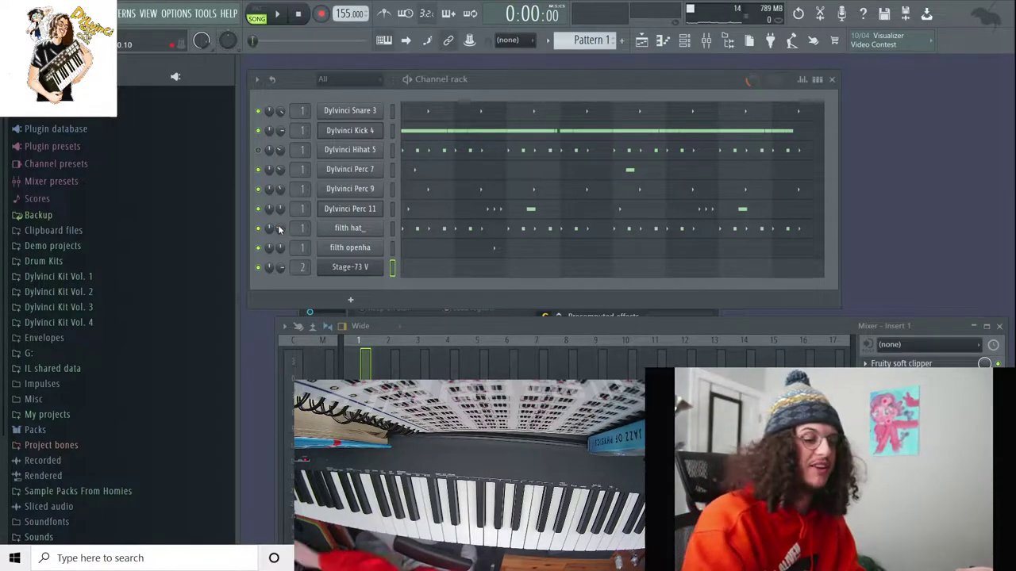
# Step: Record a Stage-73 V chord part over the drum pattern as notes and automation, undoing the first take and recording a second
pyautogui.press('space')
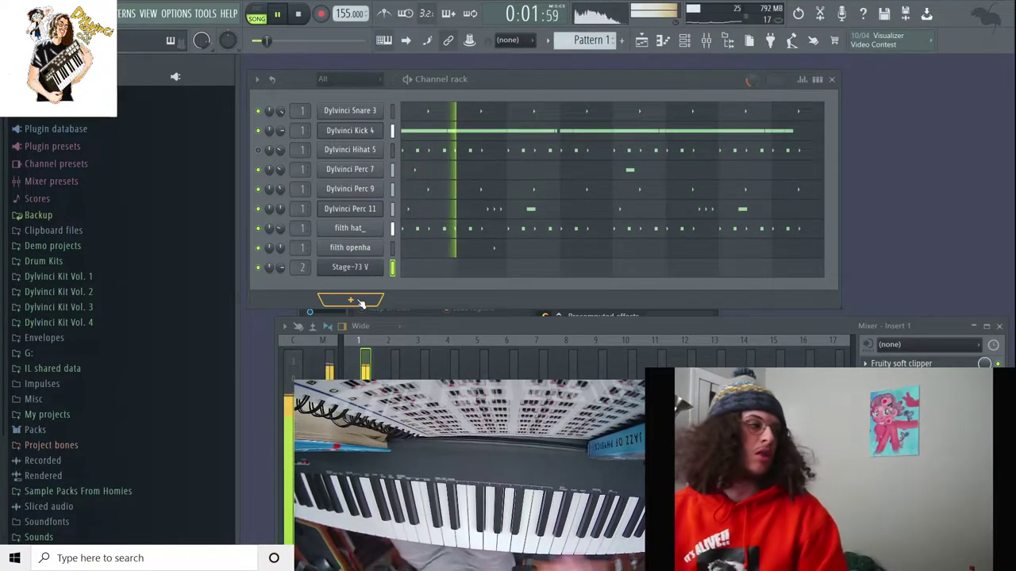
pyautogui.press('space')
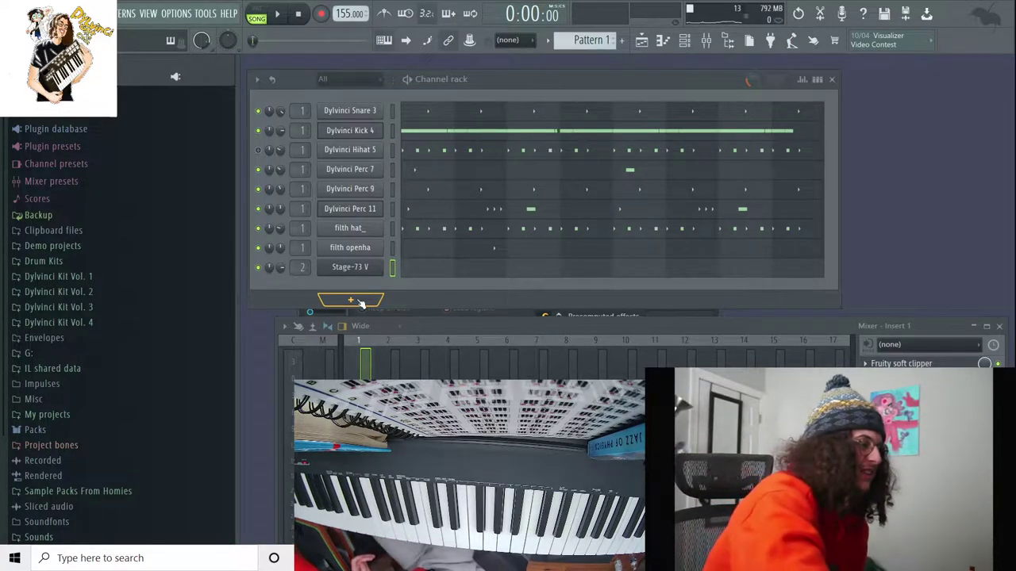
pyautogui.press('r')
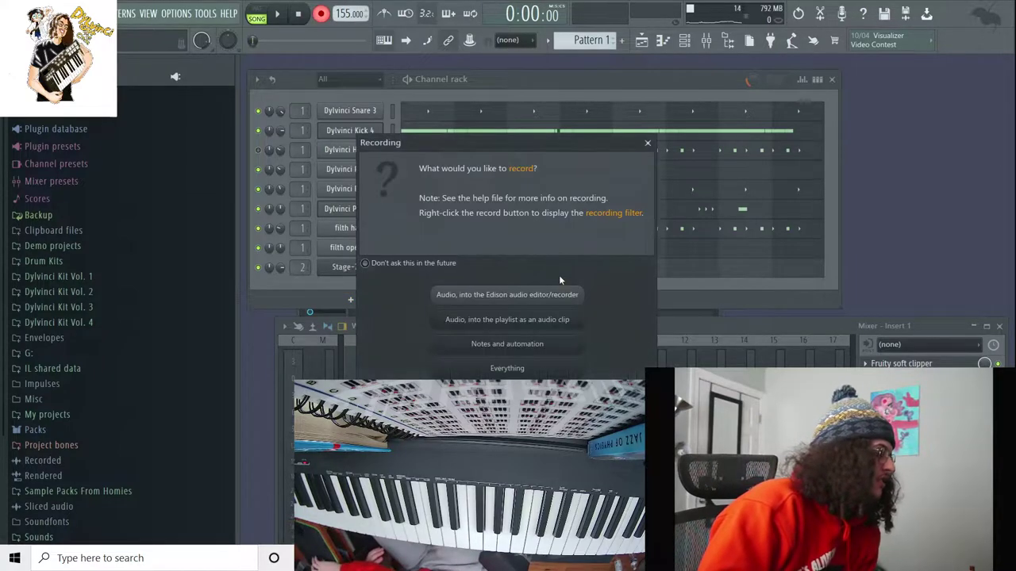
pyautogui.click(507, 343)
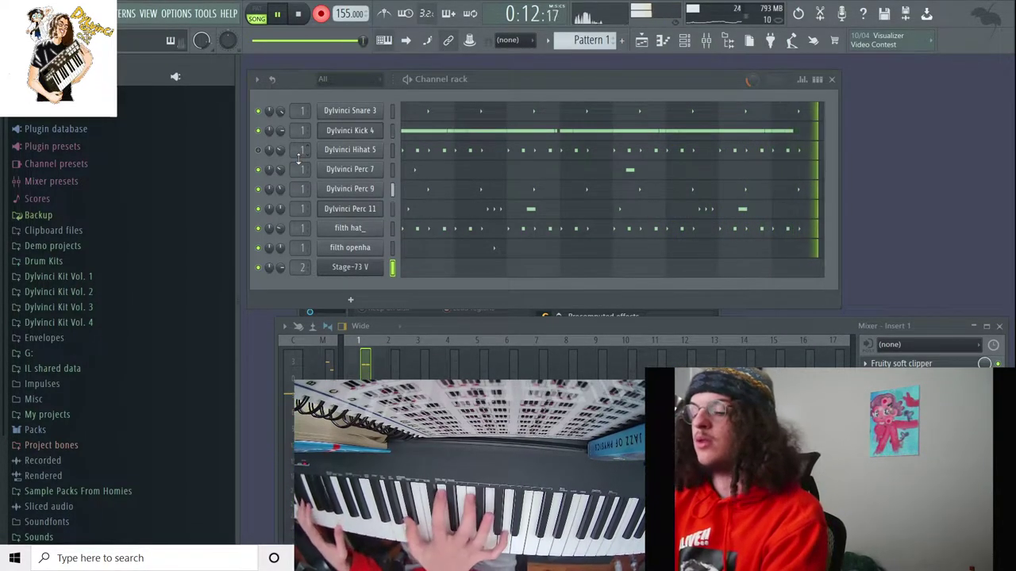
pyautogui.press('space')
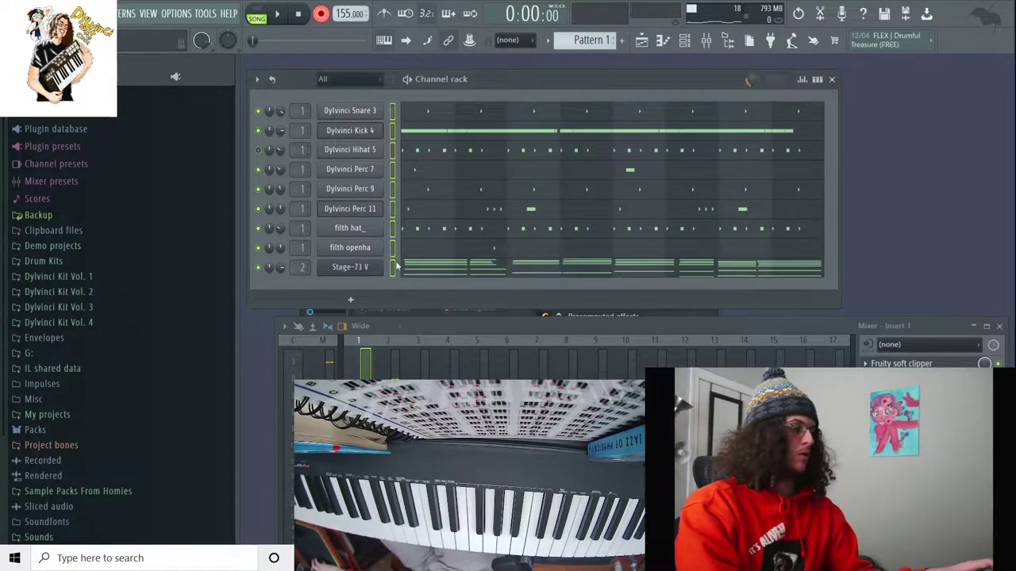
pyautogui.hotkey('ctrl', 'z')
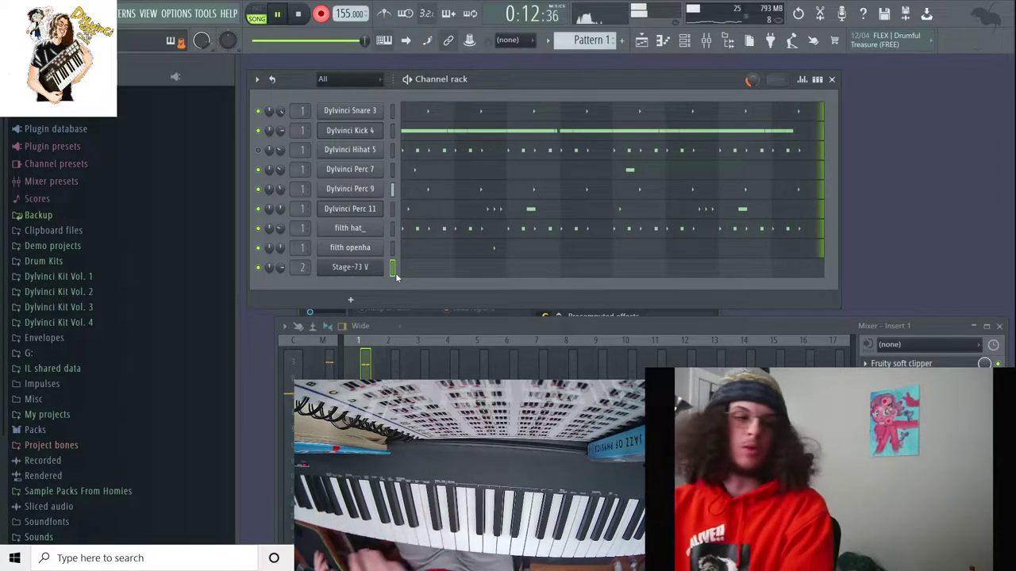
pyautogui.press('space')
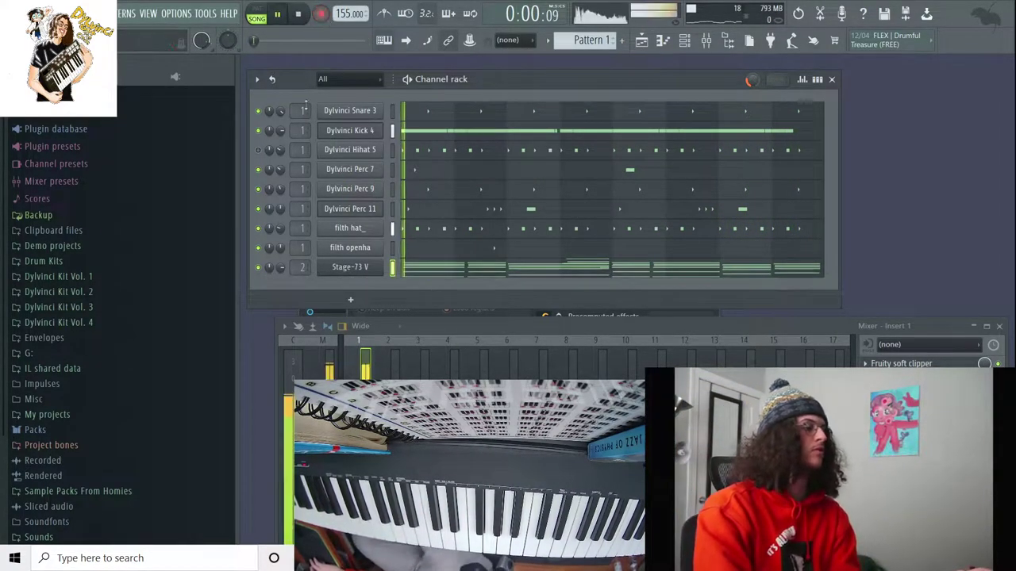
# Step: Add the Jup-8 V3 synth from the installed VST3 generators as a new channel below Stage-73 V
pyautogui.scroll(5, 102, 170)
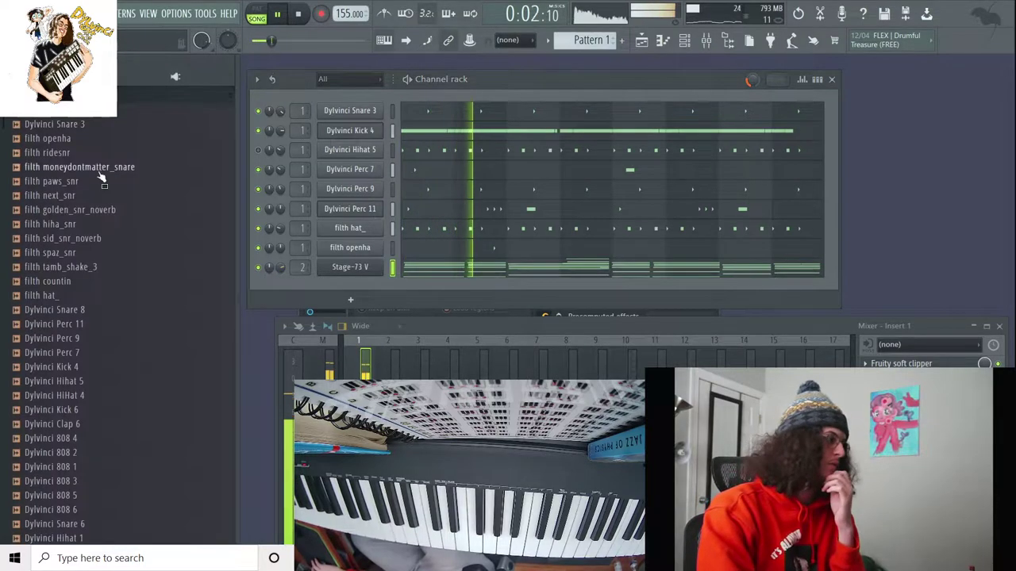
pyautogui.scroll(10, 101, 167)
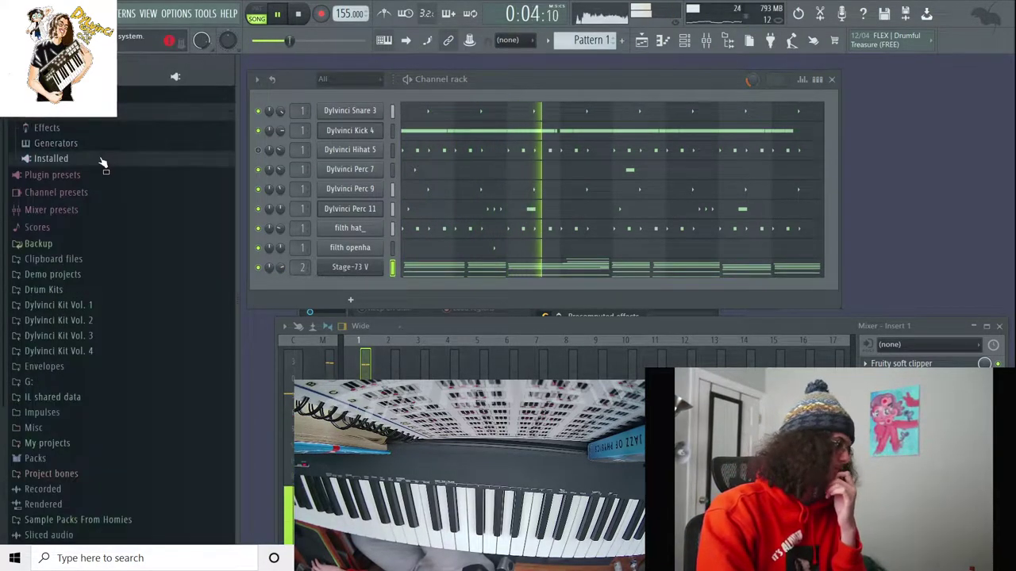
pyautogui.click(101, 160)
pyautogui.click(101, 189)
pyautogui.click(104, 227)
pyautogui.scroll(-5, 104, 230)
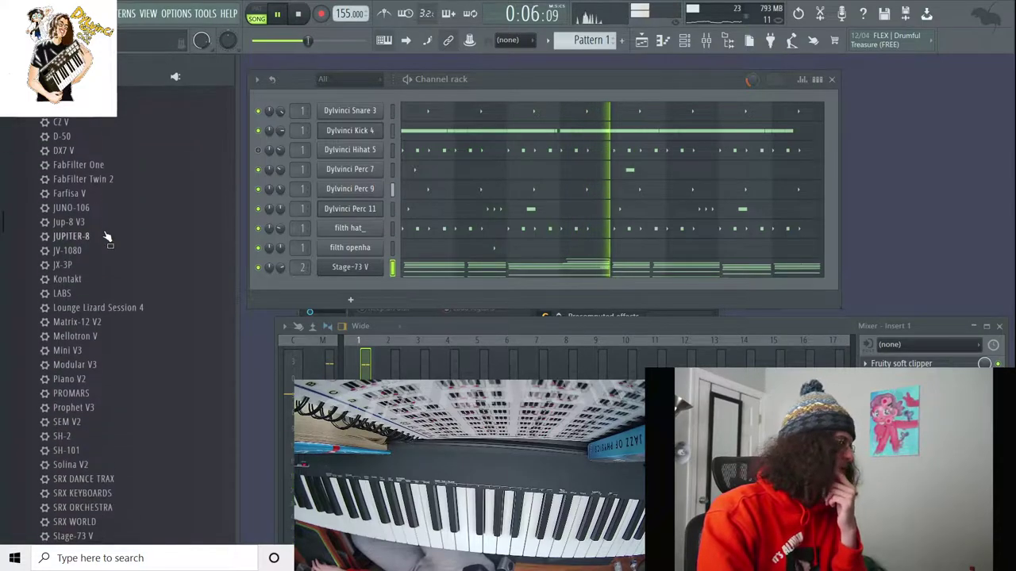
pyautogui.scroll(2, 107, 240)
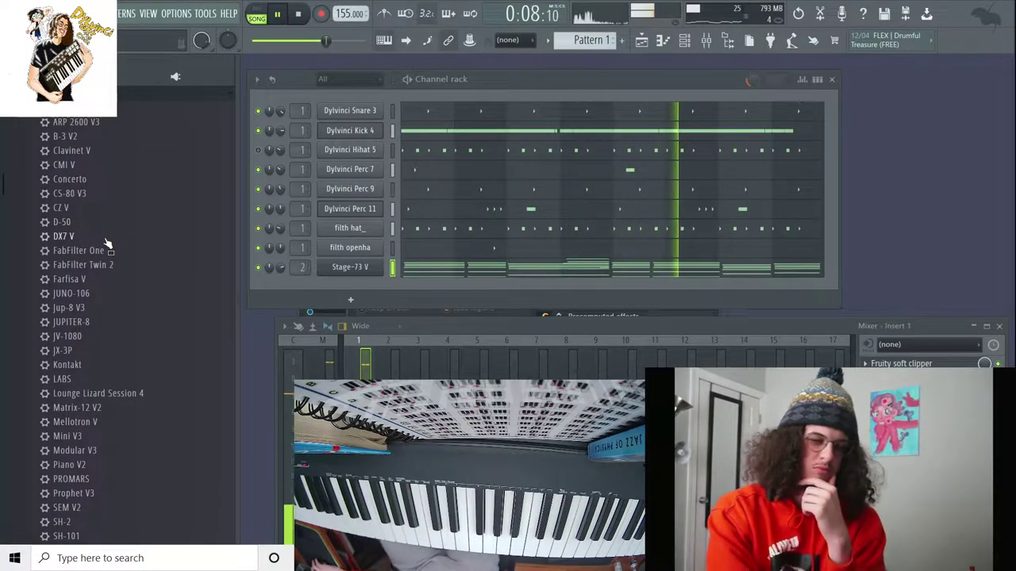
pyautogui.scroll(-2, 107, 243)
pyautogui.moveTo(97, 252); pyautogui.dragTo(297, 304)
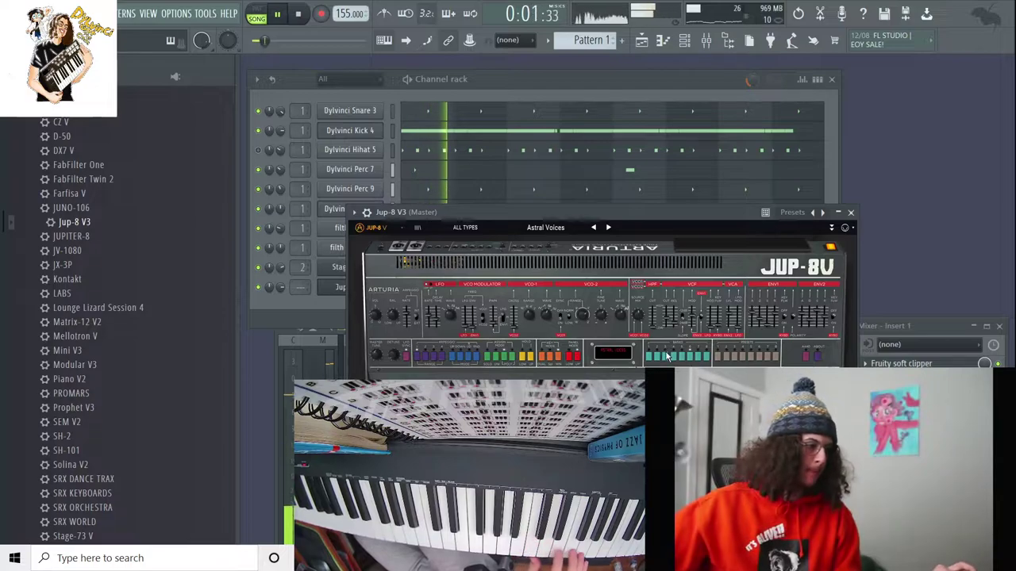
# Step: Try several Jup-8 V3 presets, choose Jup-8 Fact 31 and adjust its envelope sliders
pyautogui.click(743, 361)
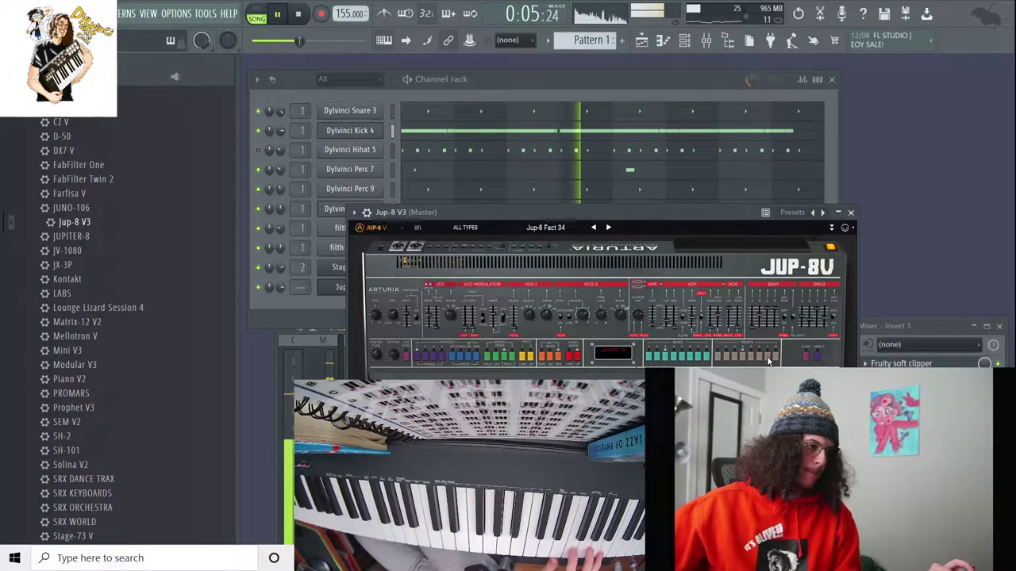
pyautogui.click(760, 361)
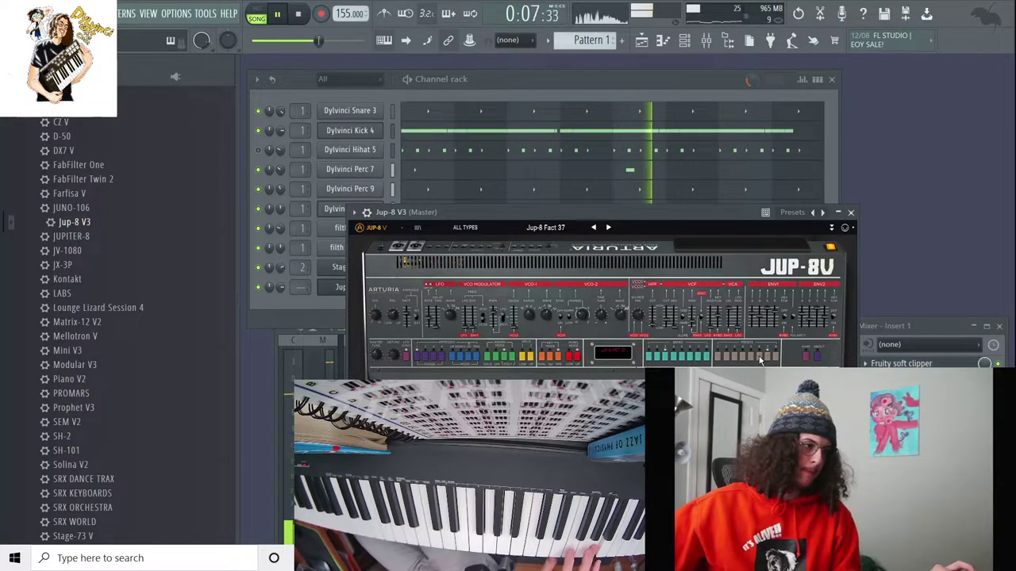
pyautogui.click(742, 361)
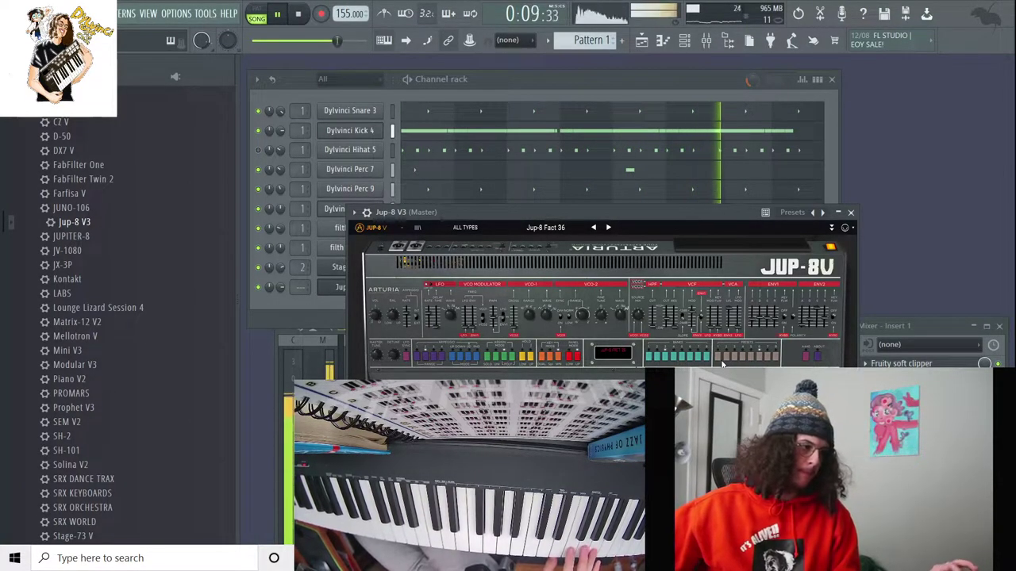
pyautogui.click(720, 362)
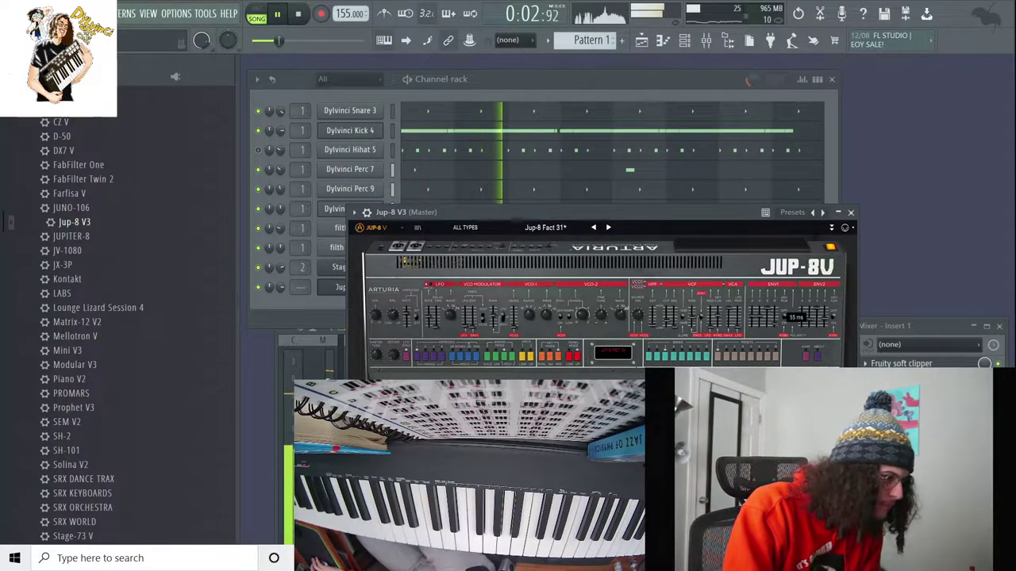
pyautogui.moveTo(741, 323)
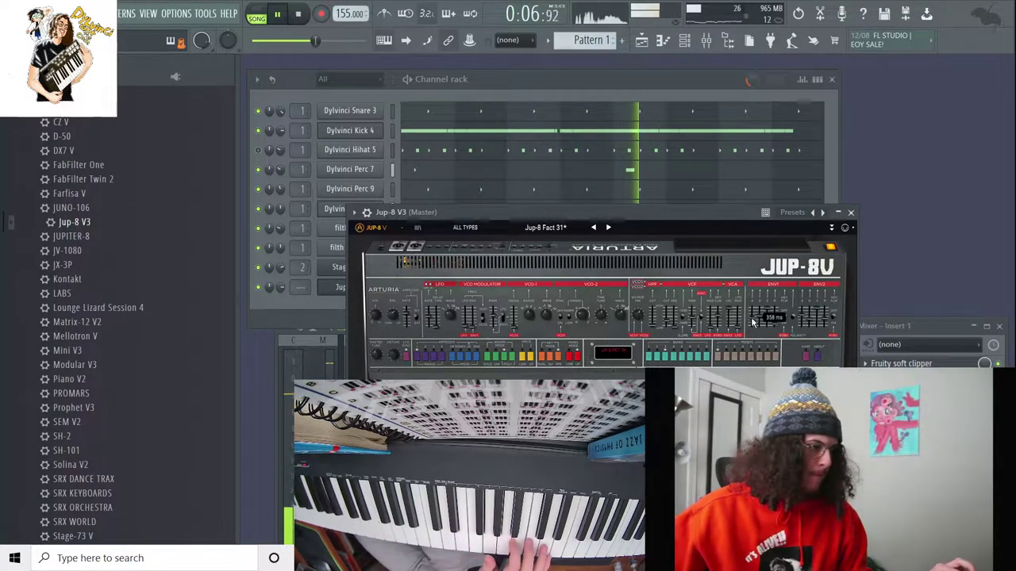
pyautogui.moveTo(753, 320); pyautogui.dragTo(754, 328)
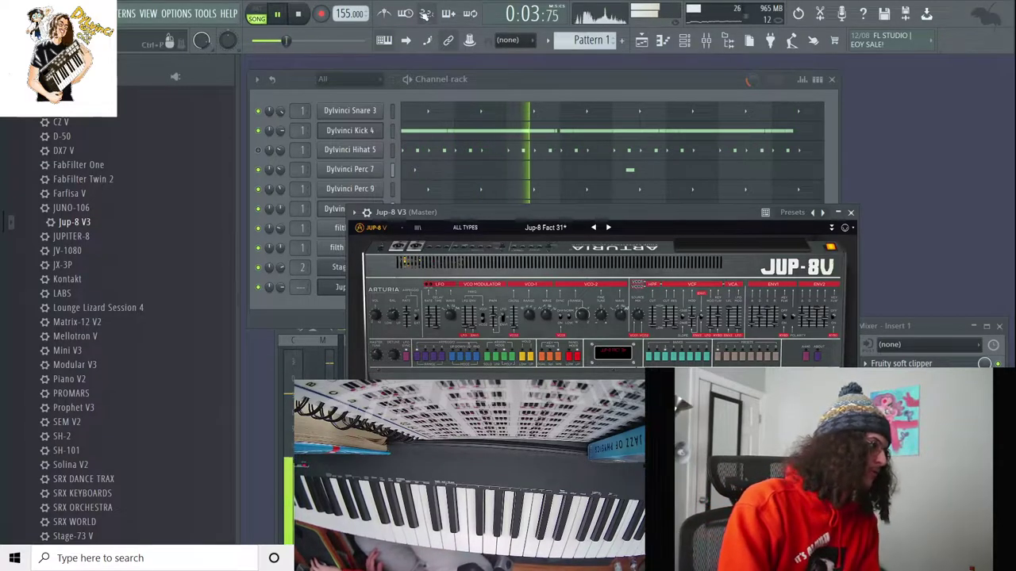
# Step: Record a sustained Jup-8 V3 line over the pattern as notes and automation, and play it back
pyautogui.press('space')
pyautogui.press('r')
pyautogui.click(470, 343)
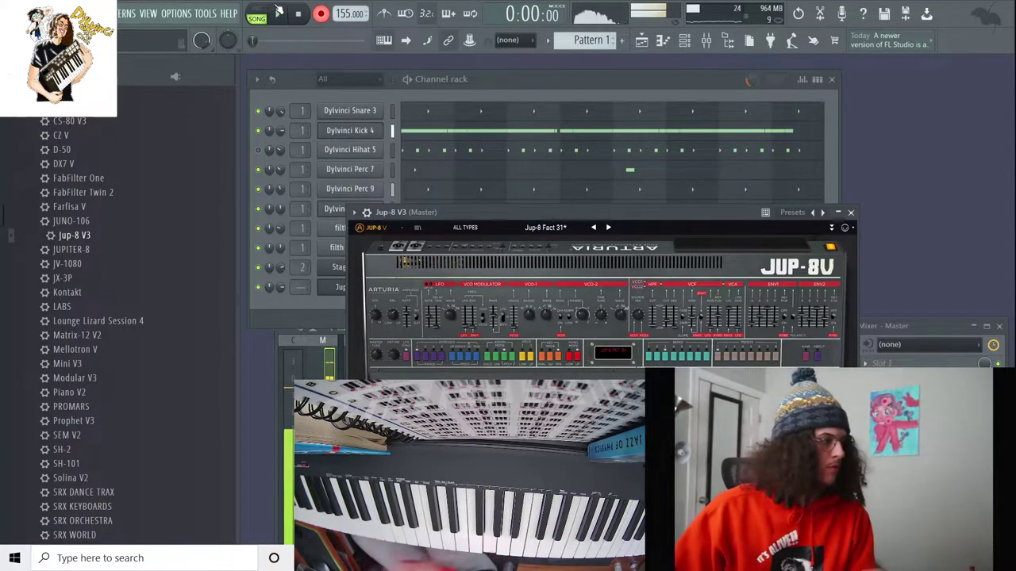
pyautogui.click(272, 298)
pyautogui.press('space')
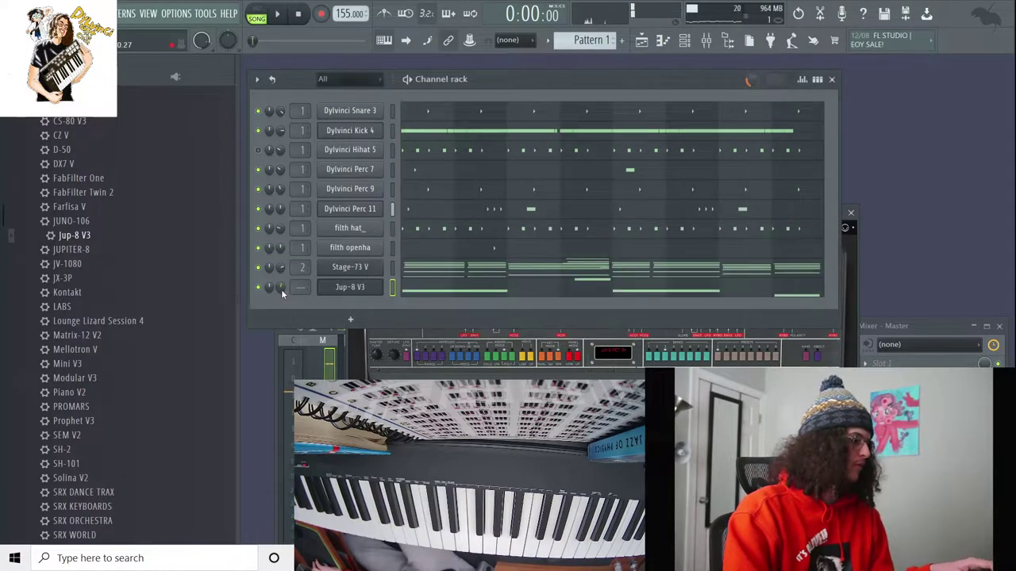
pyautogui.click(420, 295)
pyautogui.click(965, 66)
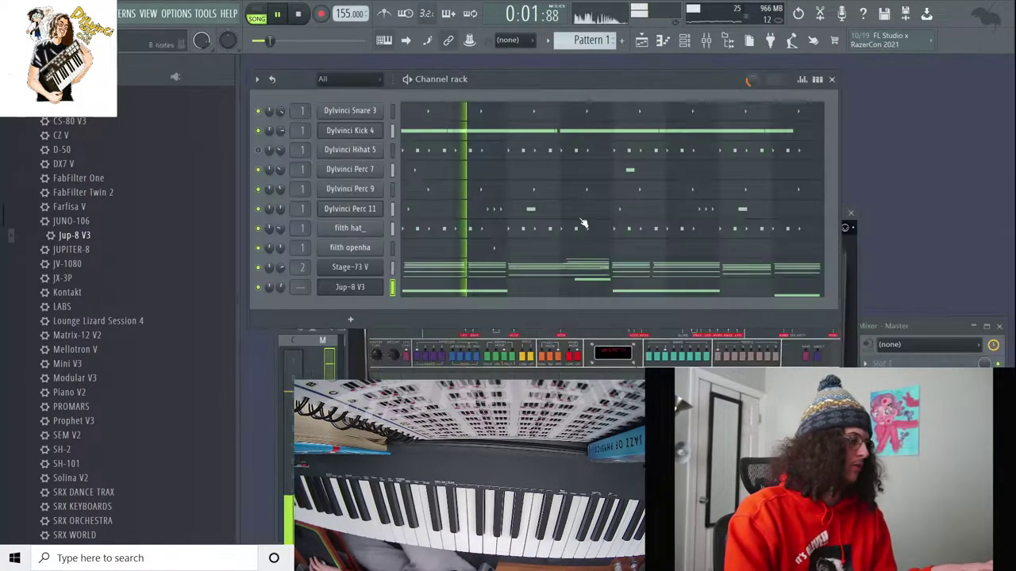
# Step: Add a second Jup-8 V3 channel and load its Jup-8 Fact 61 preset
pyautogui.moveTo(73, 235); pyautogui.dragTo(349, 317)
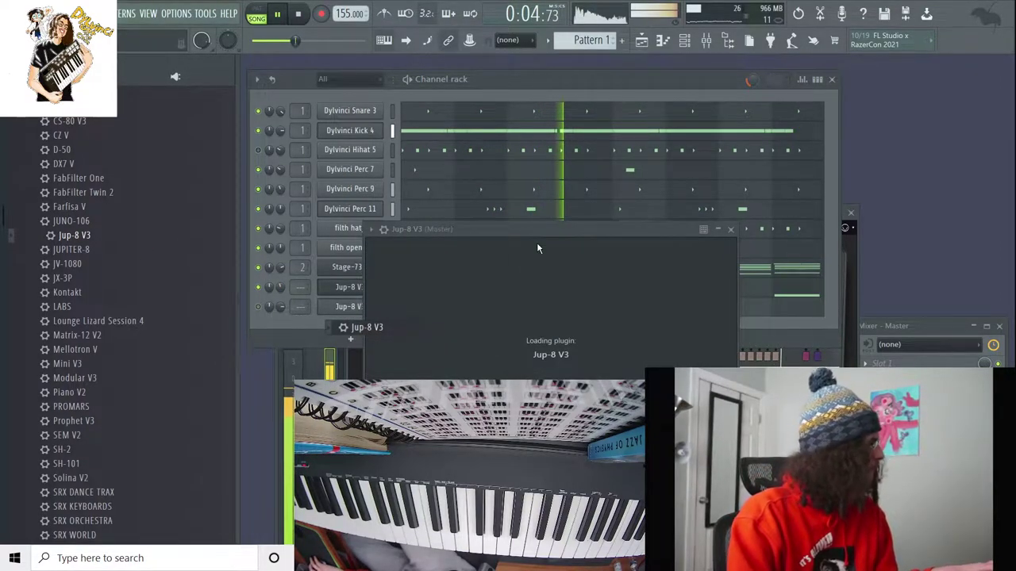
pyautogui.click(559, 243)
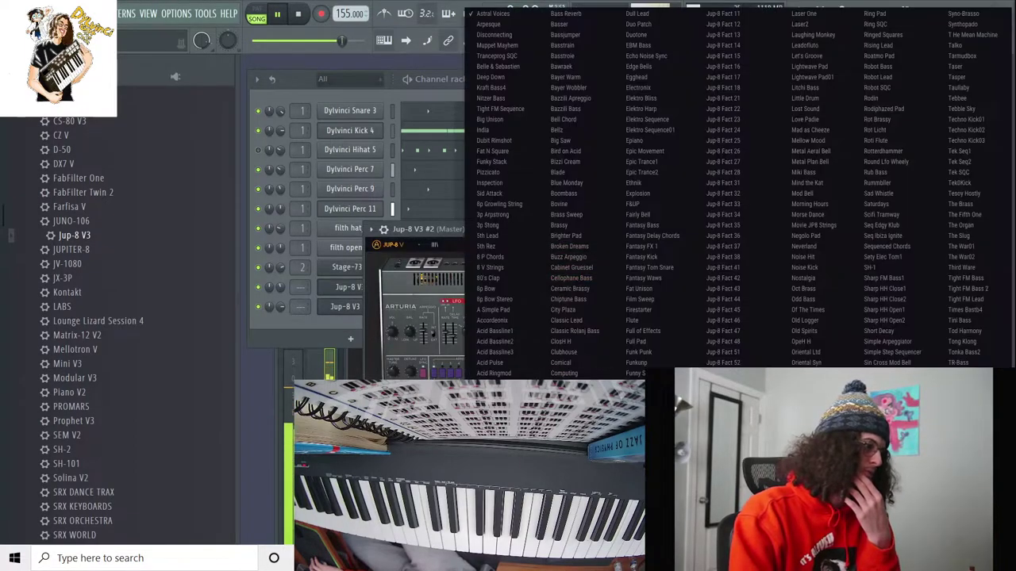
pyautogui.click(723, 394)
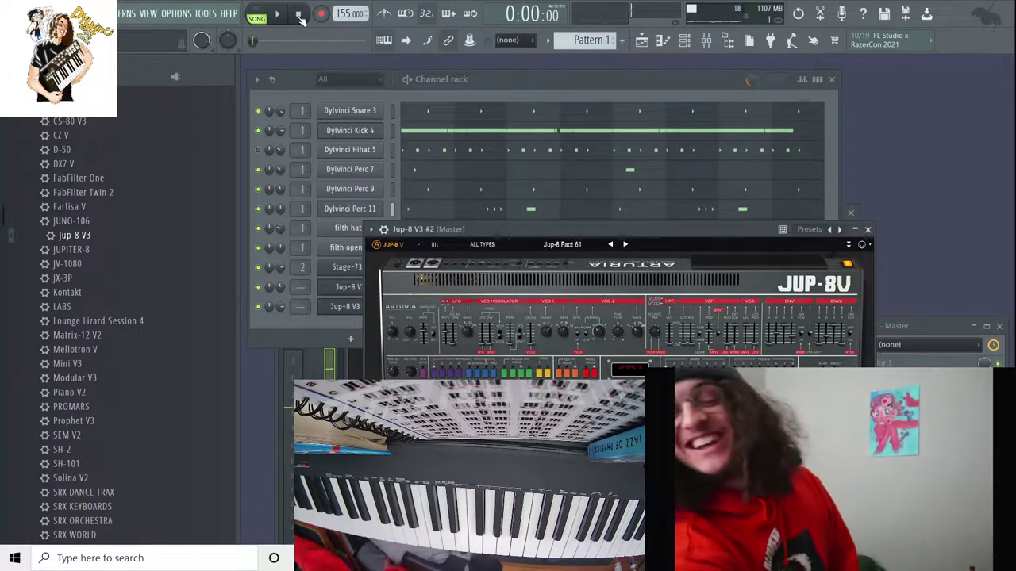
# Step: Record a running melody on the Jup-8 V3 #2 channel over the whole pattern as notes and automation
pyautogui.click(321, 14)
pyautogui.click(508, 343)
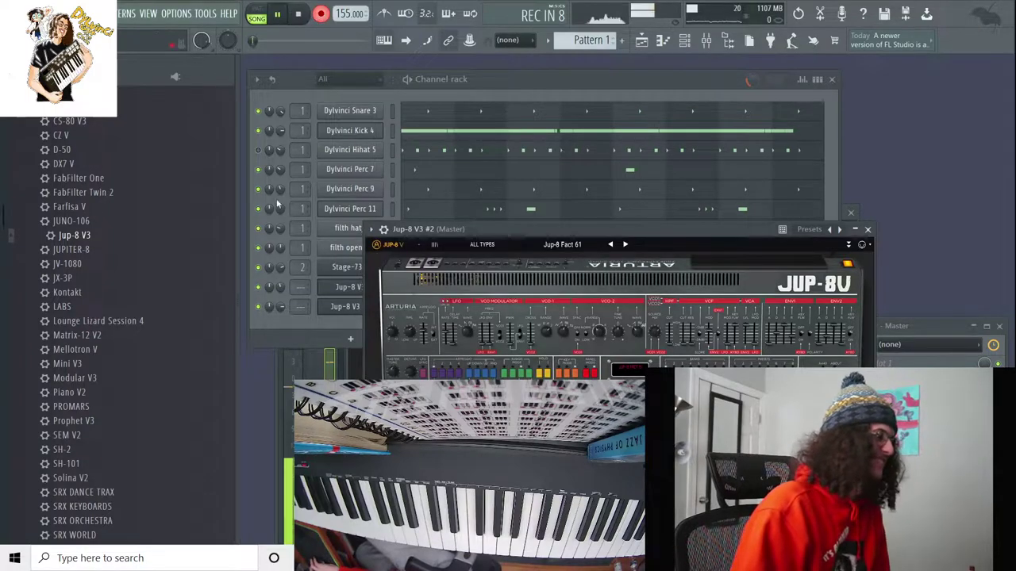
pyautogui.click(281, 318)
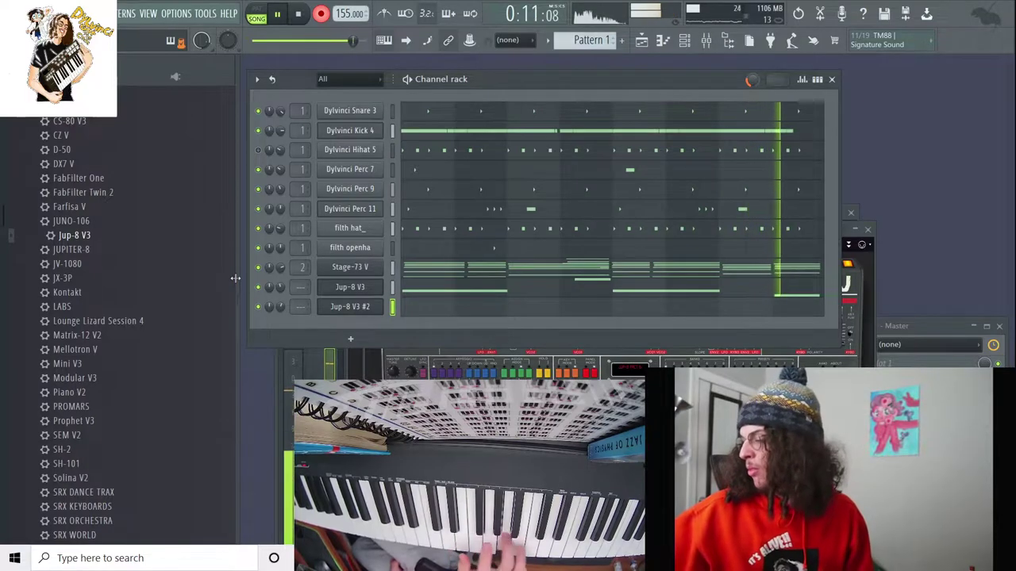
pyautogui.press('space')
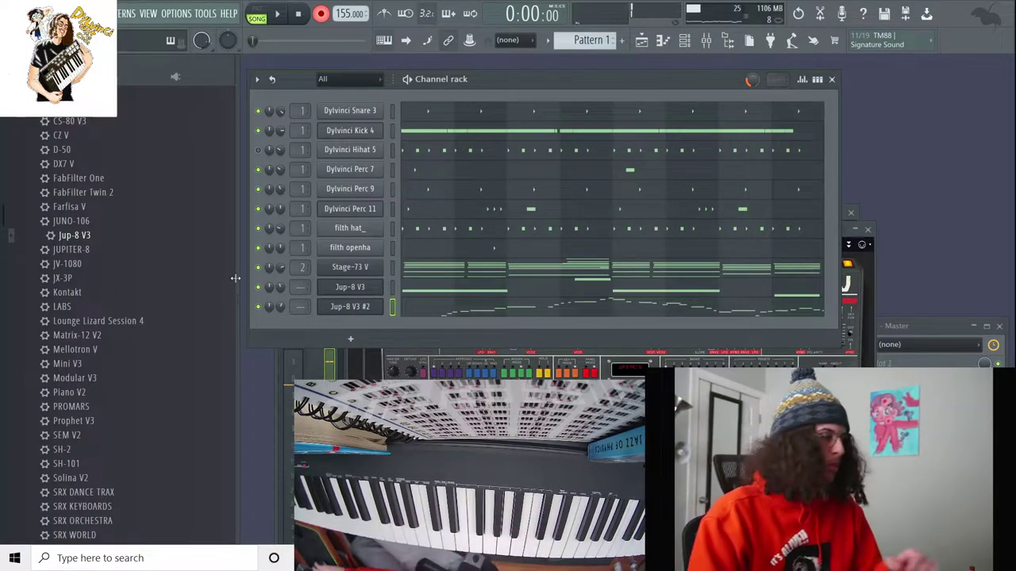
# Step: Route the Jup-8 V3 channel to mixer track 3 and Jup-8 V3 #2 to mixer track 4
pyautogui.press('space')
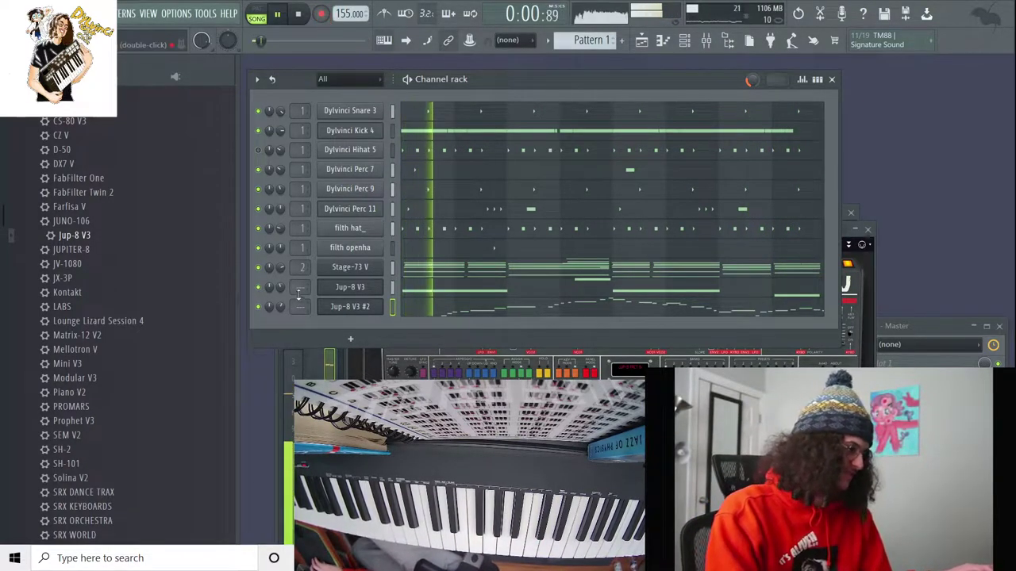
pyautogui.press('space')
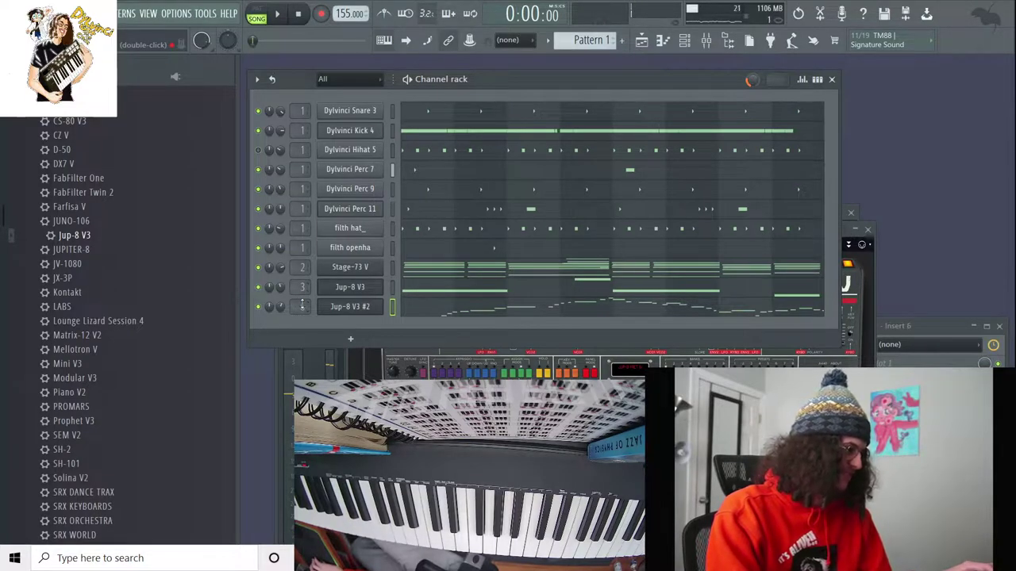
pyautogui.moveTo(303, 308); pyautogui.dragTo(303, 293)
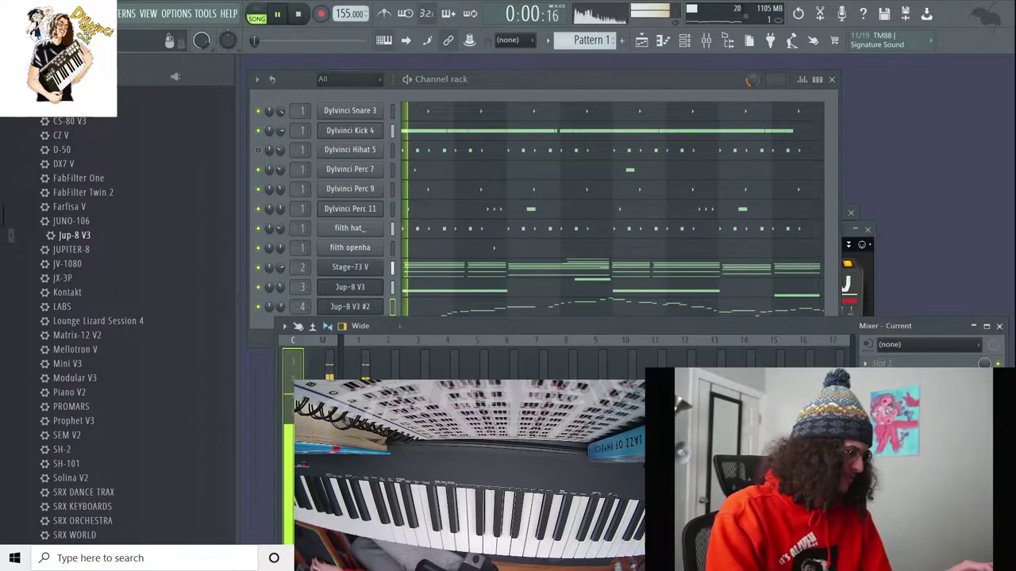
# Step: Load the RC-20 Retro Color effect into the first slot of mixer track 4 and close its window
pyautogui.click(912, 363)
pyautogui.moveTo(669, 144)
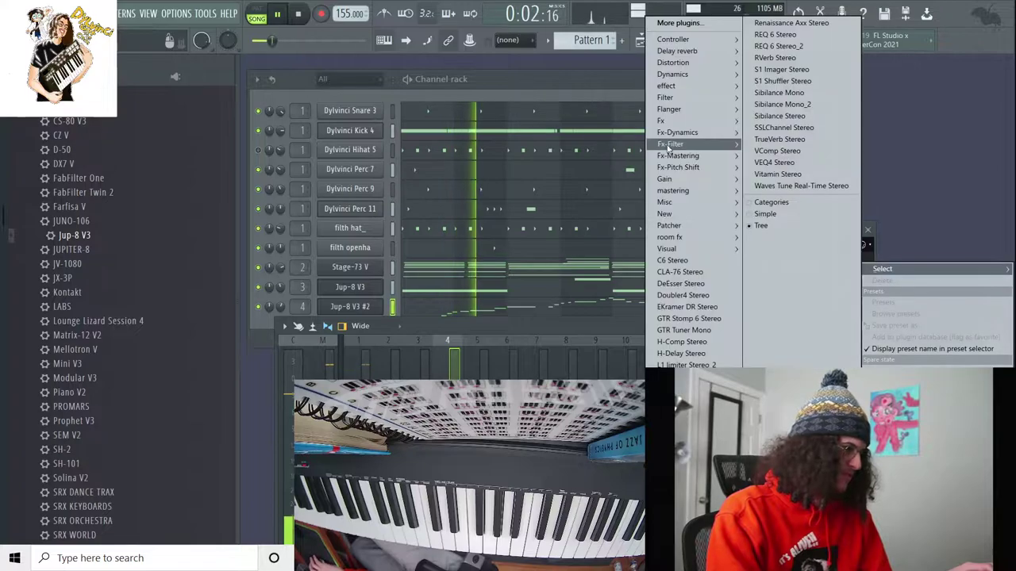
pyautogui.moveTo(669, 86)
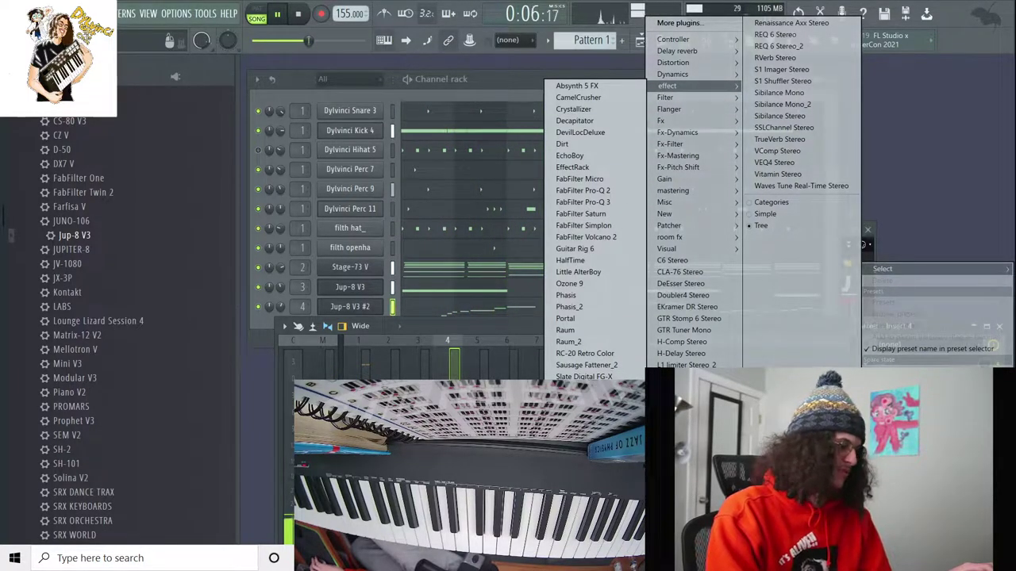
pyautogui.click(593, 354)
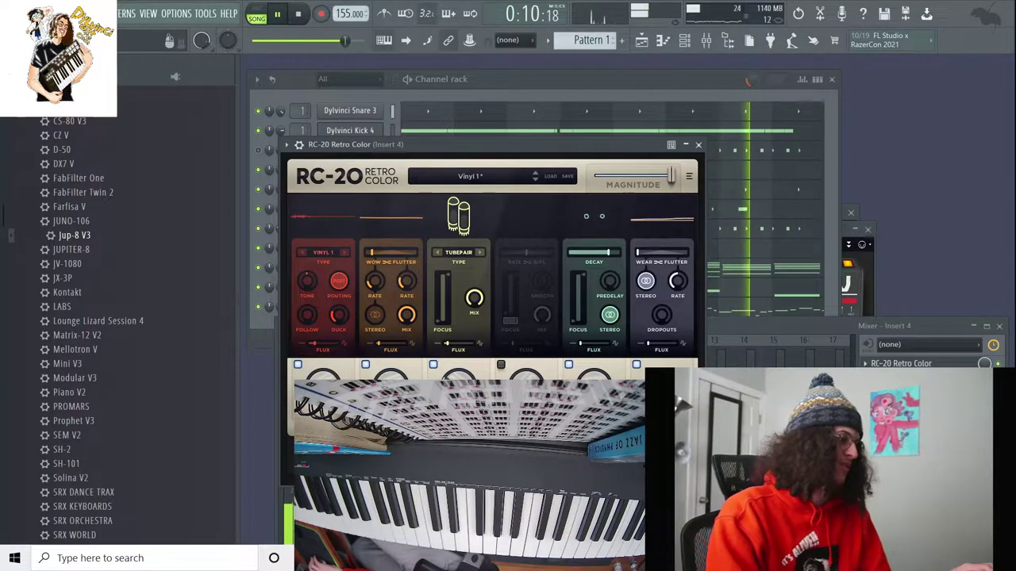
pyautogui.click(744, 349)
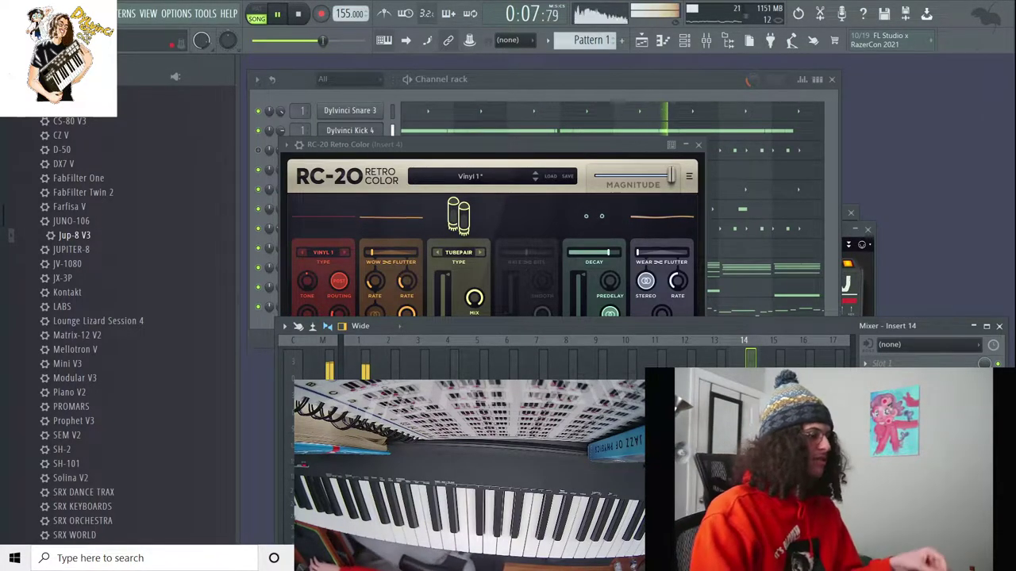
pyautogui.click(693, 143)
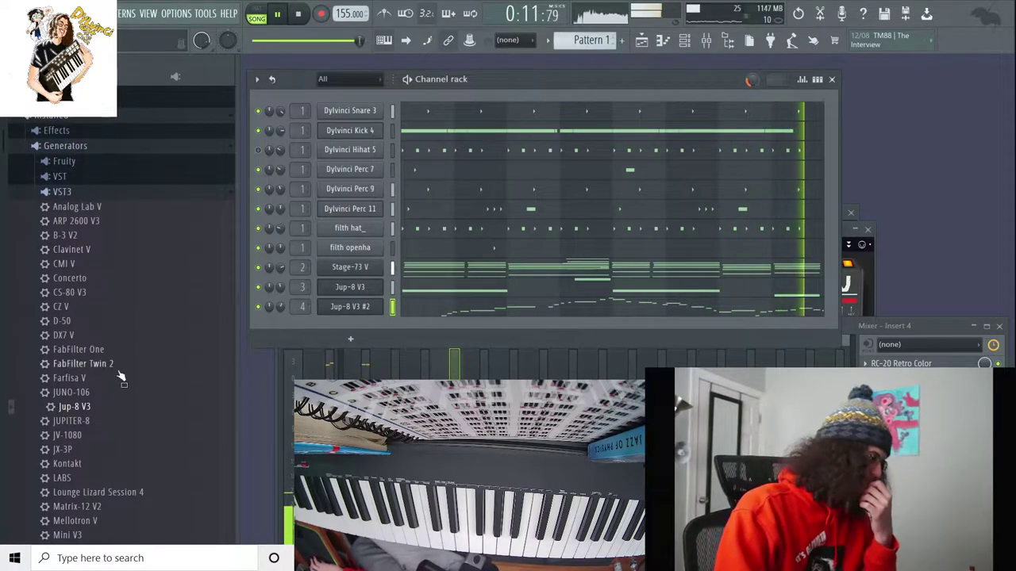
# Step: Add a Kontakt channel and load the Scarbee Rickenbacker Bass - Palm Muted instrument into it
pyautogui.scroll(-3, 111, 365)
pyautogui.moveTo(76, 378); pyautogui.dragTo(344, 330)
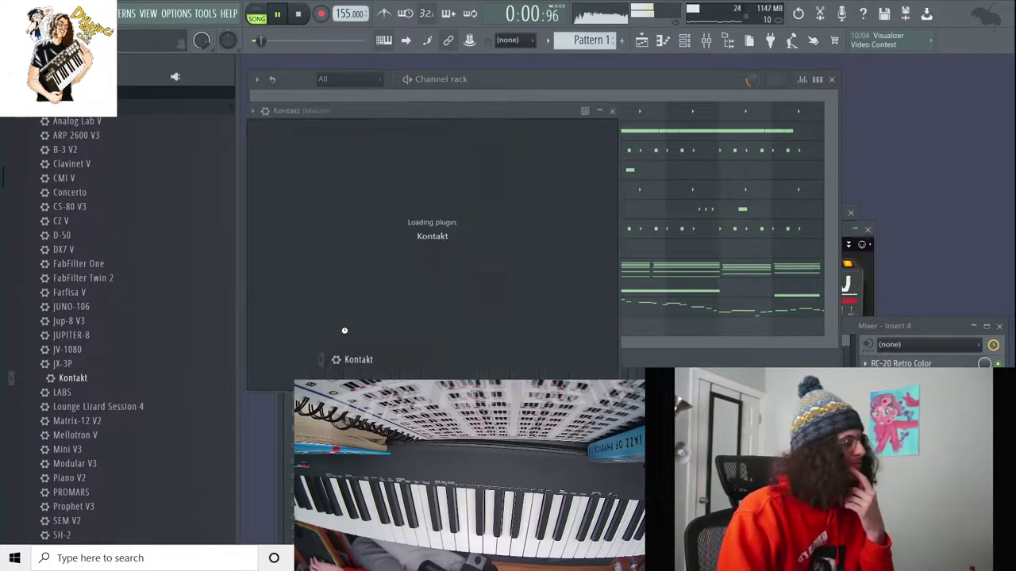
pyautogui.scroll(-12, 355, 287)
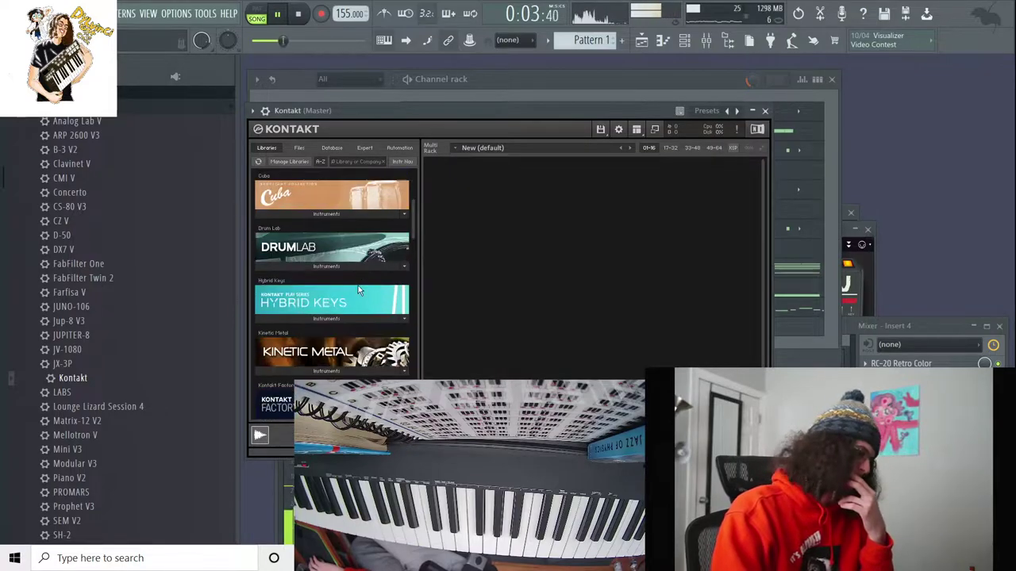
pyautogui.scroll(-8, 349, 295)
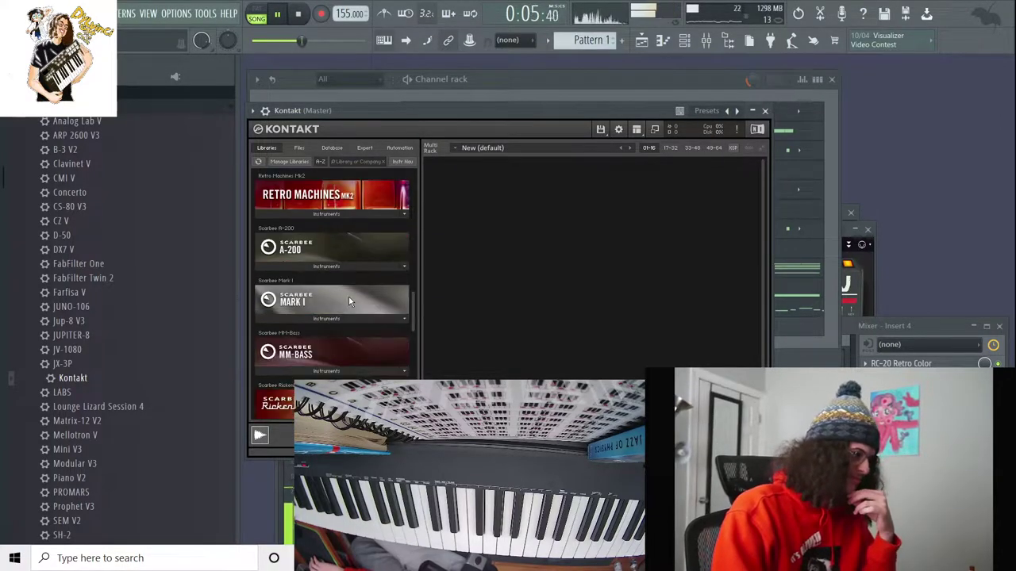
pyautogui.click(350, 282)
pyautogui.moveTo(347, 293); pyautogui.dragTo(464, 283)
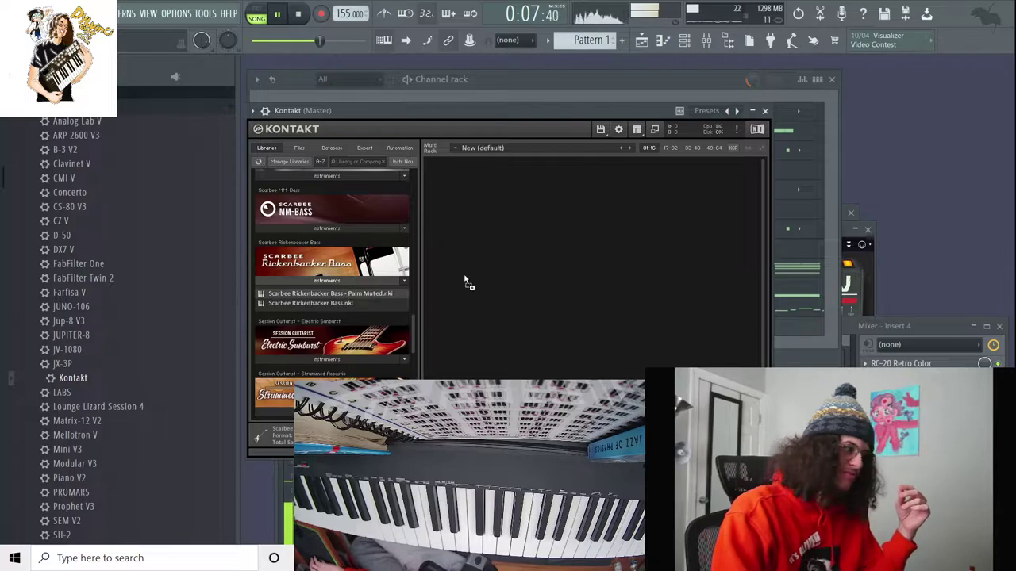
pyautogui.moveTo(468, 242); pyautogui.dragTo(482, 196)
# Step: Choose the Dub Bass preset for the Rickenbacker bass and bring the channel rack back to the front
pyautogui.click(491, 216)
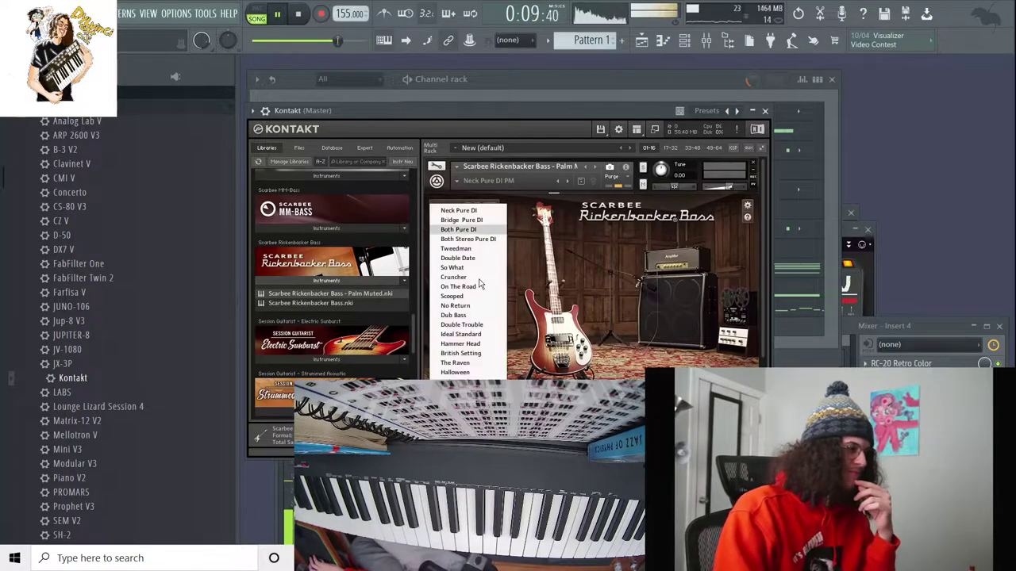
pyautogui.click(457, 327)
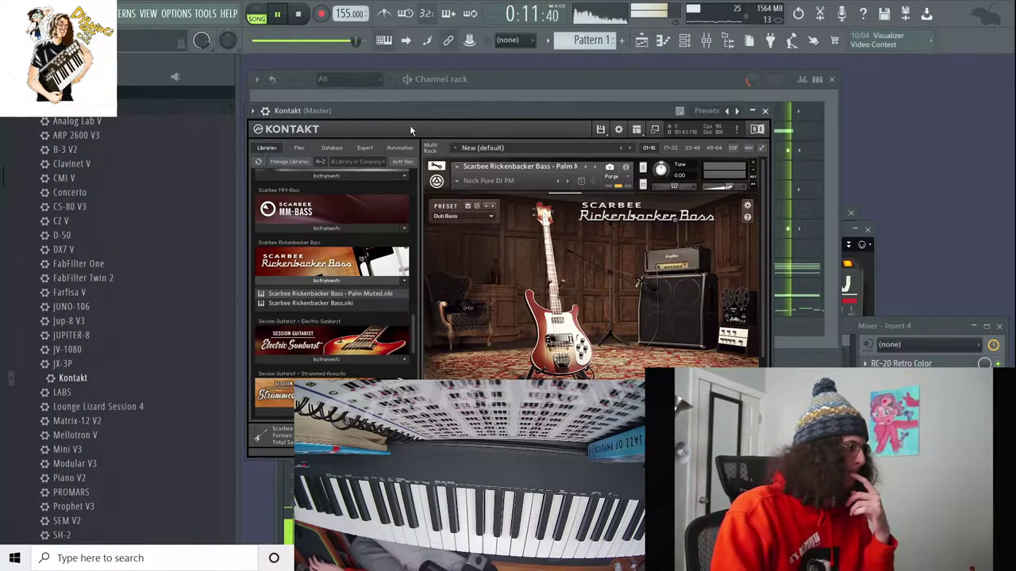
pyautogui.press('F6')
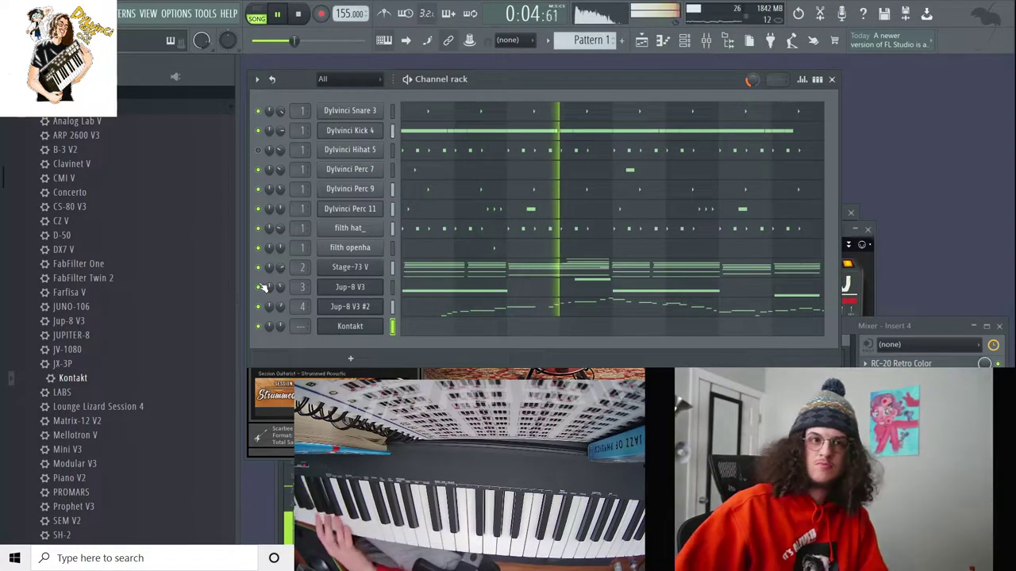
# Step: Record a bass line on the Kontakt channel over the whole pattern
pyautogui.press('space')
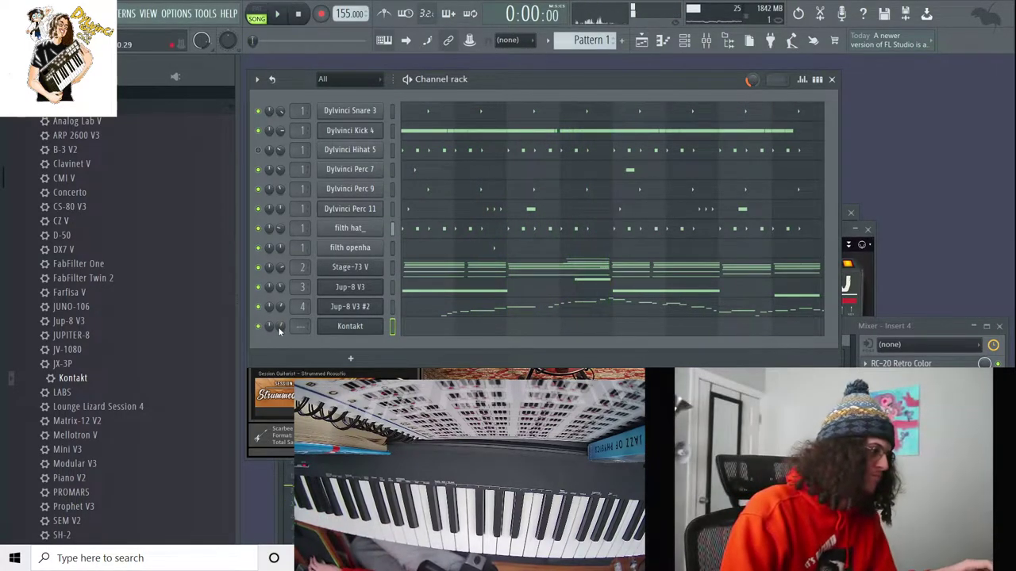
pyautogui.press('r')
pyautogui.click(479, 347)
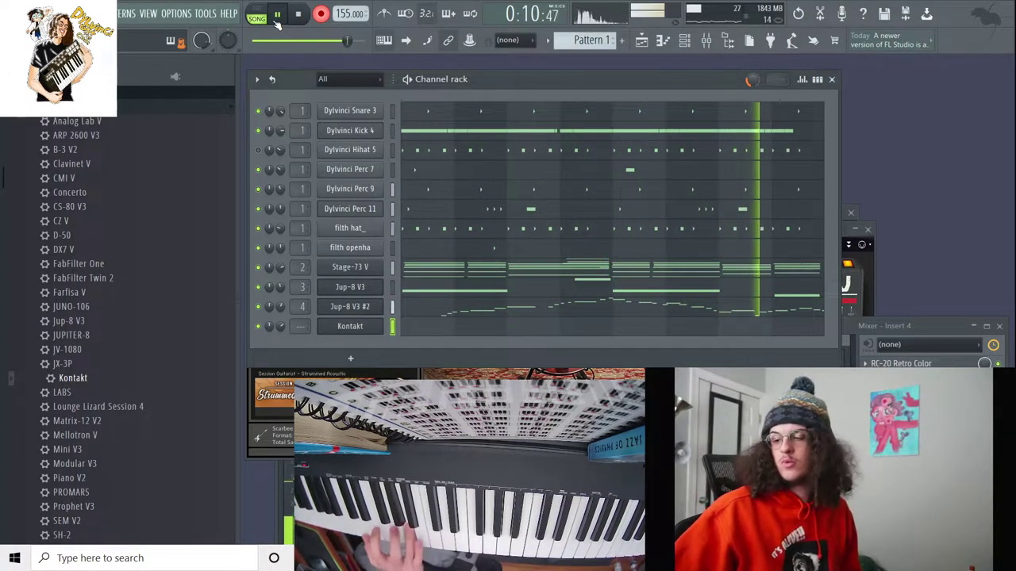
pyautogui.press('space')
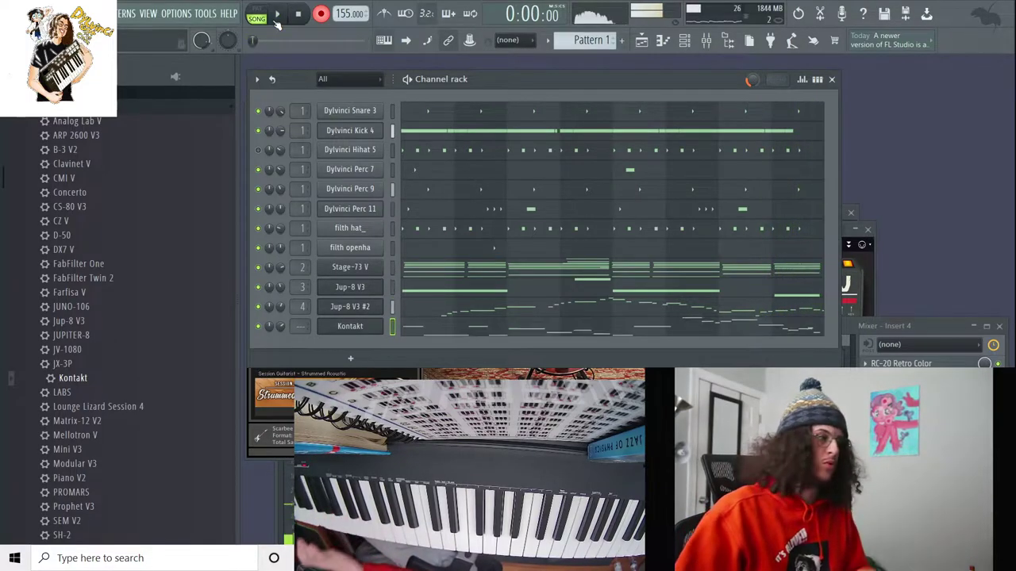
# Step: Play back the pattern, route the Kontakt channel to mixer track 5 and mute the Jup-8 V3 channel
pyautogui.click(277, 13)
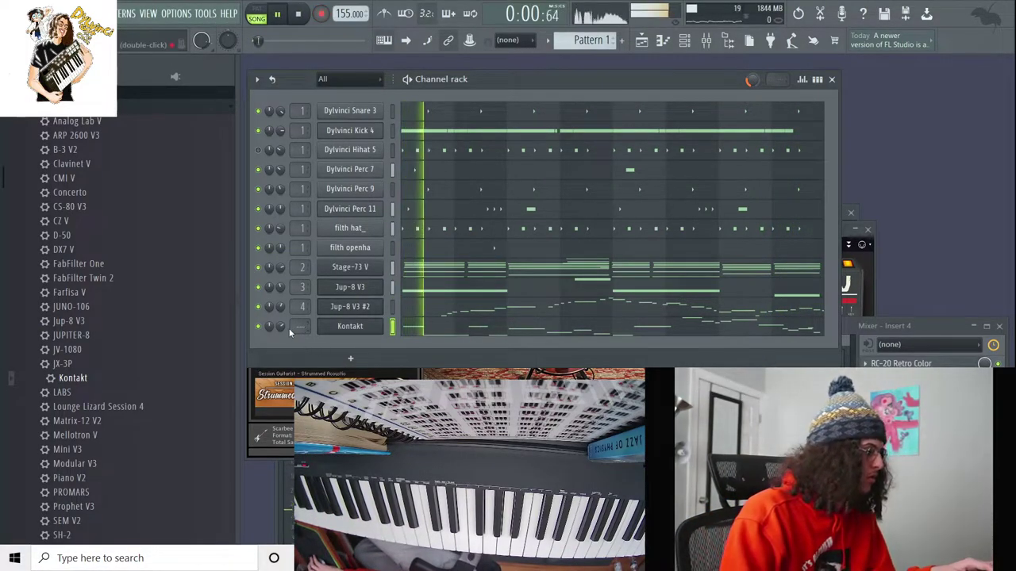
pyautogui.hotkey('ctrl', 'l')
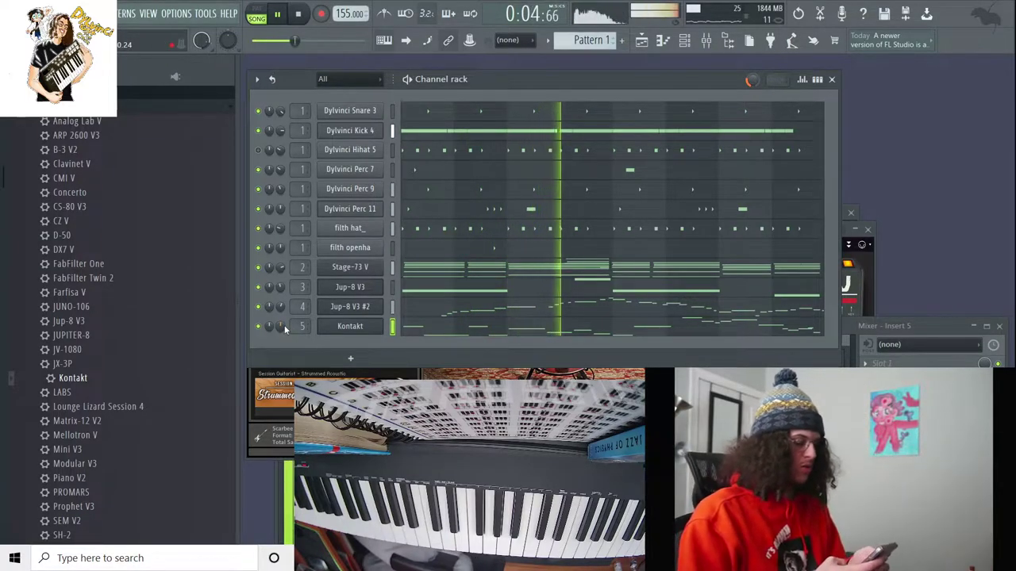
pyautogui.click(258, 286)
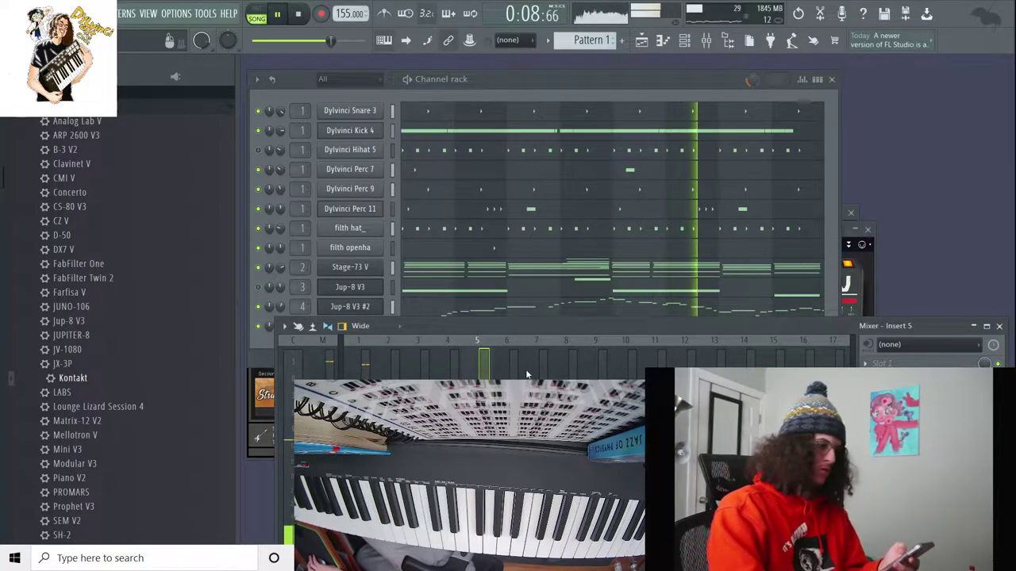
# Step: Load the Cassette effect on mixer track 4, look through its settings and close its window
pyautogui.click(448, 361)
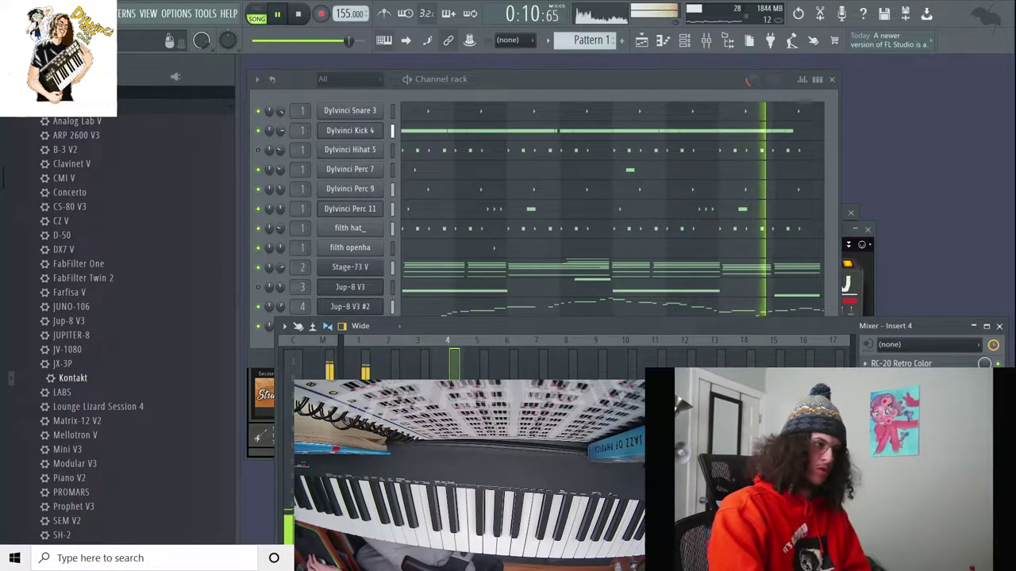
pyautogui.click(865, 363)
pyautogui.moveTo(649, 117)
pyautogui.moveTo(665, 89)
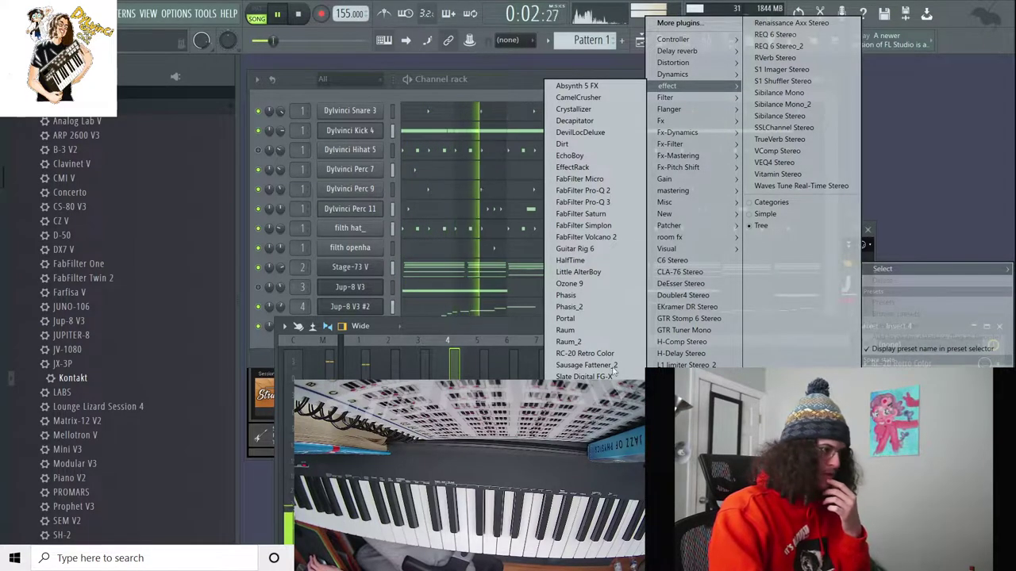
pyautogui.click(595, 144)
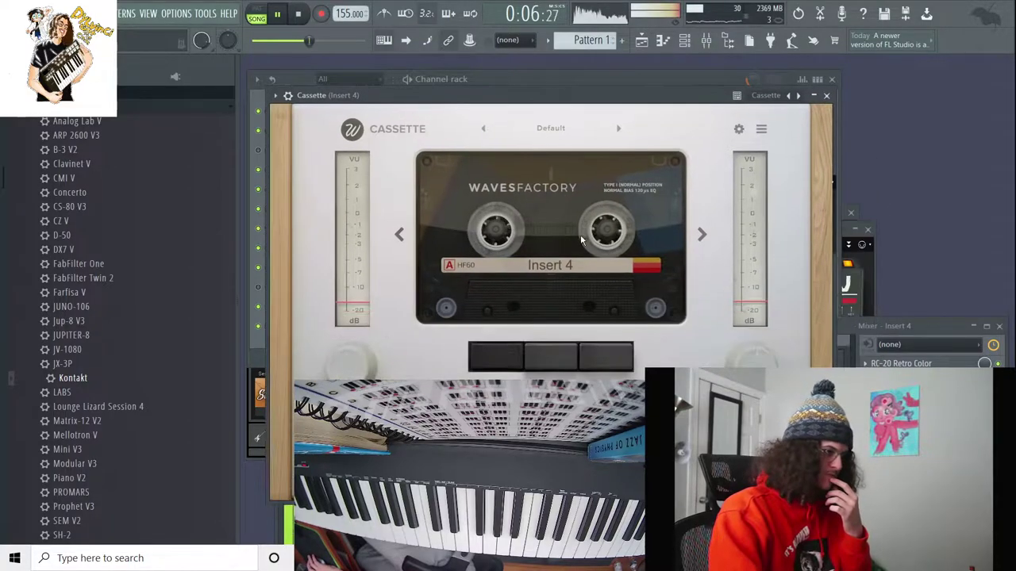
pyautogui.click(738, 129)
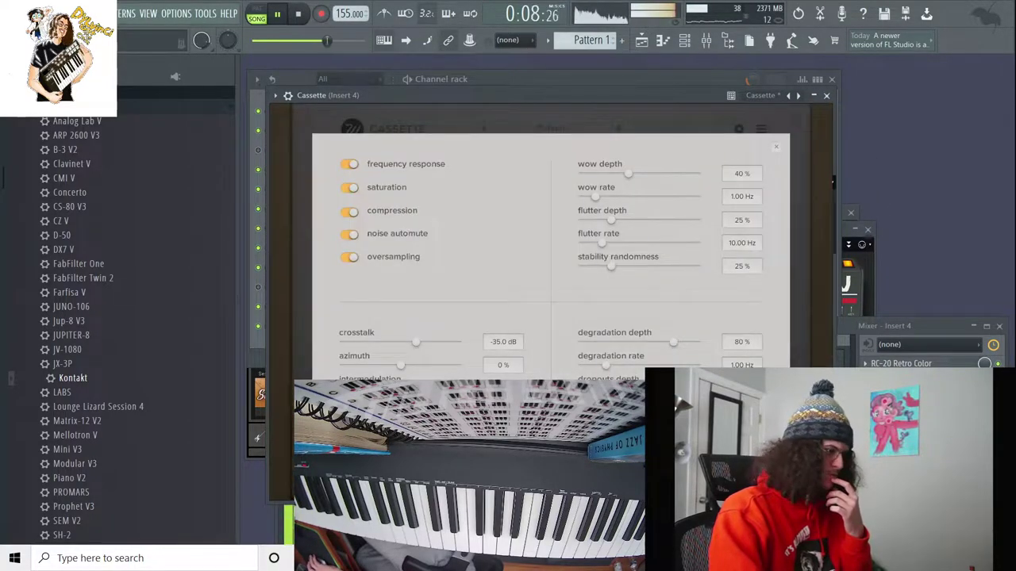
pyautogui.click(826, 95)
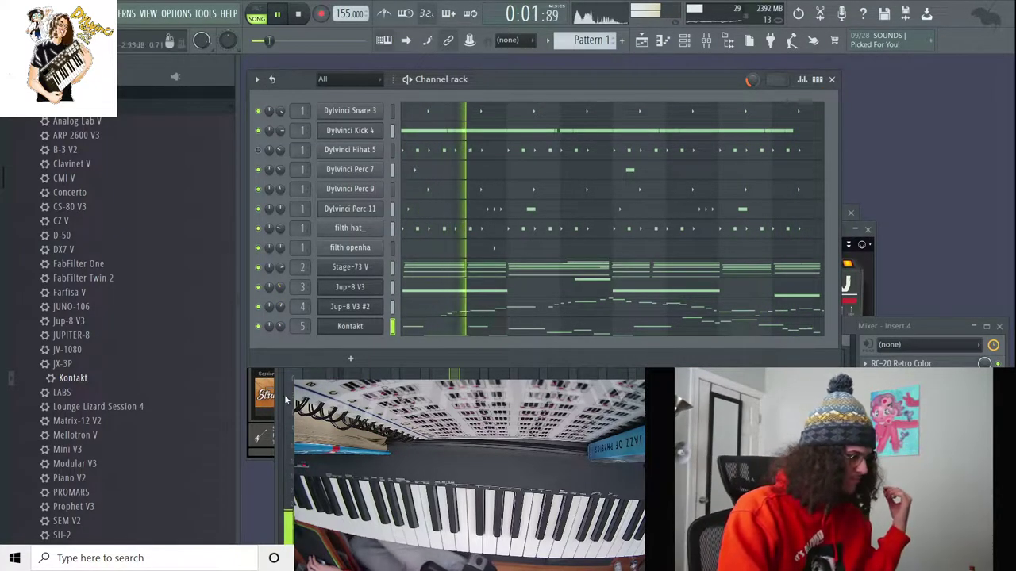
# Step: Mute Jup-8 V3, add a second Kontakt channel and load Mark I Suitcase from the Kontakt Factory Library's electric pianos
pyautogui.click(258, 286)
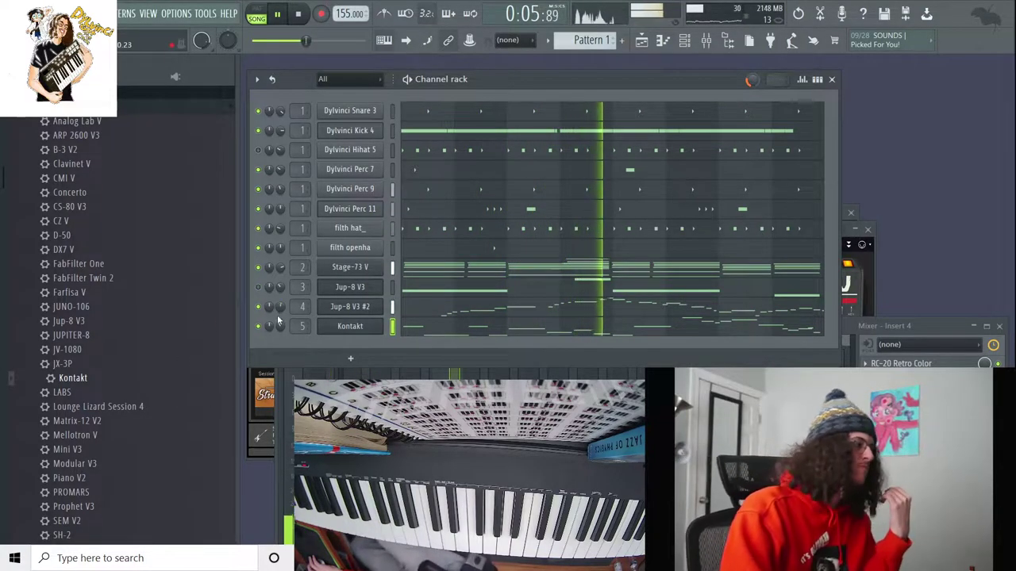
pyautogui.moveTo(95, 378); pyautogui.dragTo(375, 345)
pyautogui.scroll(-6, 372, 330)
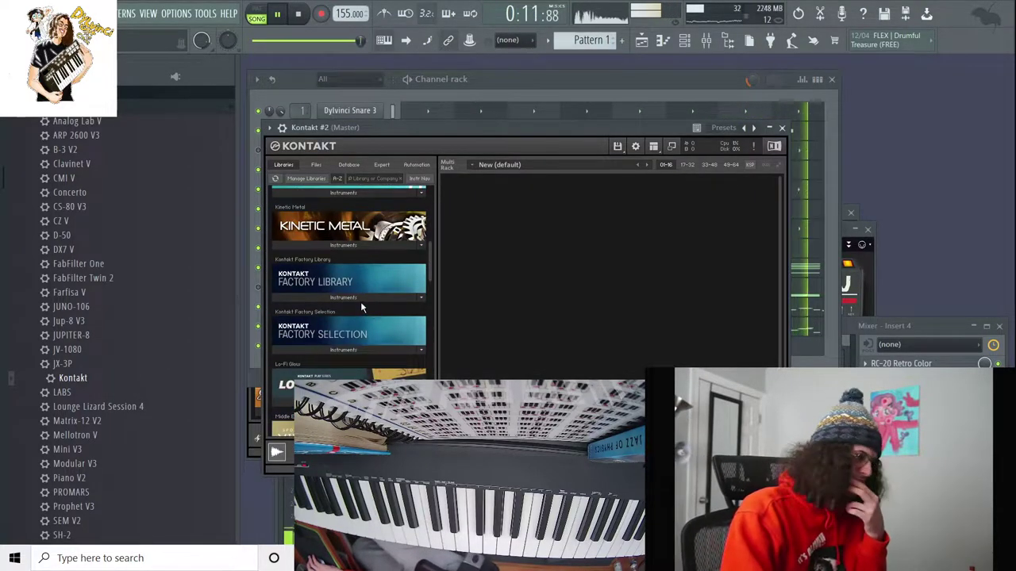
pyautogui.click(361, 300)
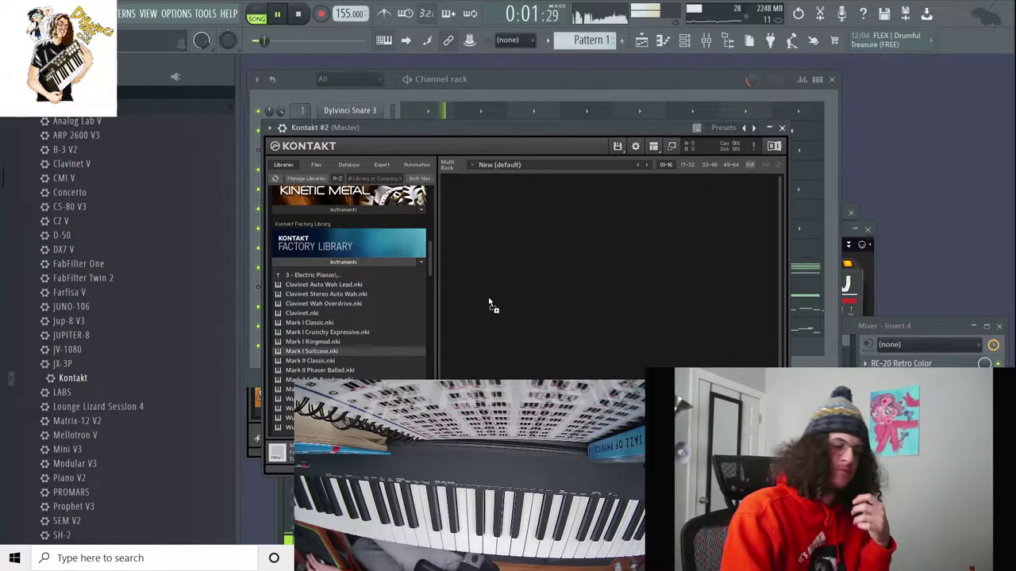
pyautogui.moveTo(489, 299); pyautogui.dragTo(488, 299)
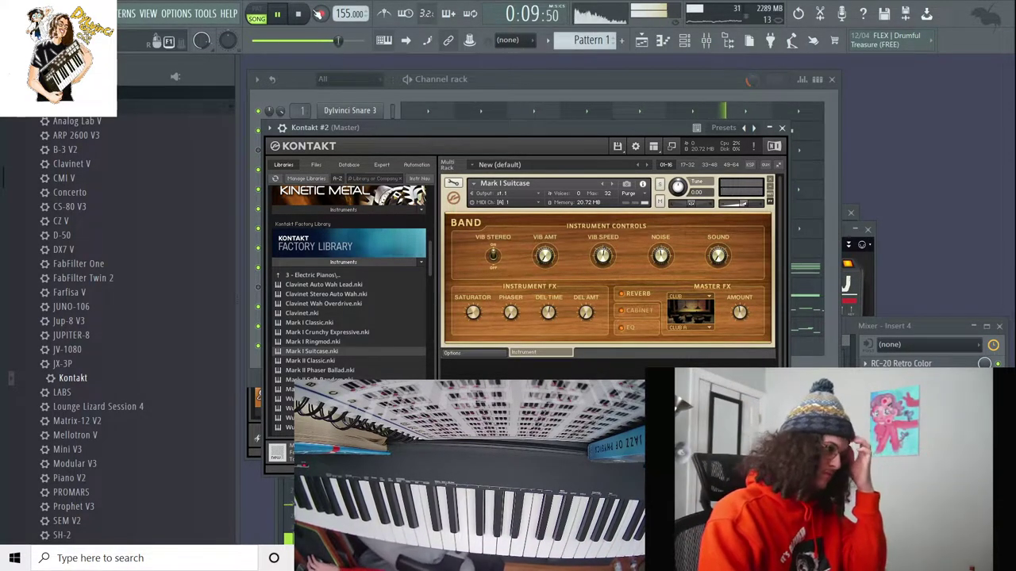
# Step: Record an electric piano melody on the Kontakt #2 channel over the pattern and return to the channel rack
pyautogui.click(318, 13)
pyautogui.click(493, 346)
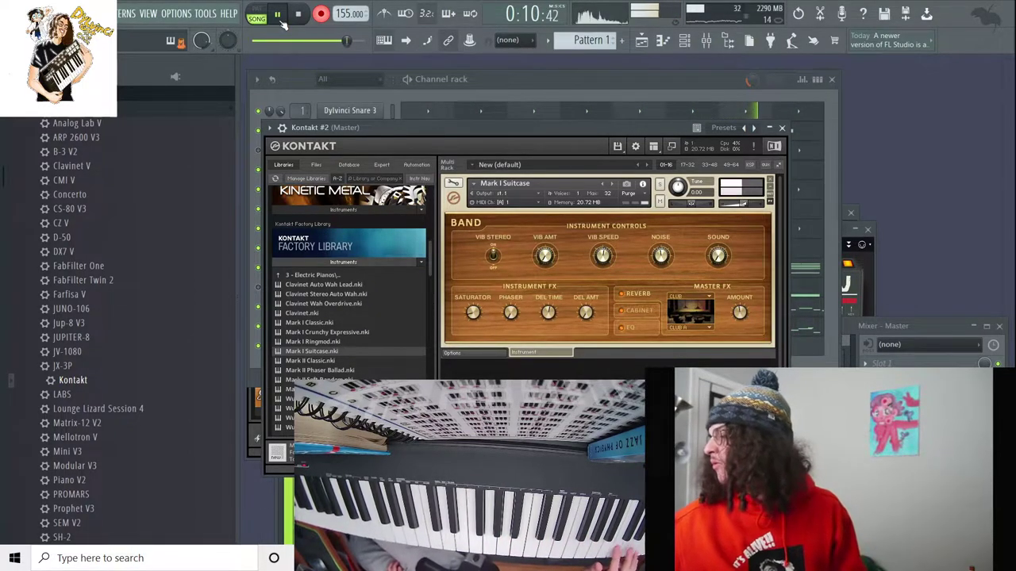
pyautogui.click(298, 14)
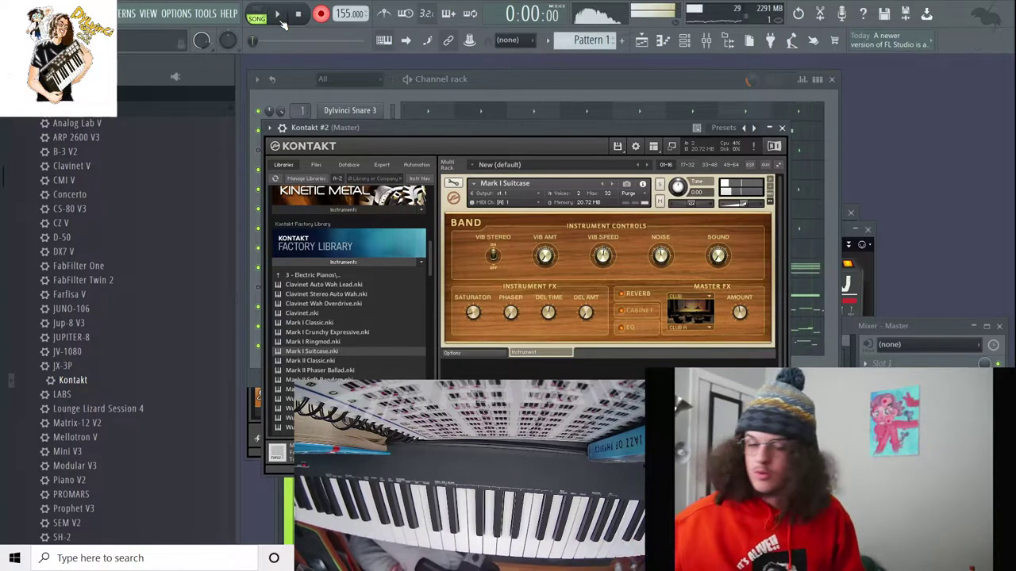
pyautogui.click(475, 89)
# Step: Play back the pattern, route Kontakt #2 to mixer track 6 and mute that channel
pyautogui.press('space')
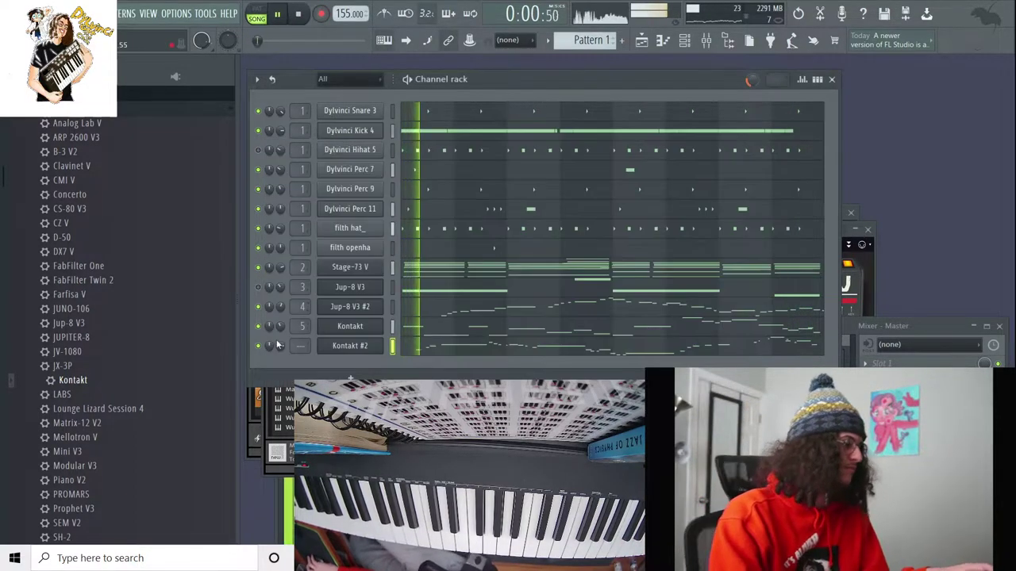
pyautogui.scroll(1, 300, 344)
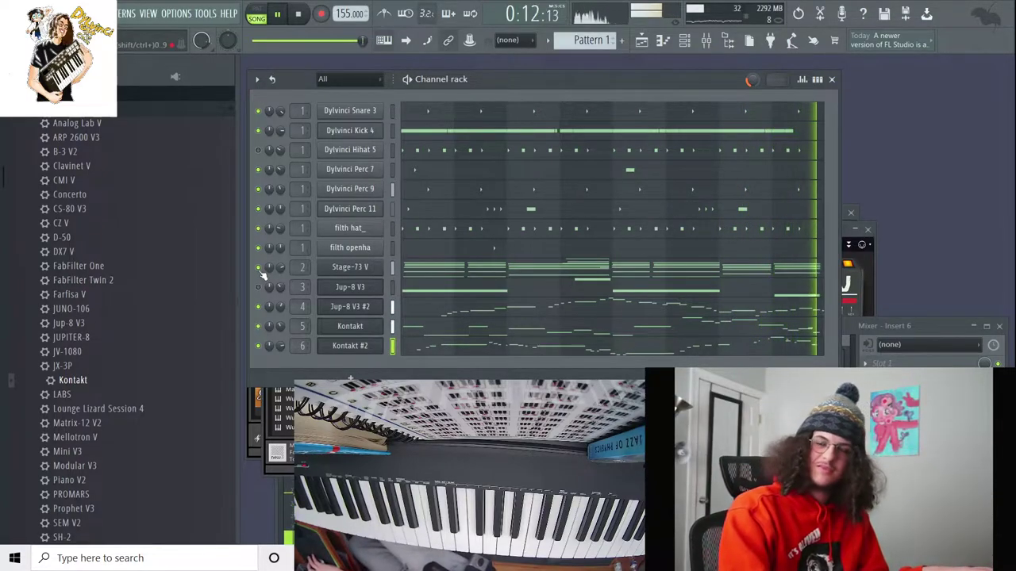
pyautogui.click(258, 326)
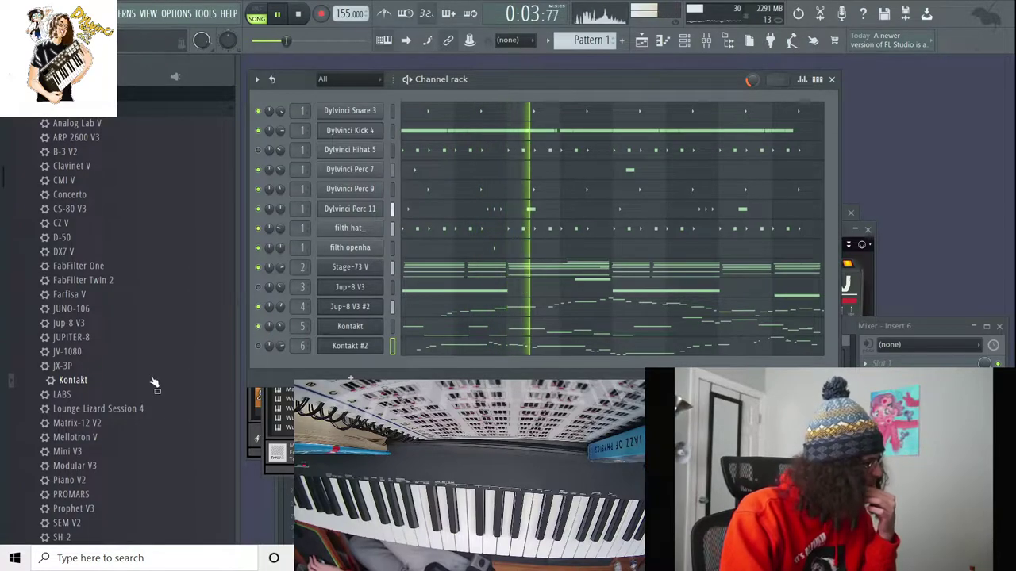
# Step: Add a Lounge Lizard Session 4 channel, load its 17. Dylvinci program and route it to mixer track 5
pyautogui.moveTo(368, 361); pyautogui.dragTo(368, 362)
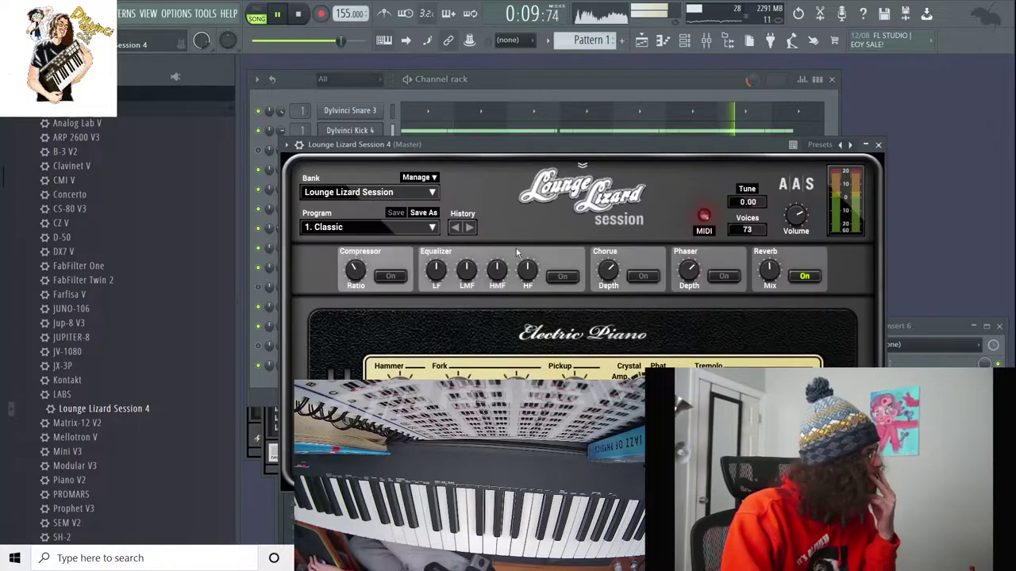
pyautogui.click(368, 227)
pyautogui.click(393, 223)
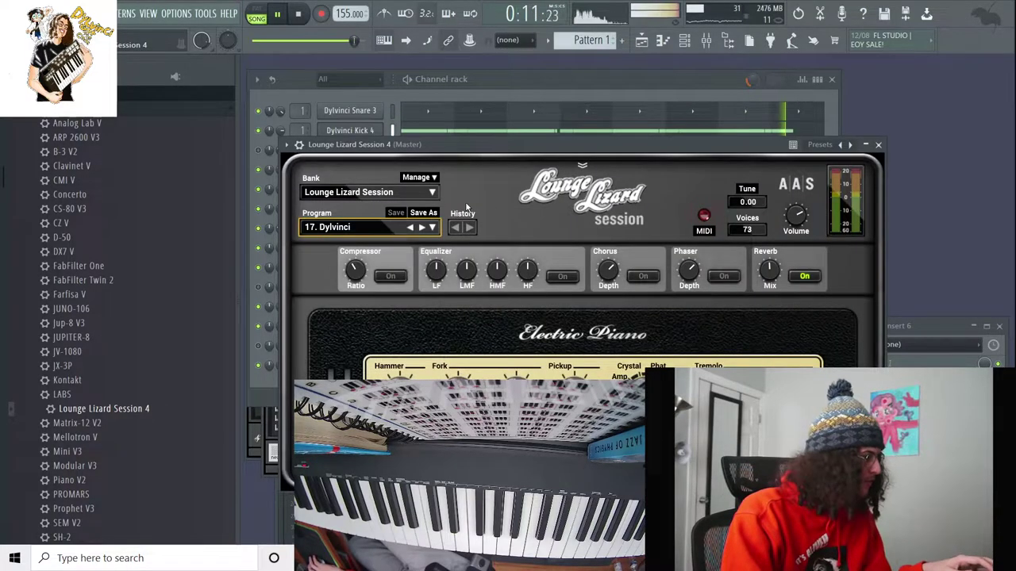
pyautogui.click(878, 145)
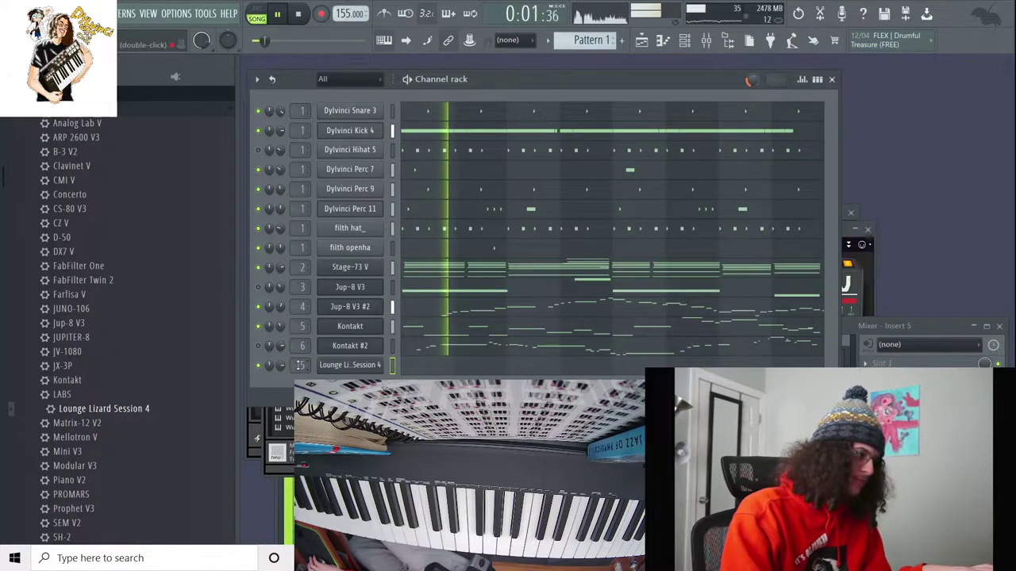
pyautogui.press('space')
pyautogui.click(590, 39)
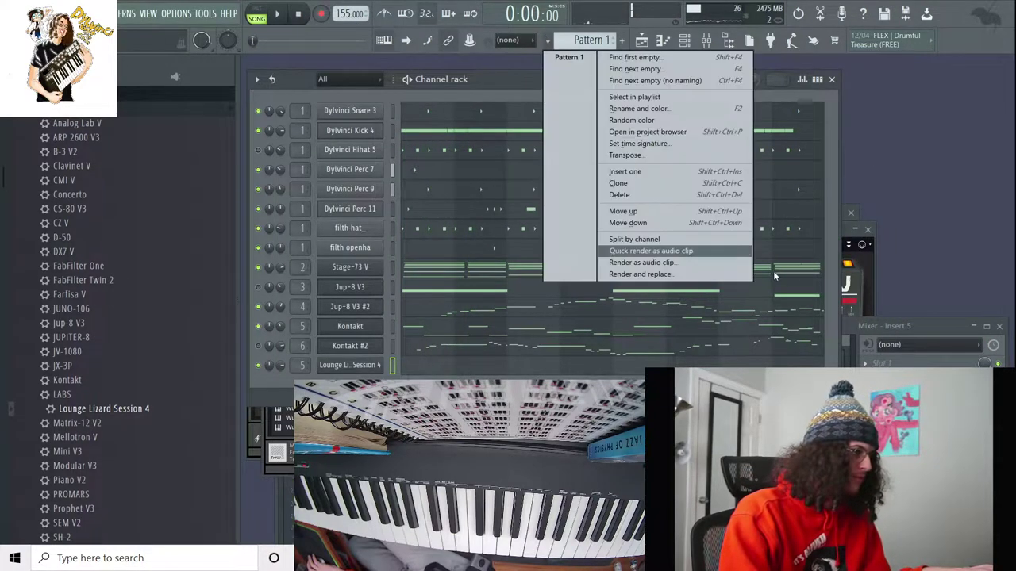
pyautogui.click(683, 155)
# Step: Rehearse over playback, then record sustained chords on the Lounge Lizard Session 4 channel across the pattern
pyautogui.press('space')
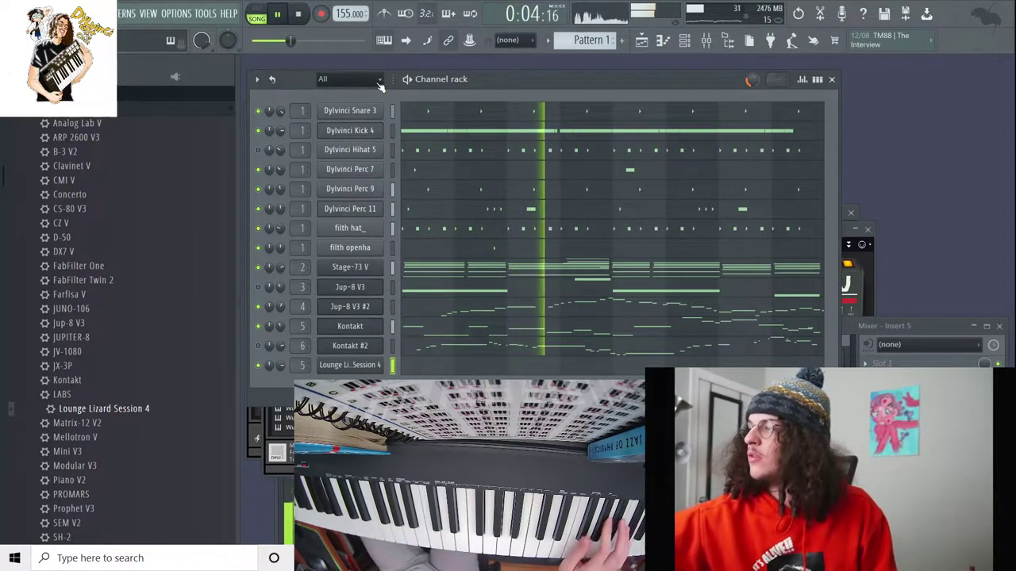
pyautogui.press('space')
pyautogui.click(321, 13)
pyautogui.click(476, 342)
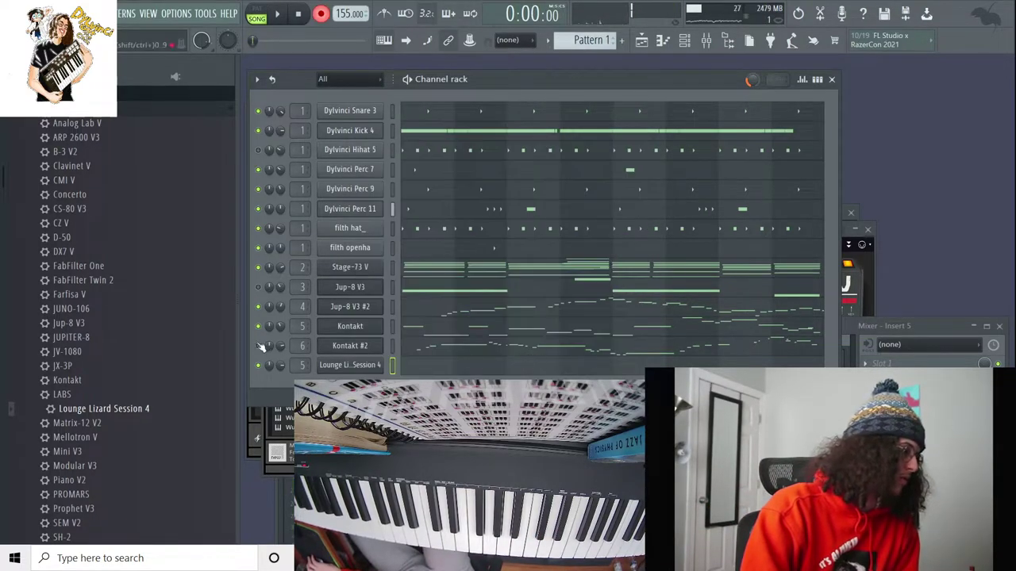
pyautogui.click(273, 15)
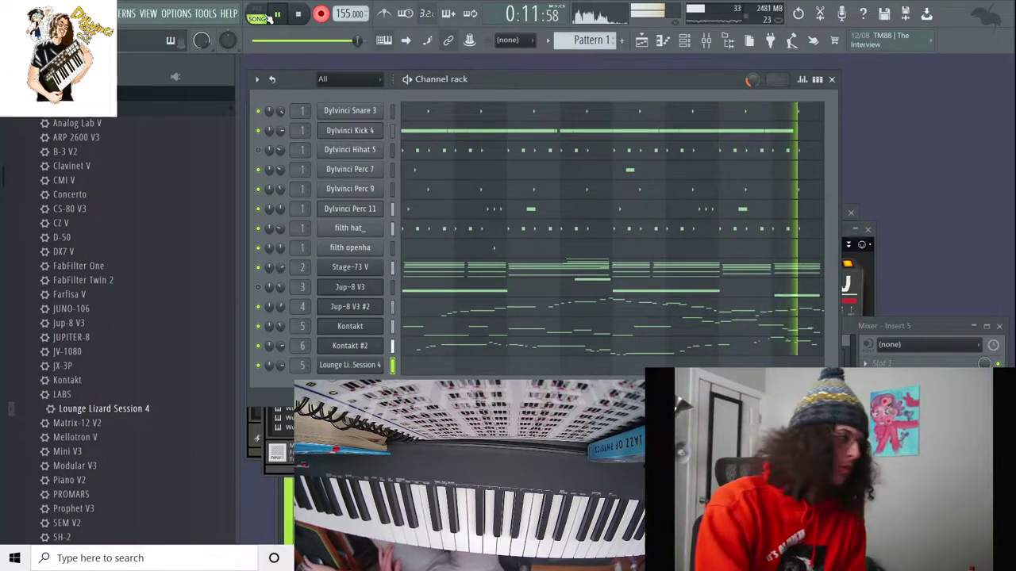
pyautogui.press('space')
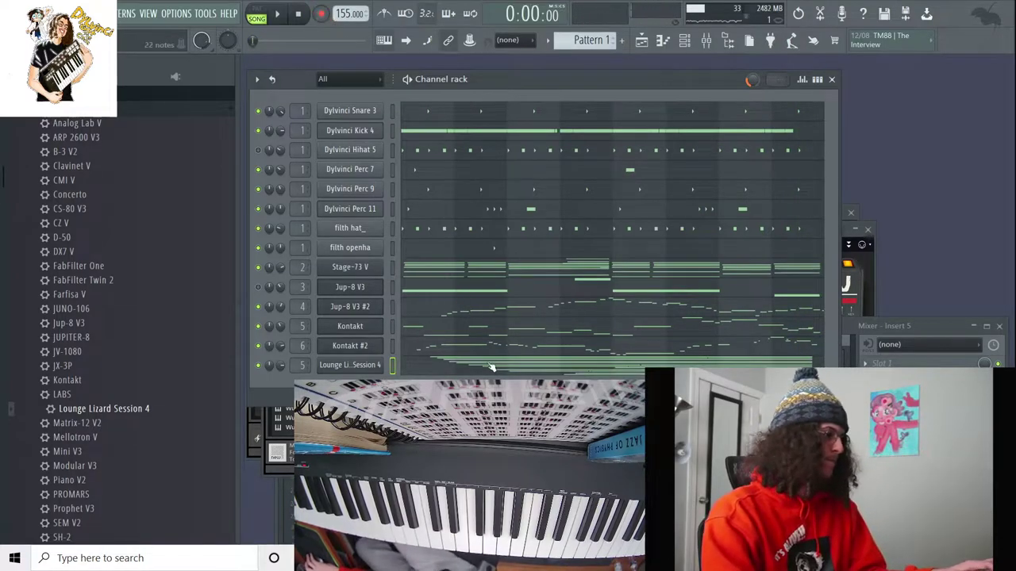
# Step: Add a third Kontakt channel and load the Trumpet Section from the Kontakt Factory Library's Band horns during playback
pyautogui.click(491, 368)
pyautogui.press('space')
pyautogui.press('F7')
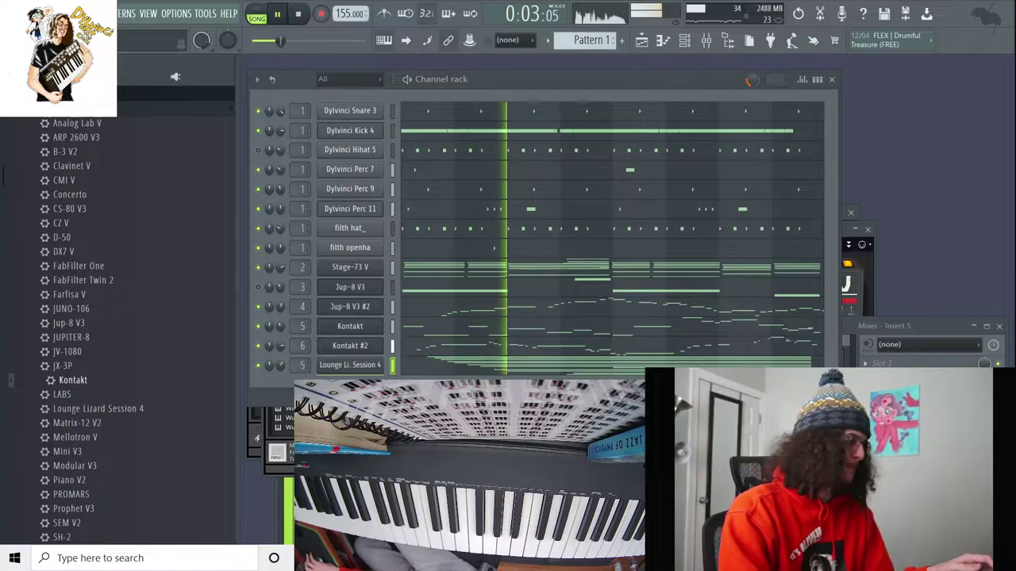
pyautogui.scroll(-8, 380, 301)
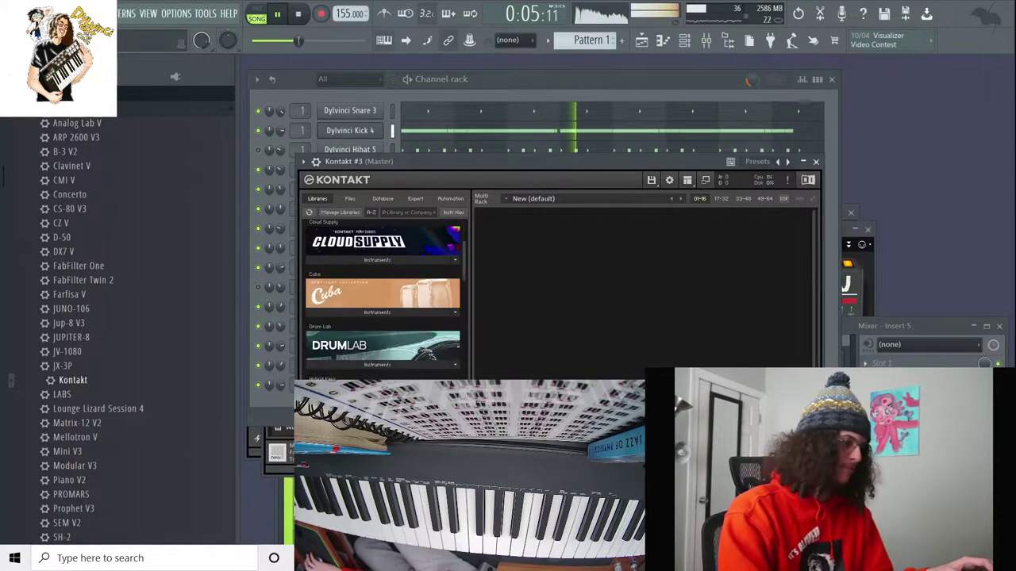
pyautogui.click(356, 310)
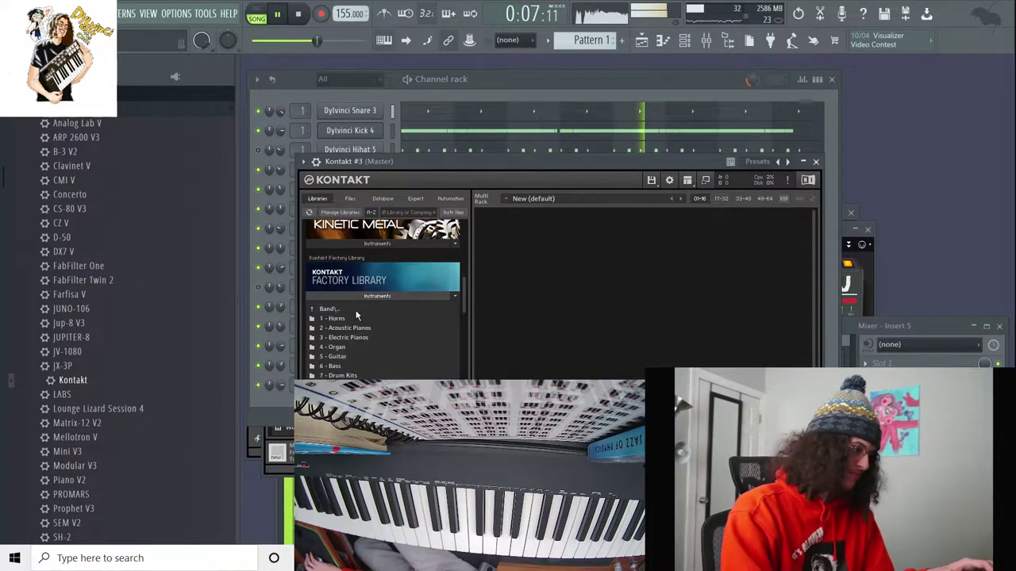
pyautogui.click(331, 319)
pyautogui.moveTo(349, 385); pyautogui.dragTo(500, 340)
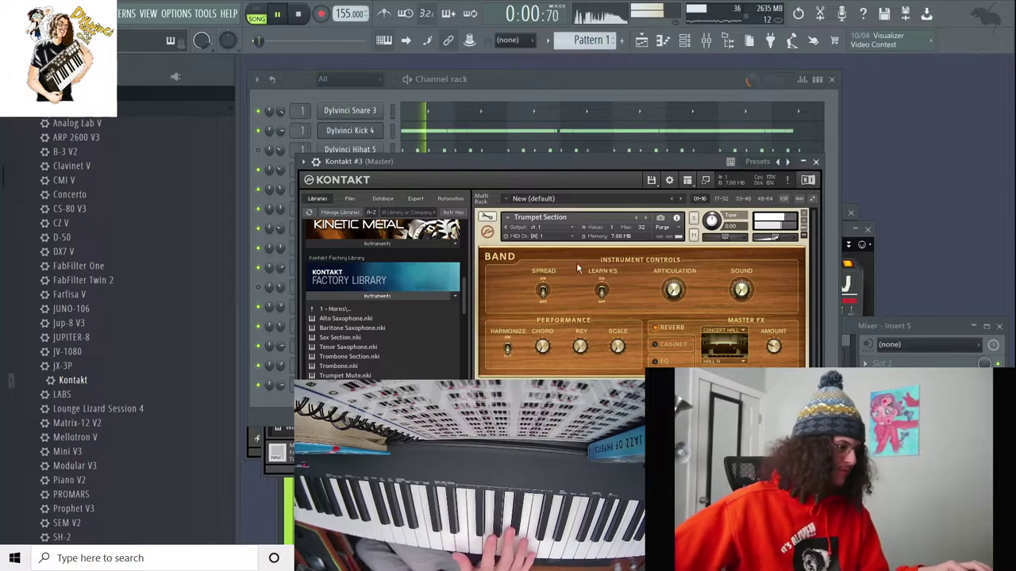
# Step: Audition the Trumpet Mute, Trombone, Trombone Section and Tenor Saxophone patches over playback and settle on Sax Section
pyautogui.click(638, 217)
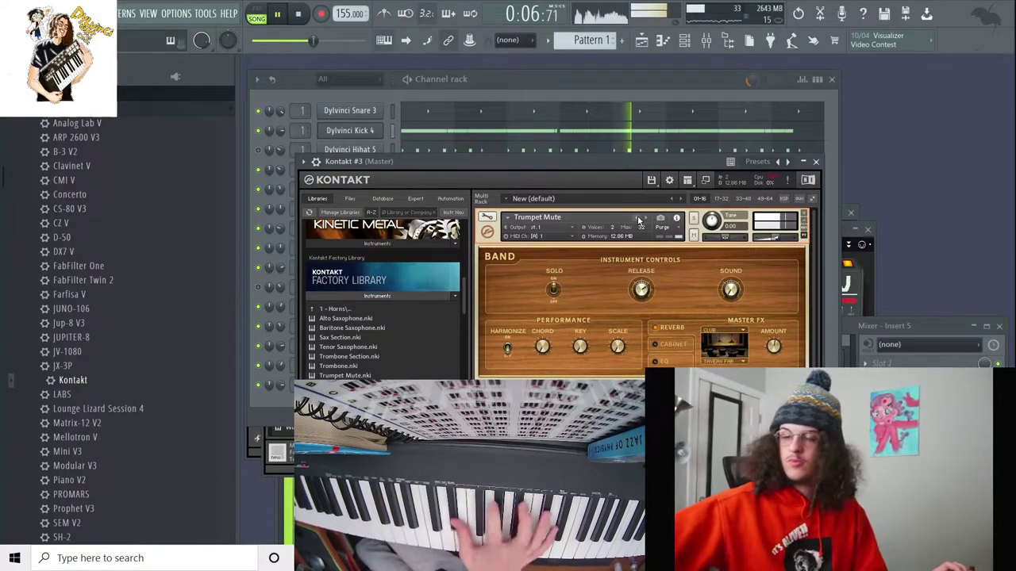
pyautogui.click(637, 215)
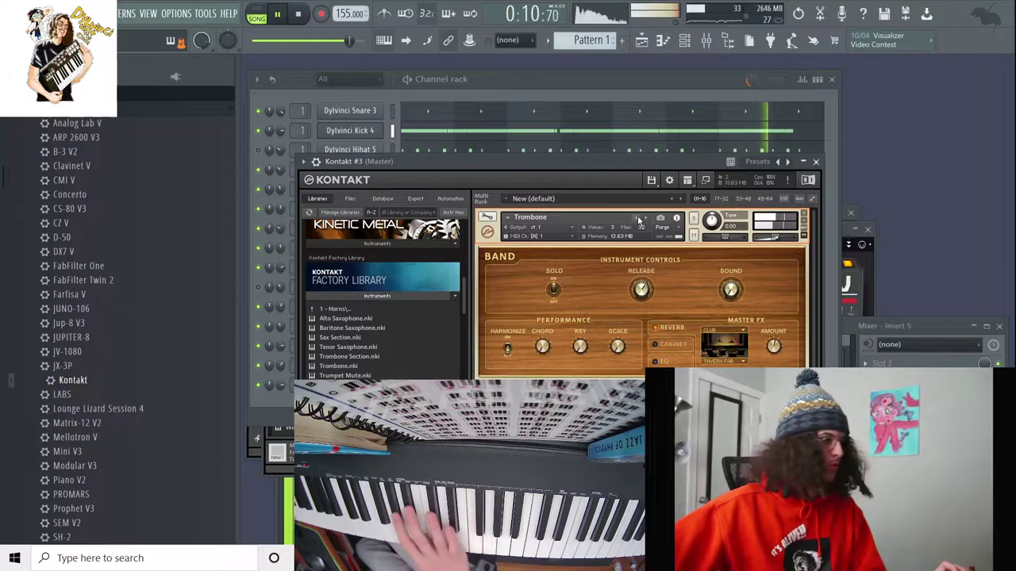
pyautogui.click(637, 215)
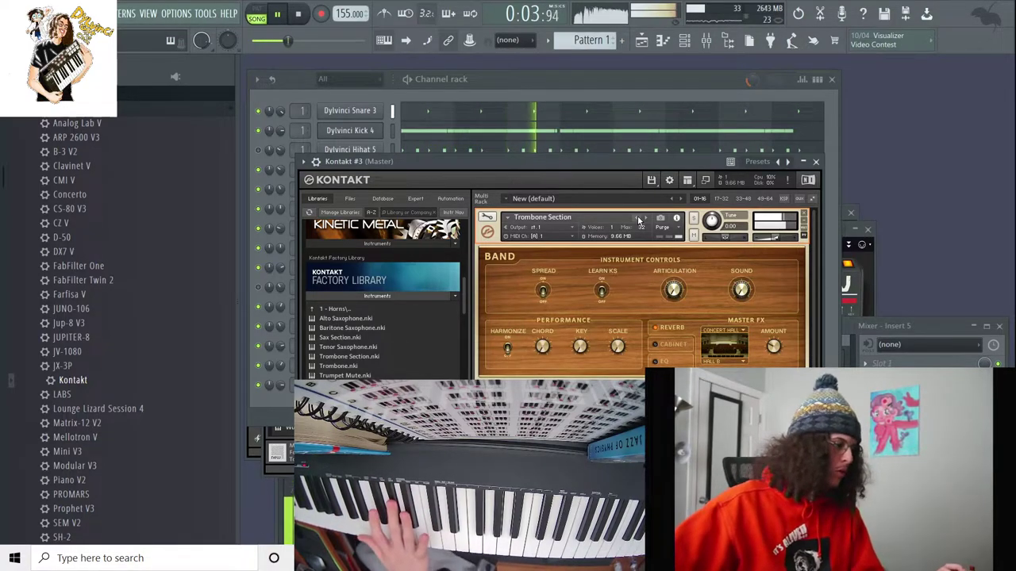
pyautogui.click(637, 215)
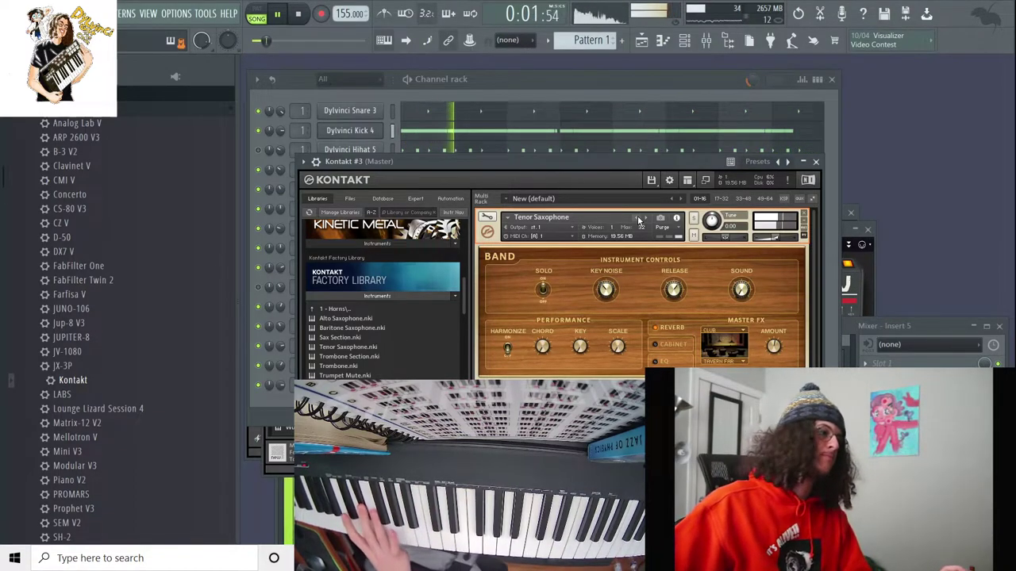
pyautogui.click(637, 216)
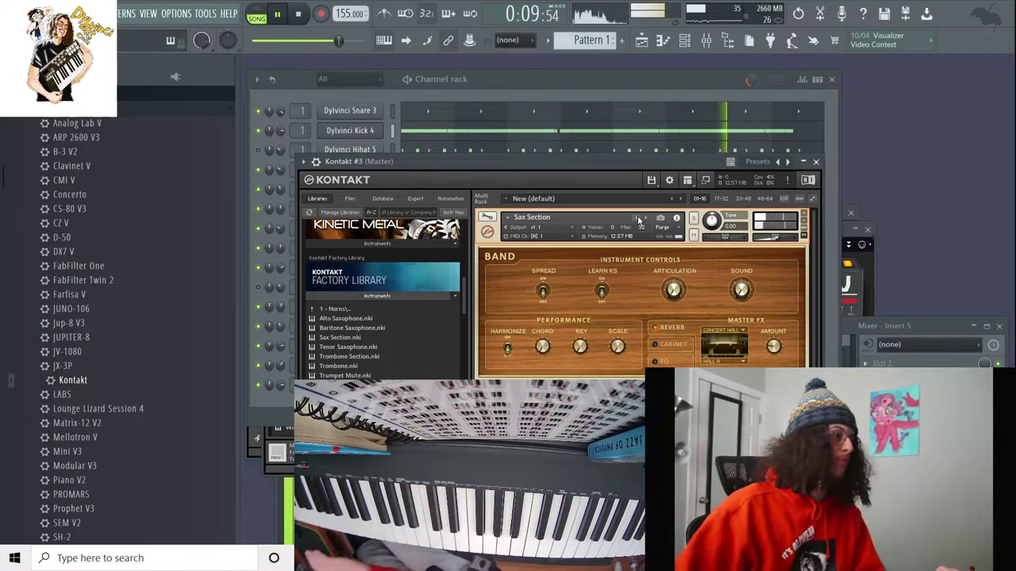
# Step: Record a Sax Section part as notes and automation on the Kontakt #3 channel and return to the channel rack
pyautogui.press('space')
pyautogui.press('r')
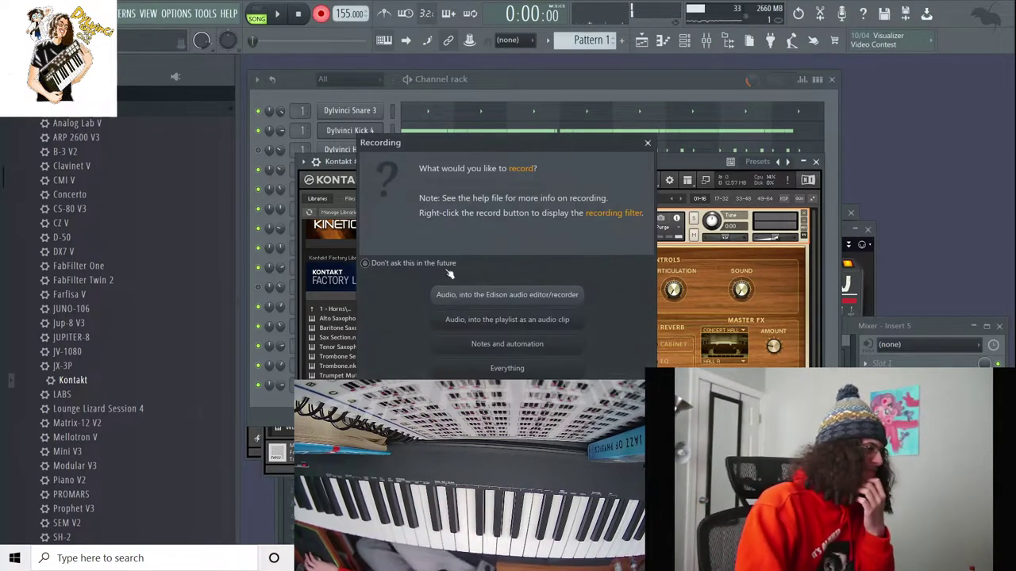
pyautogui.click(477, 346)
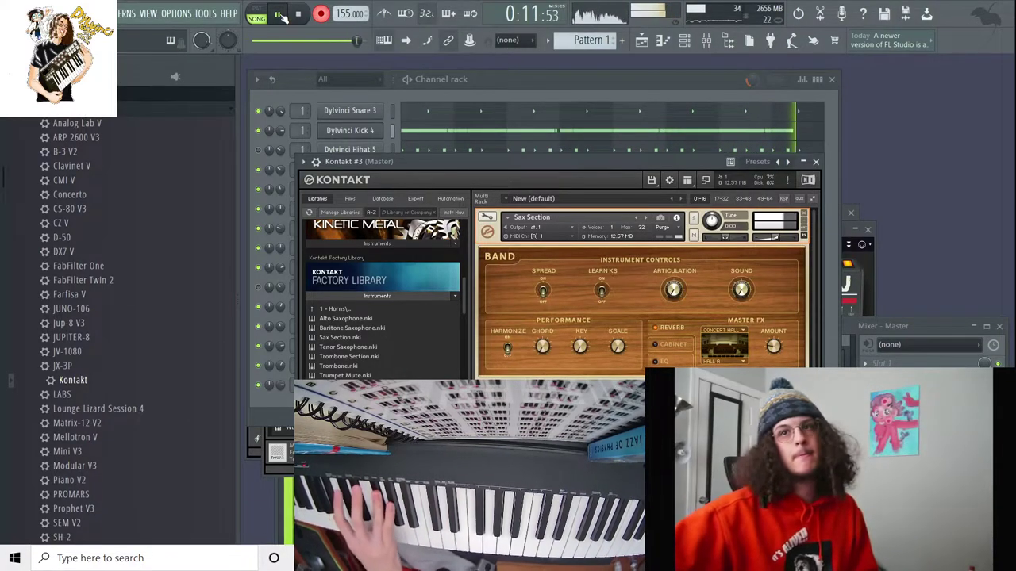
pyautogui.click(282, 16)
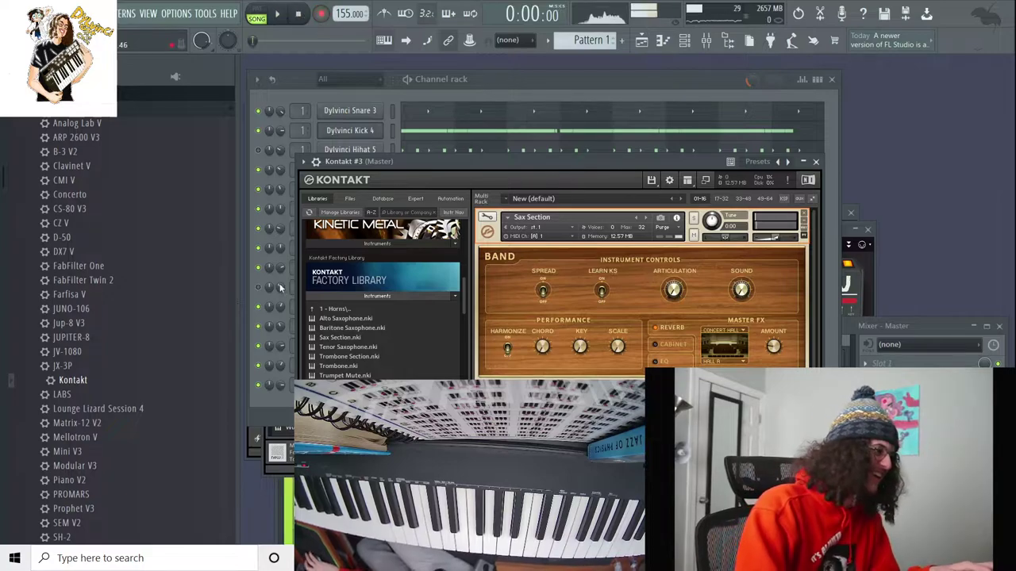
pyautogui.click(277, 406)
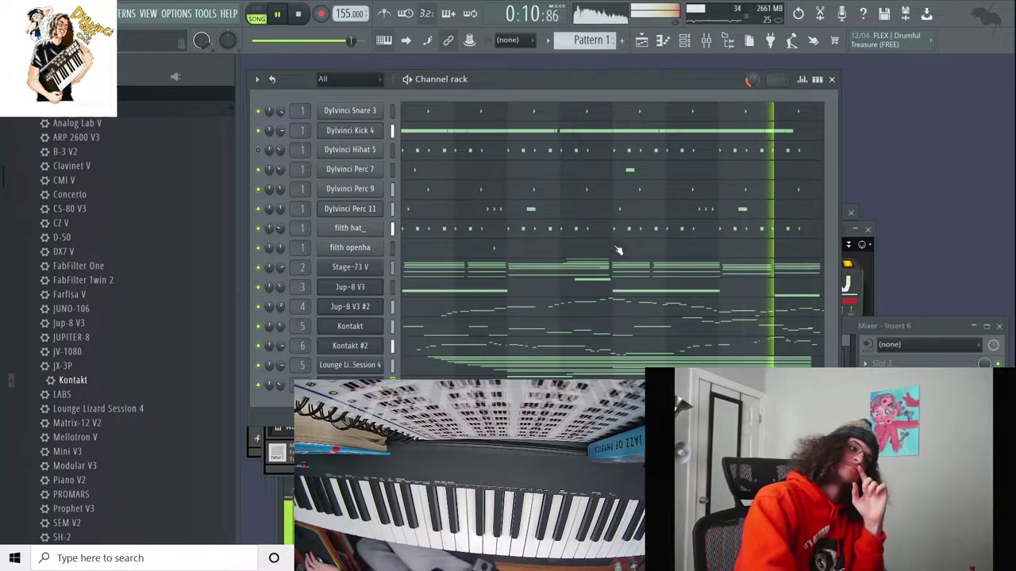
pyautogui.press('F5')
pyautogui.click(592, 40)
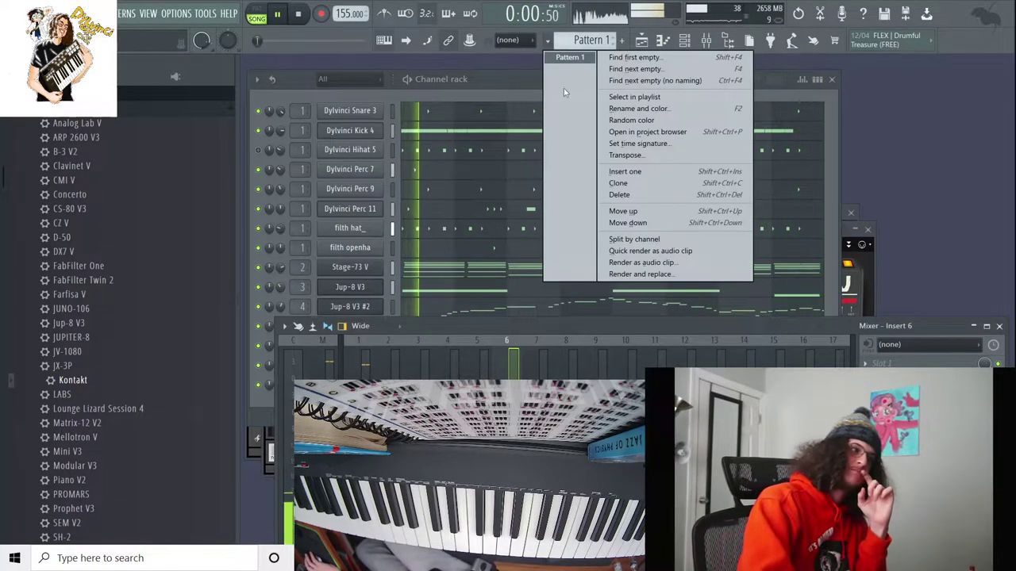
pyautogui.click(612, 151)
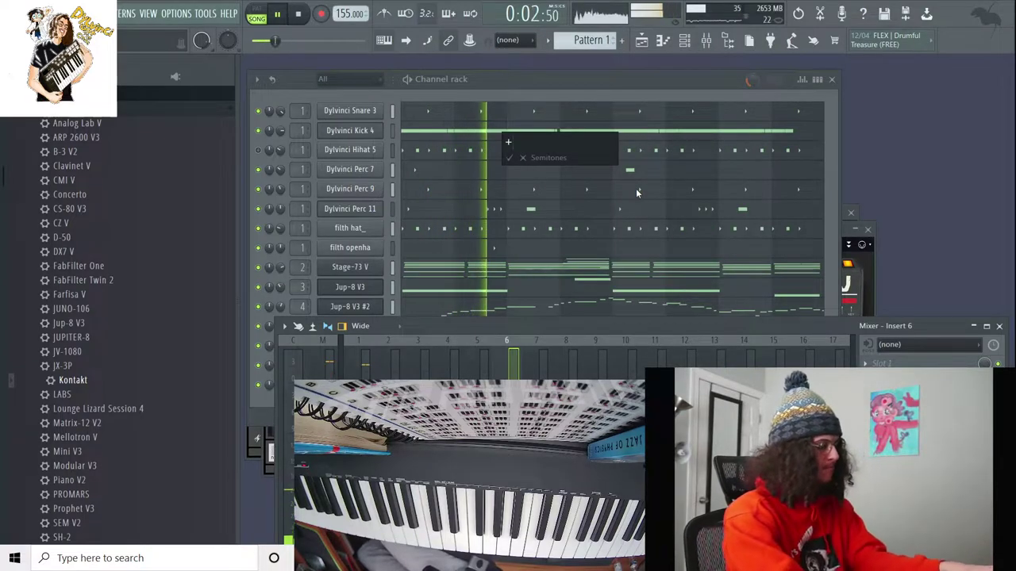
pyautogui.press('Escape')
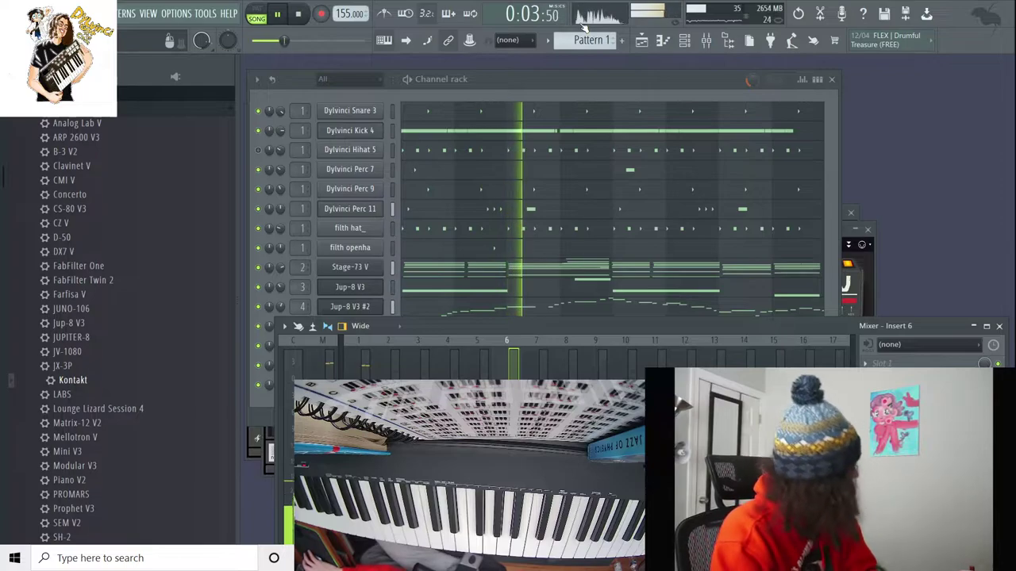
pyautogui.click(545, 90)
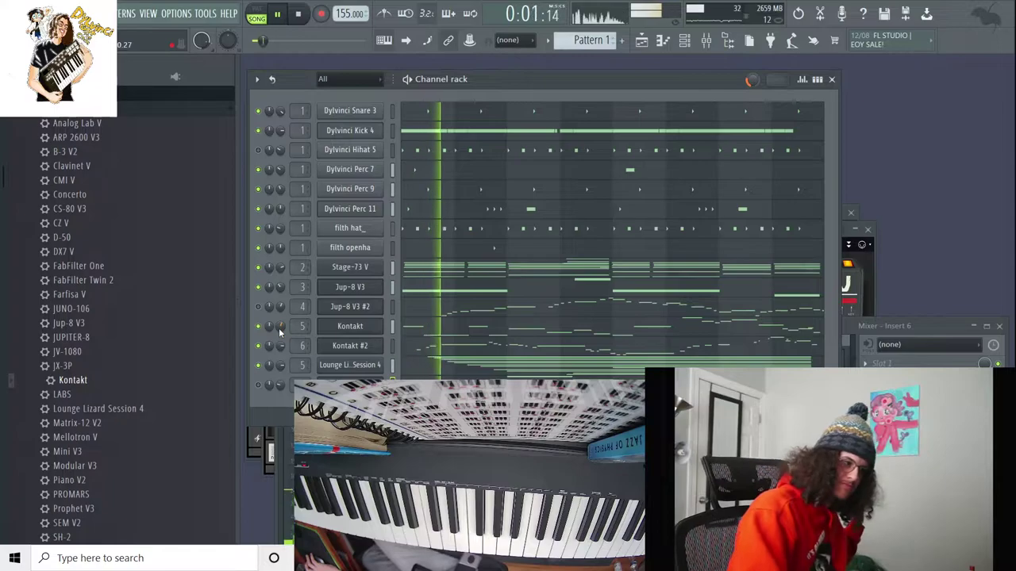
# Step: Transpose the whole of Pattern 1 downward and play it back
pyautogui.click(547, 43)
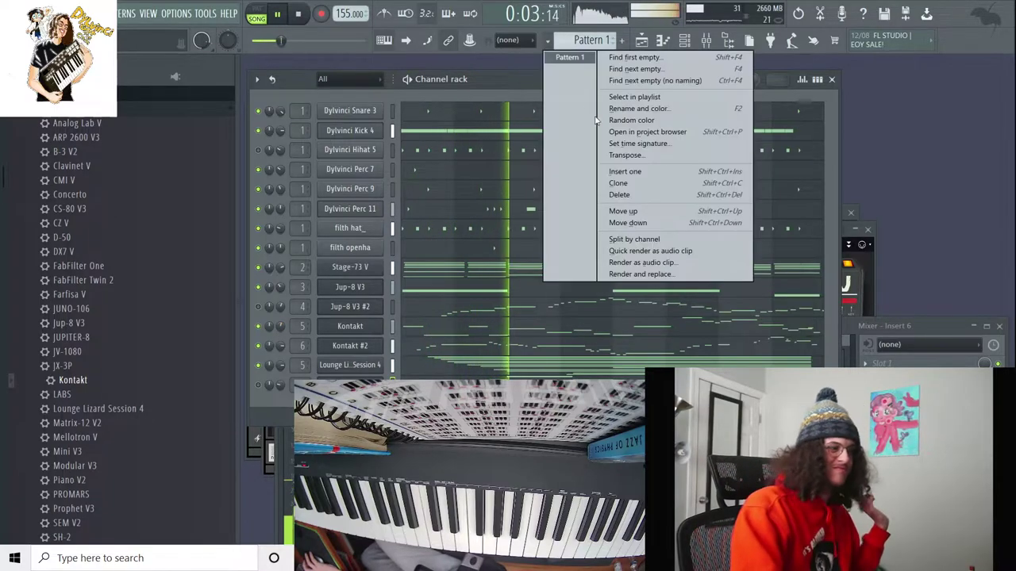
pyautogui.click(604, 152)
pyautogui.write('-')
pyautogui.press('Return')
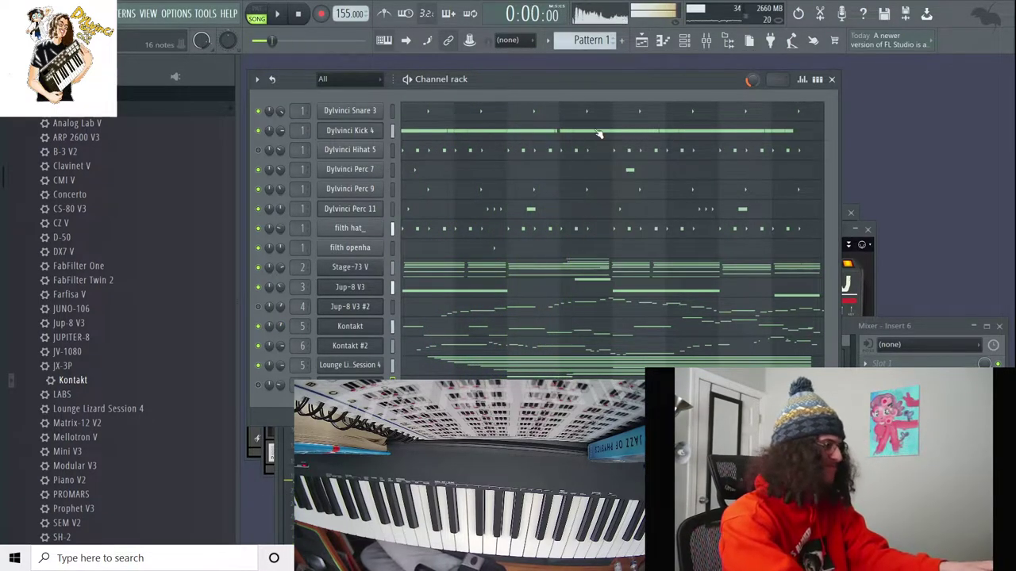
pyautogui.click(943, 328)
pyautogui.click(356, 233)
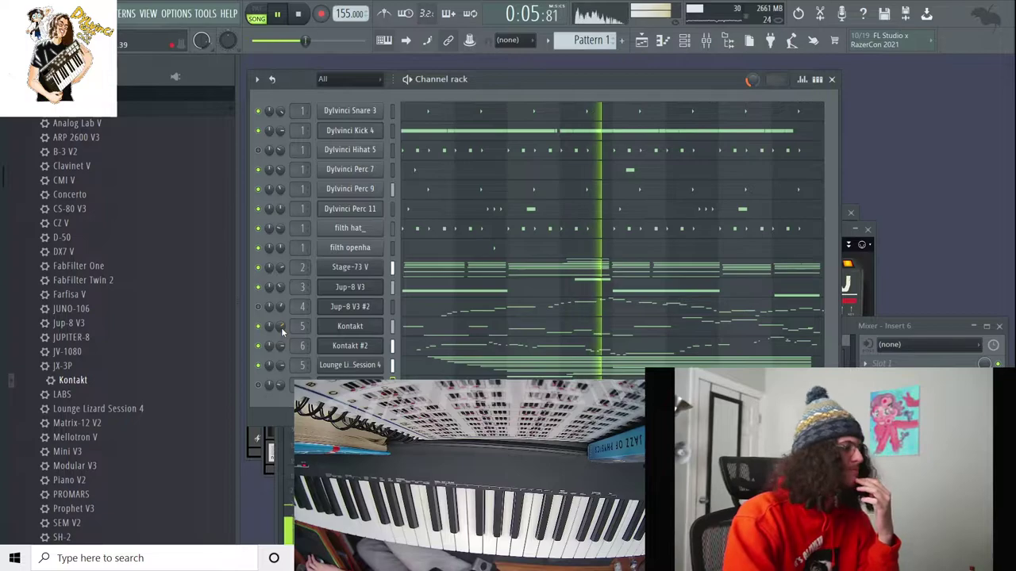
# Step: Open the piano roll of the first Kontakt channel and bring its bass notes into view
pyautogui.click(510, 329)
pyautogui.scroll(-4, 565, 250)
pyautogui.scroll(3, 565, 251)
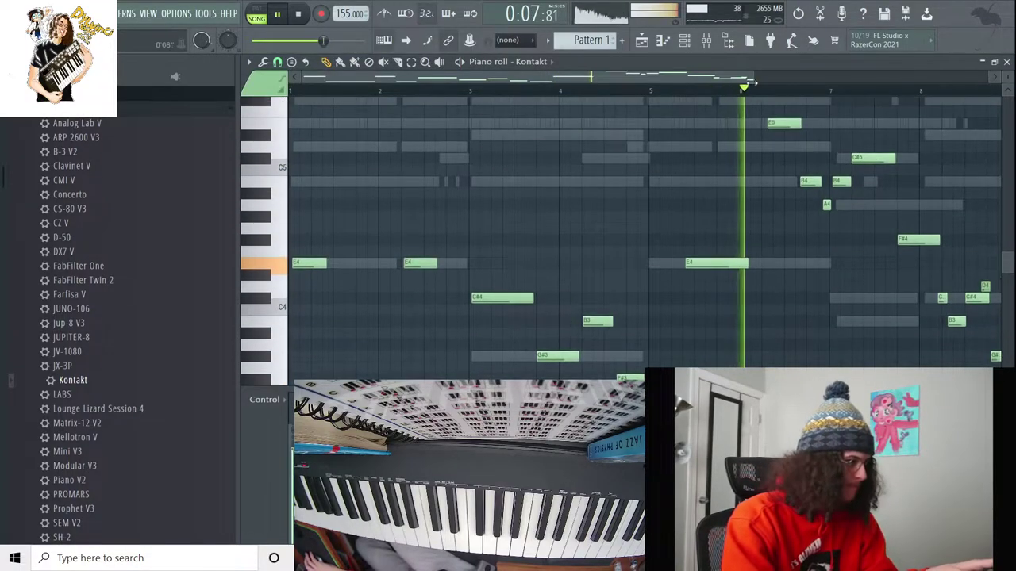
# Step: Try quantizing the Kontakt bass notes and lowering the whole bass line by an octave
pyautogui.scroll(-3, 772, 207)
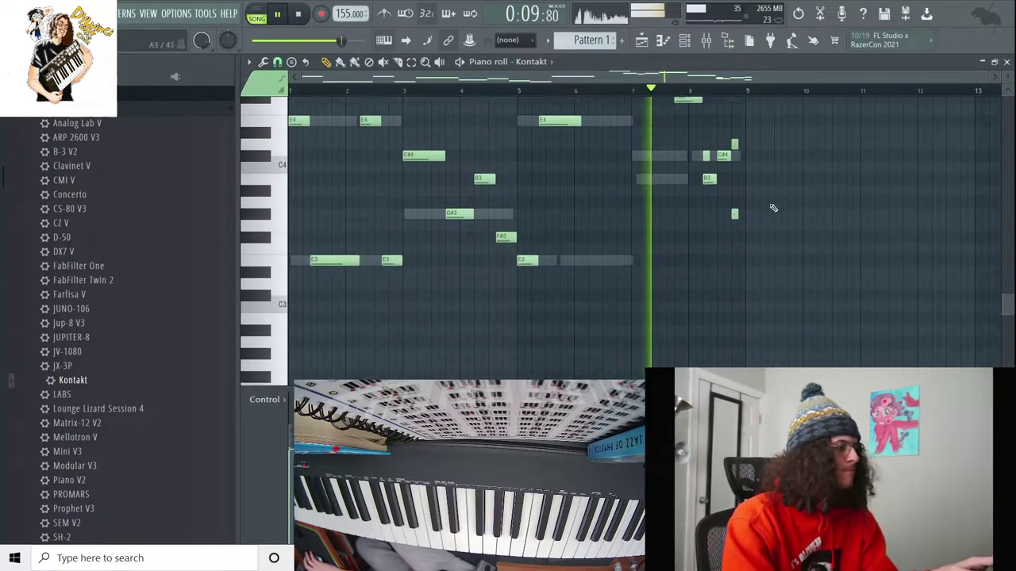
pyautogui.scroll(4, 416, 239)
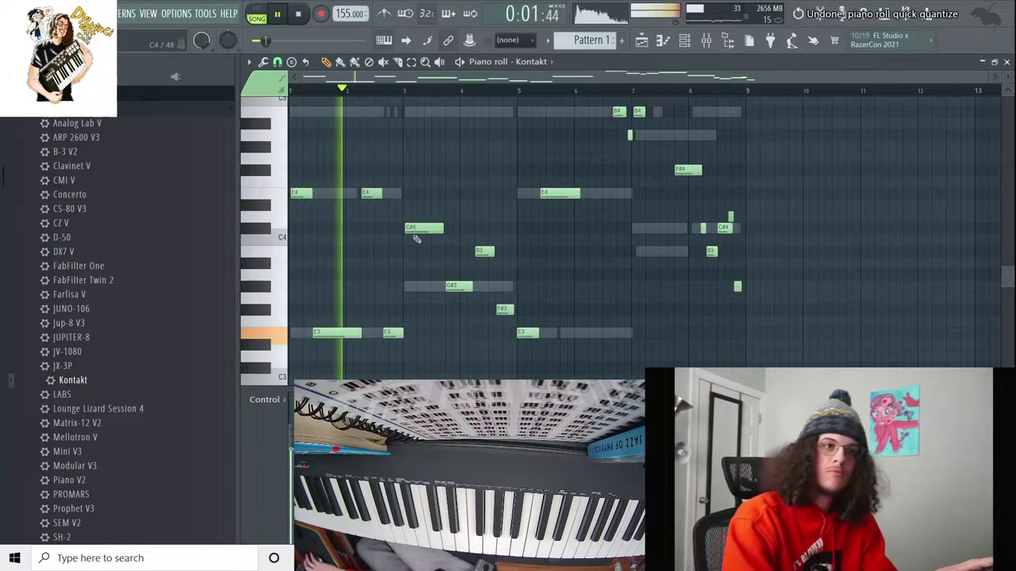
pyautogui.press('space')
pyautogui.press('space')
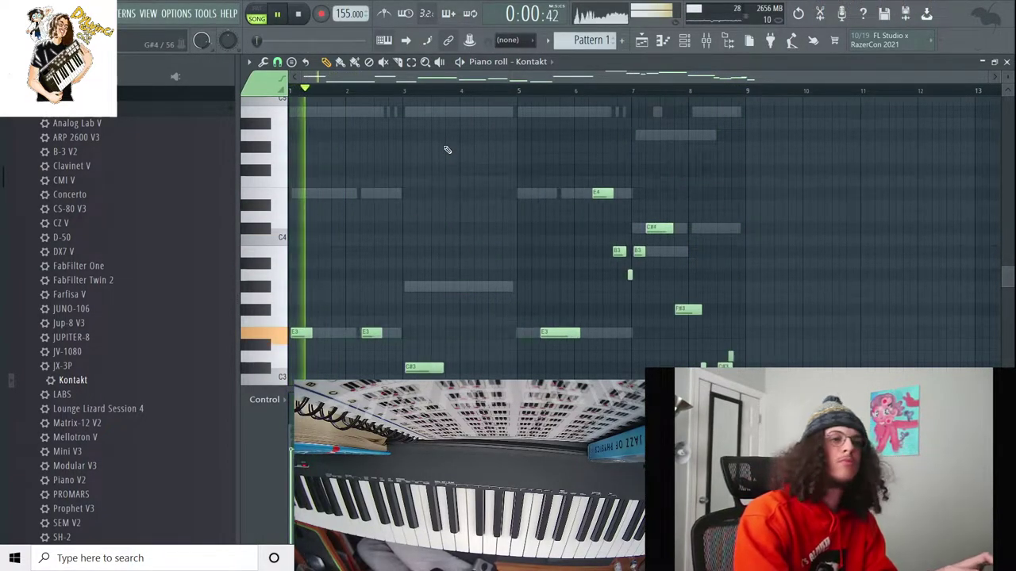
pyautogui.press('space')
# Step: Lower the two opening E4 bass notes to E3, shorten the long E3 note before bar 3, and return to the channel rack
pyautogui.moveTo(401, 200); pyautogui.dragTo(290, 187)
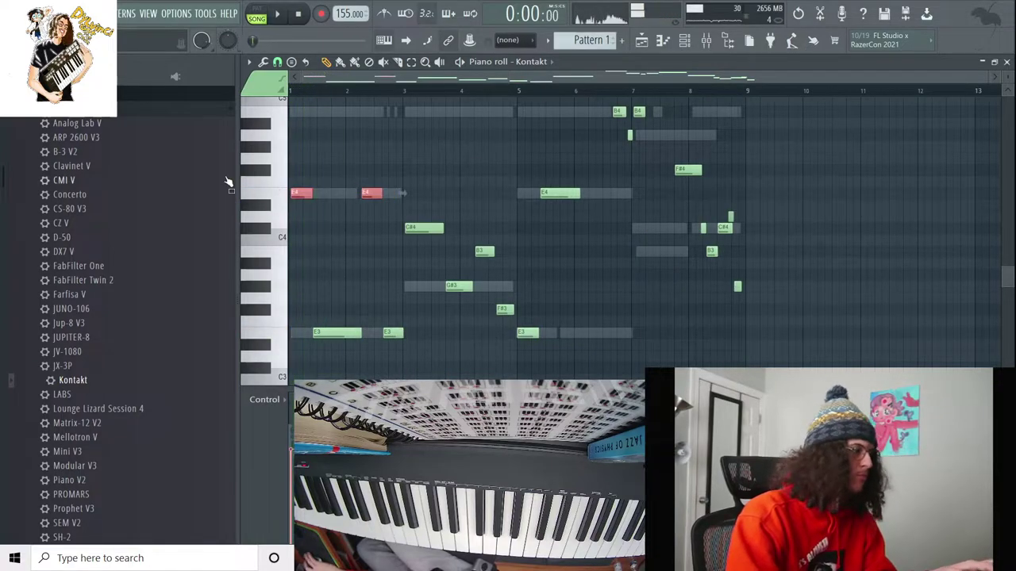
pyautogui.press('space')
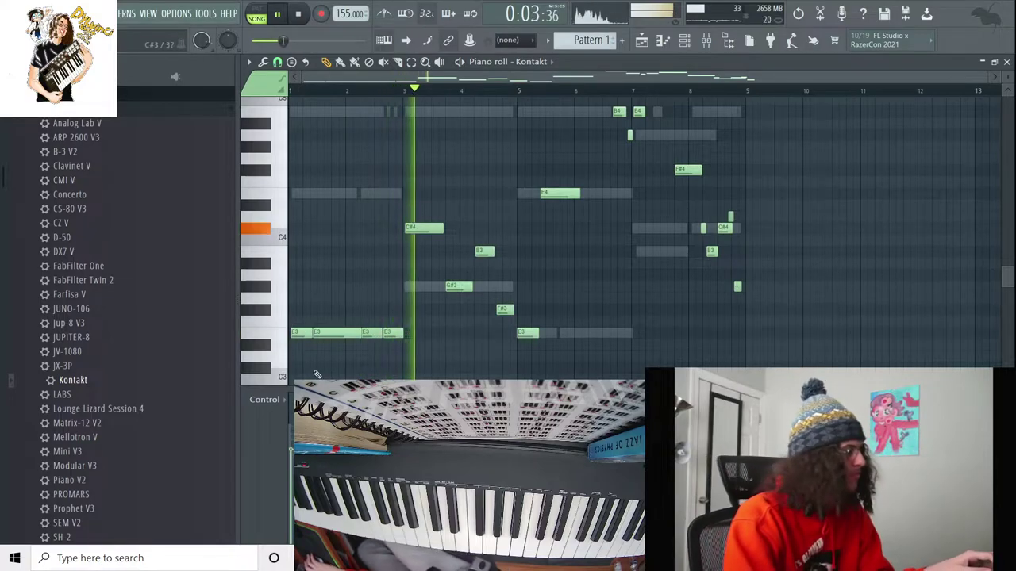
pyautogui.moveTo(361, 333); pyautogui.dragTo(353, 334)
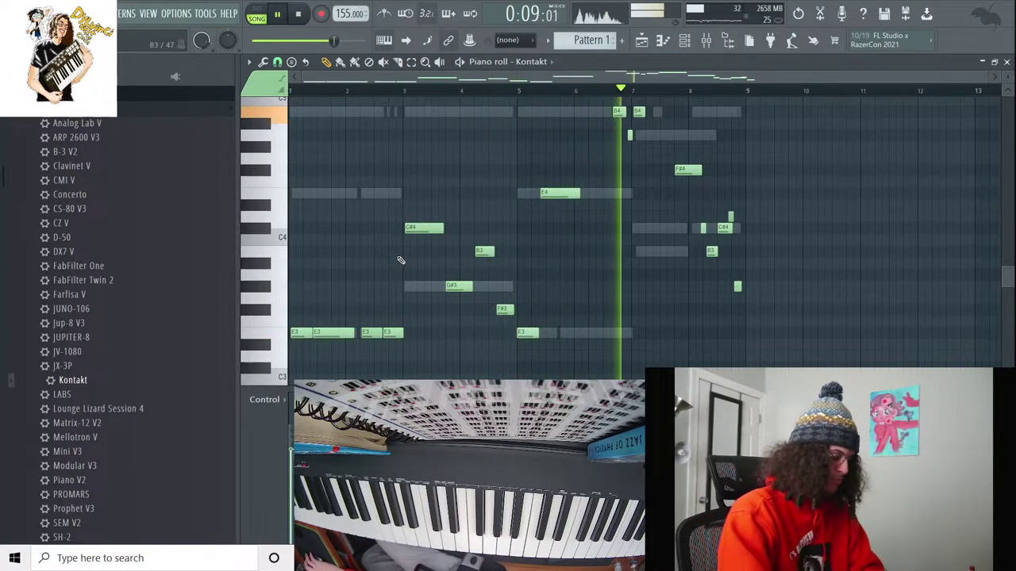
pyautogui.click(684, 40)
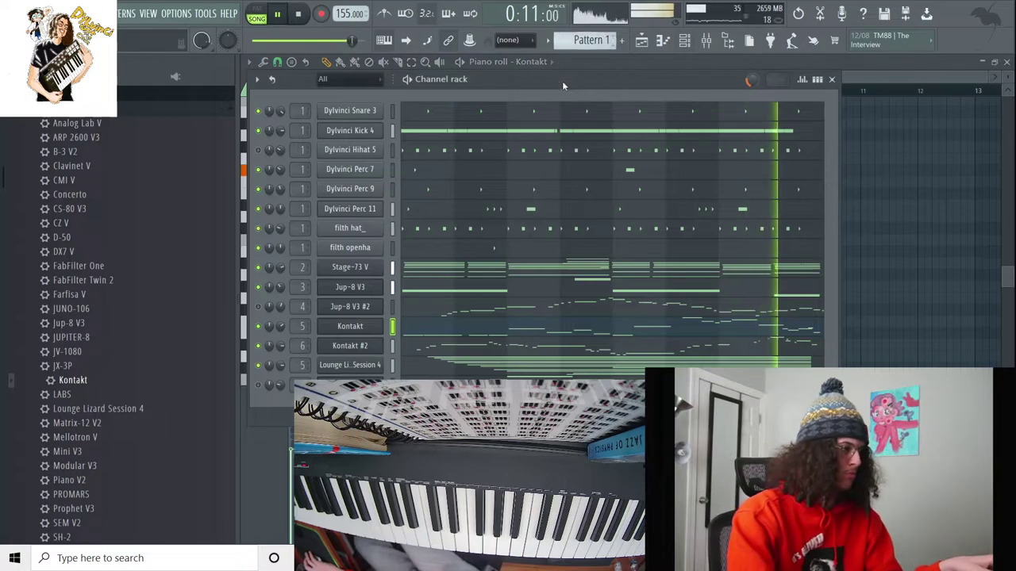
pyautogui.click(591, 40)
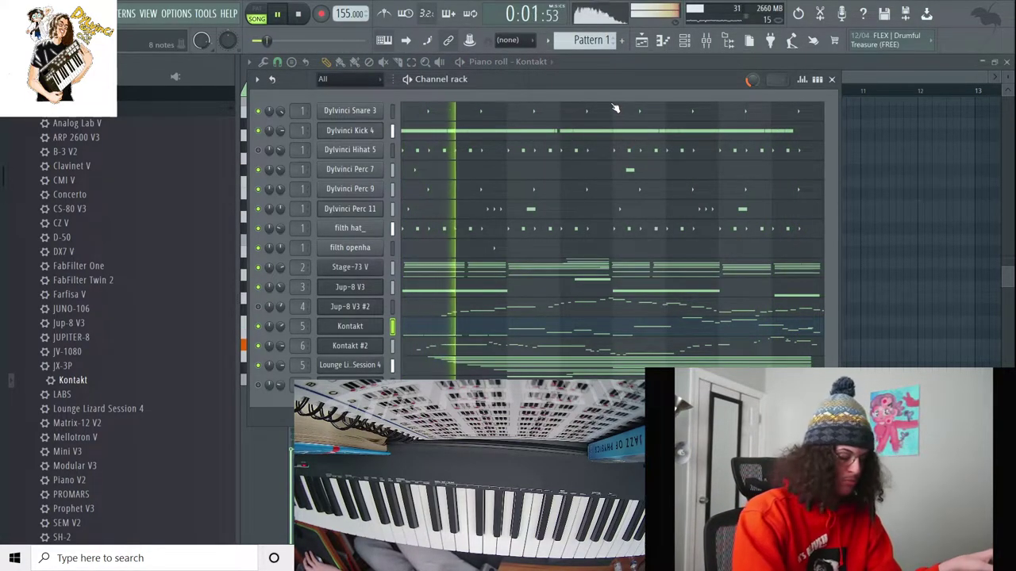
# Step: Add a fourth Kontakt channel and browse its library list down to the Kontakt Factory Library
pyautogui.scroll(-2, 83, 251)
pyautogui.moveTo(73, 294); pyautogui.dragTo(309, 401)
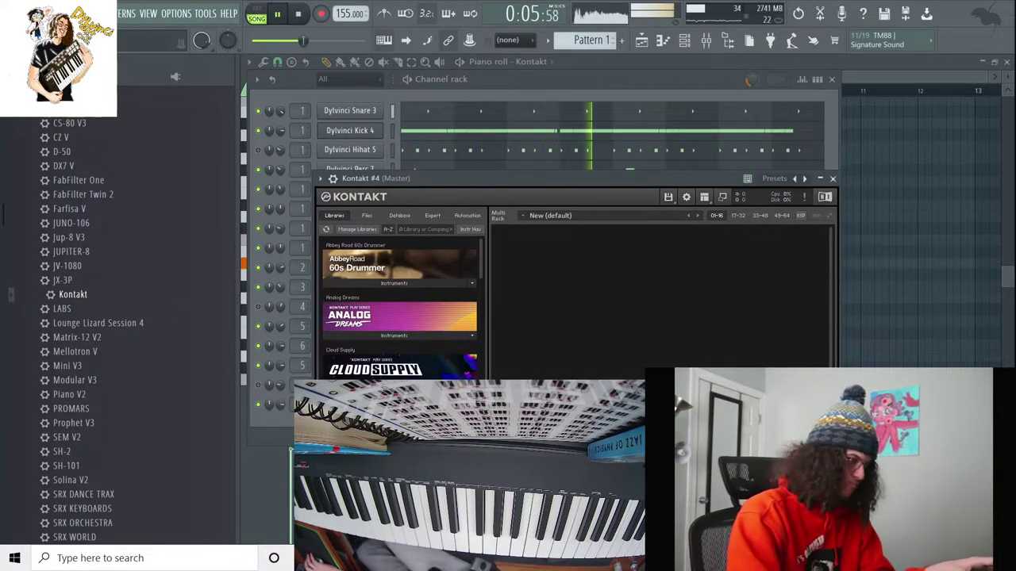
pyautogui.scroll(-5, 400, 307)
pyautogui.scroll(-1, 400, 308)
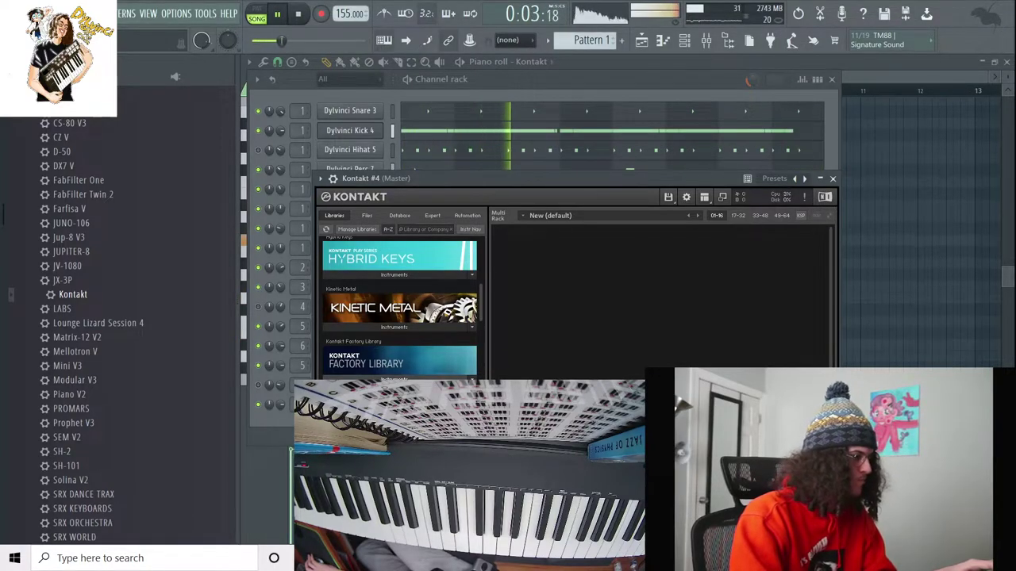
# Step: Return to the channel rack, solo the last channel and play the pattern
pyautogui.click(470, 89)
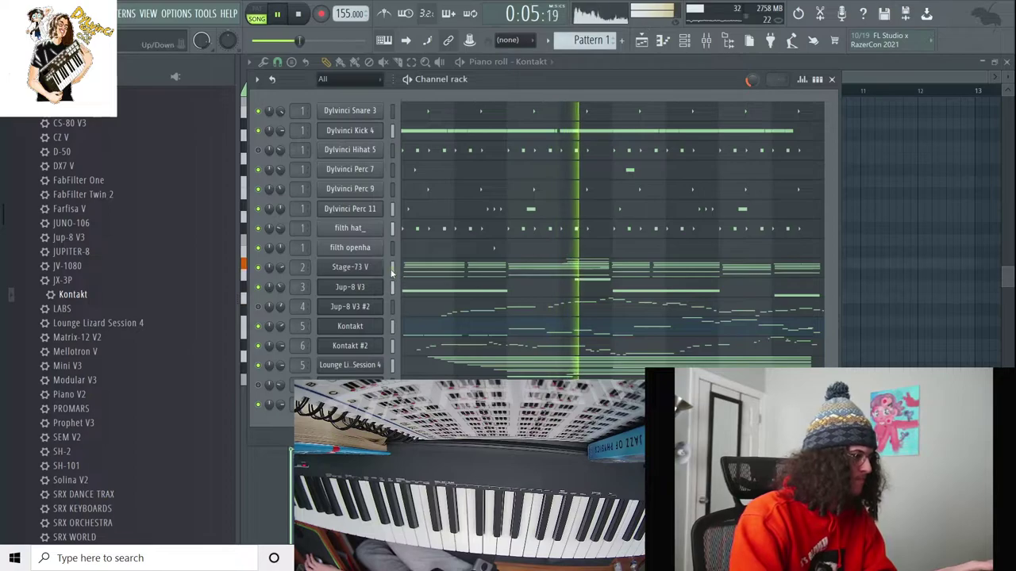
pyautogui.press('space')
pyautogui.rightClick(295, 345)
pyautogui.press('Escape')
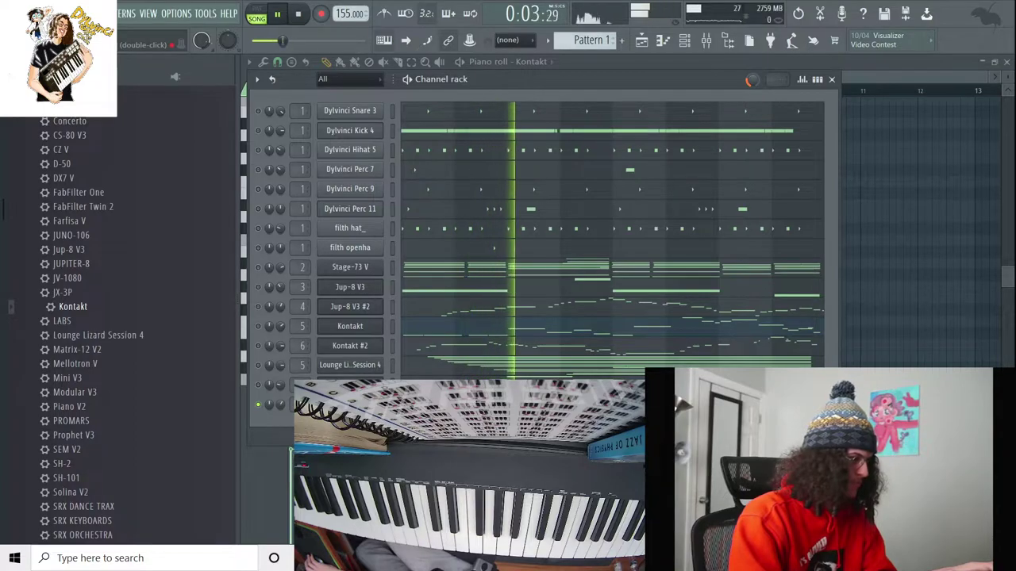
# Step: Load the Cassette effect in the first slot of mixer Insert 7
pyautogui.press('F9')
pyautogui.click(873, 351)
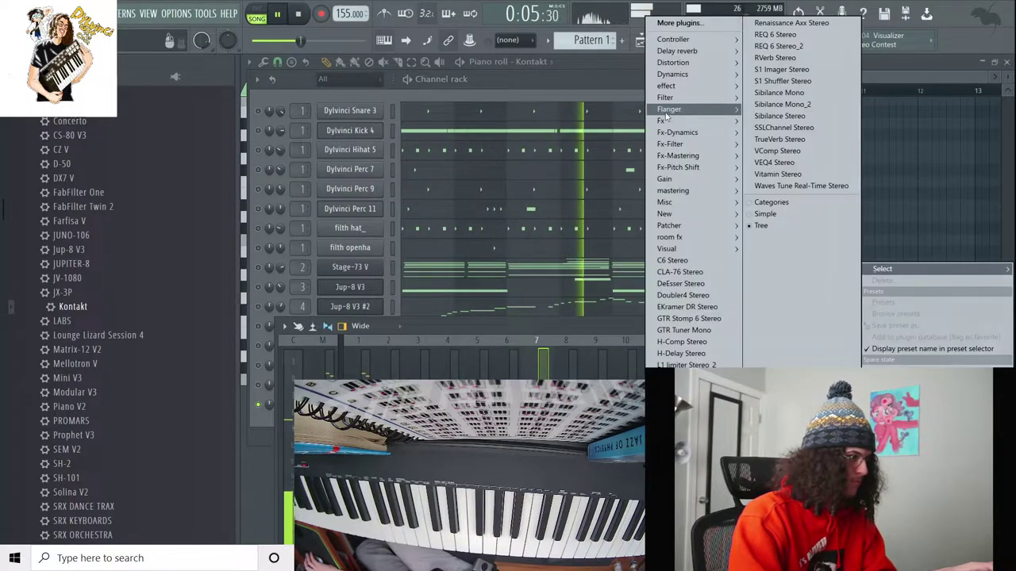
pyautogui.moveTo(682, 116)
pyautogui.click(587, 150)
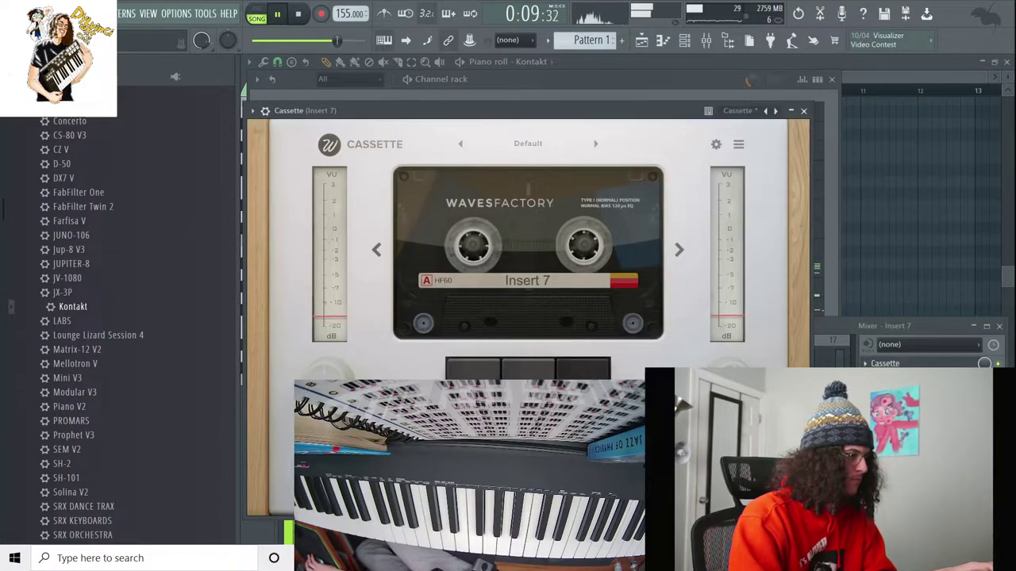
# Step: Inspect the Cassette effect's detailed settings on Insert 7 and close its window
pyautogui.click(733, 89)
pyautogui.click(473, 347)
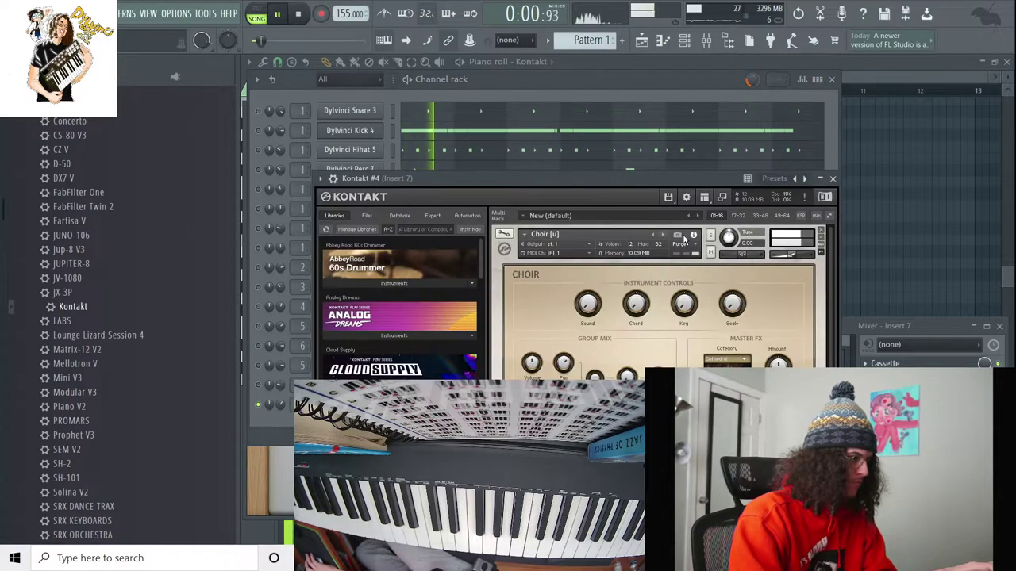
pyautogui.click(279, 497)
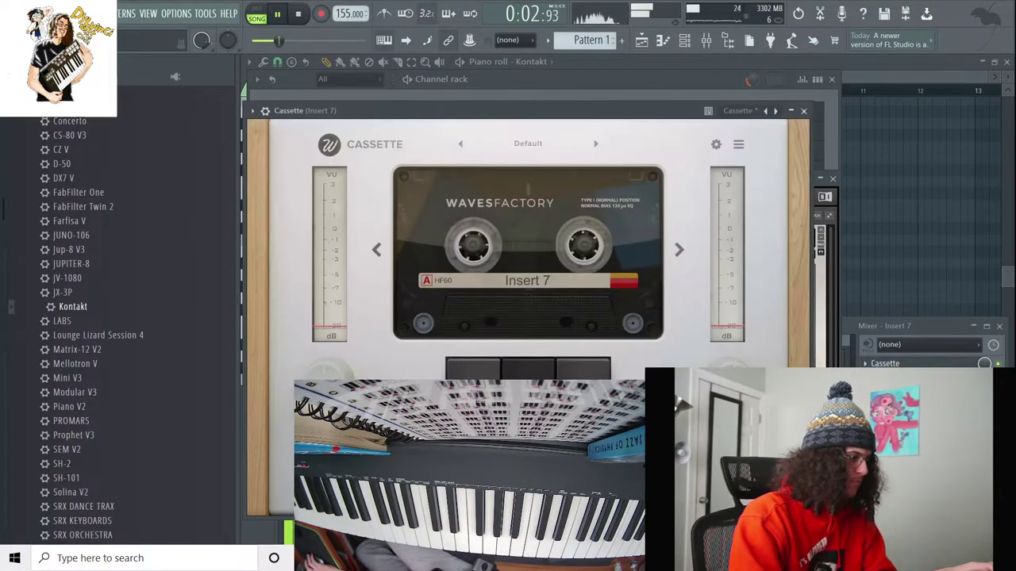
pyautogui.click(715, 146)
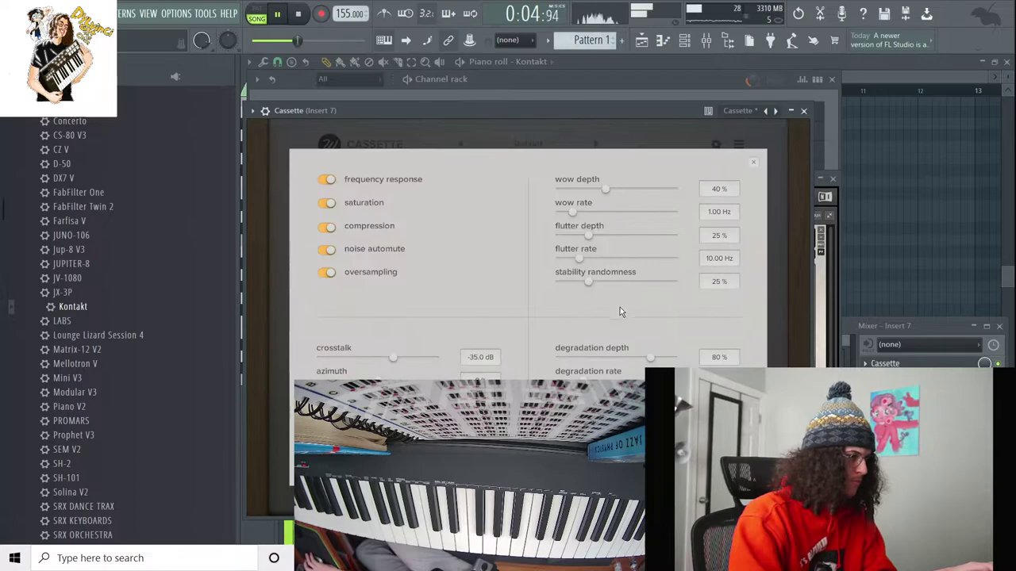
pyautogui.click(791, 111)
# Step: Close the Kontakt #4 window, turn off the channel solo and play the full pattern
pyautogui.click(651, 236)
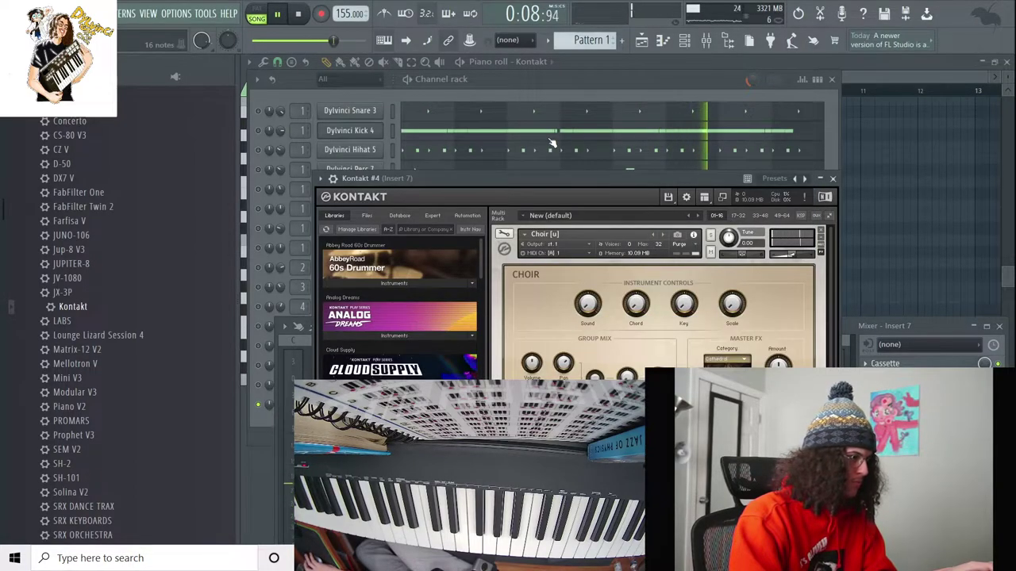
pyautogui.scroll(-2, 400, 310)
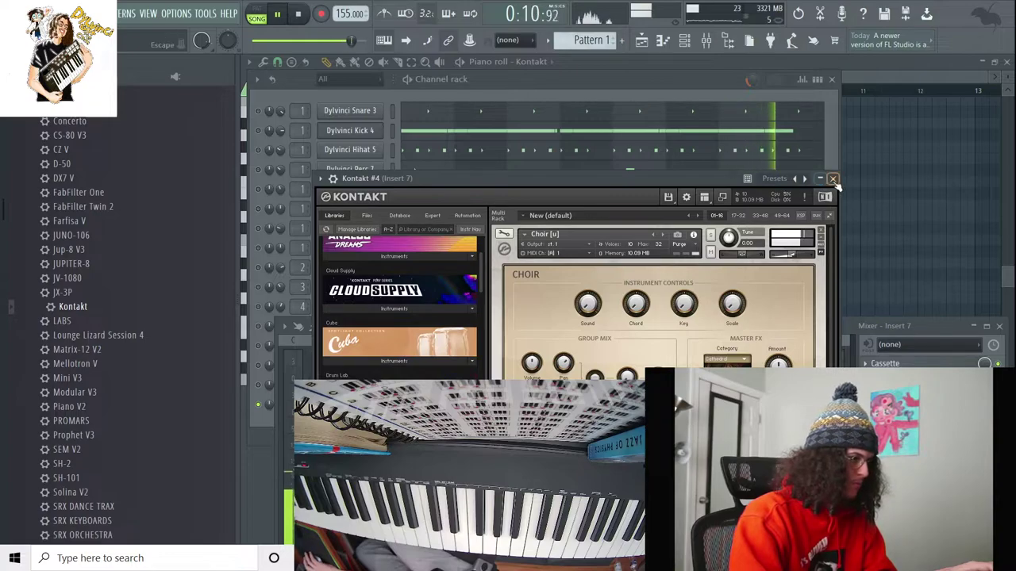
pyautogui.click(833, 179)
pyautogui.rightClick(252, 339)
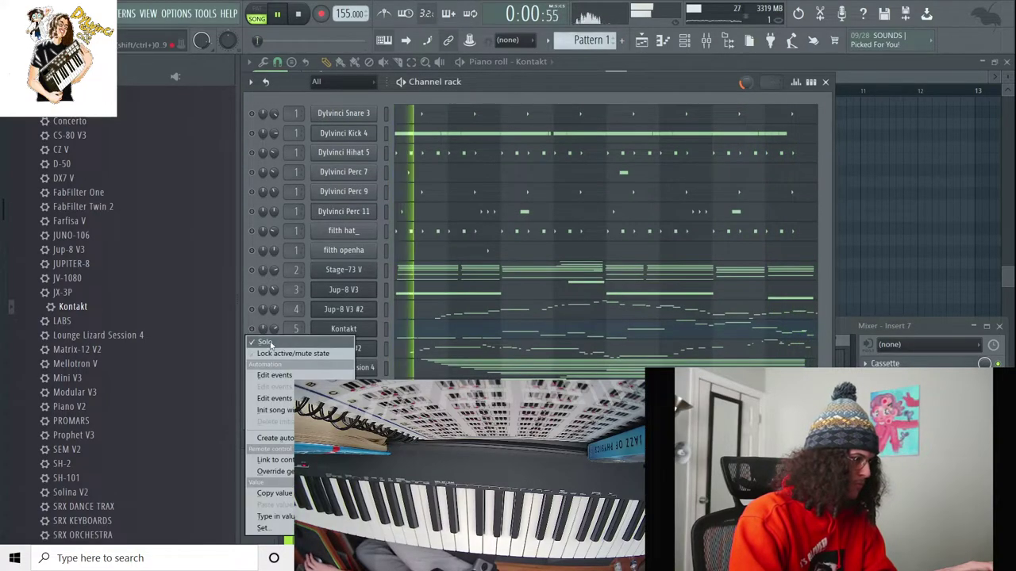
pyautogui.click(270, 342)
pyautogui.press('space')
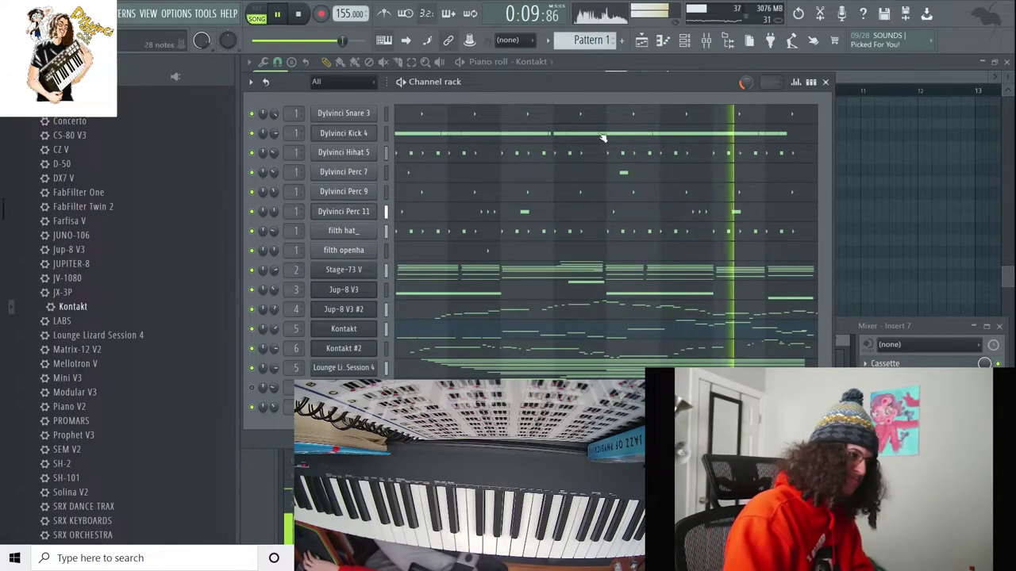
# Step: Transpose all of Pattern 1 by semitones and play it from the start
pyautogui.click(547, 40)
pyautogui.click(662, 155)
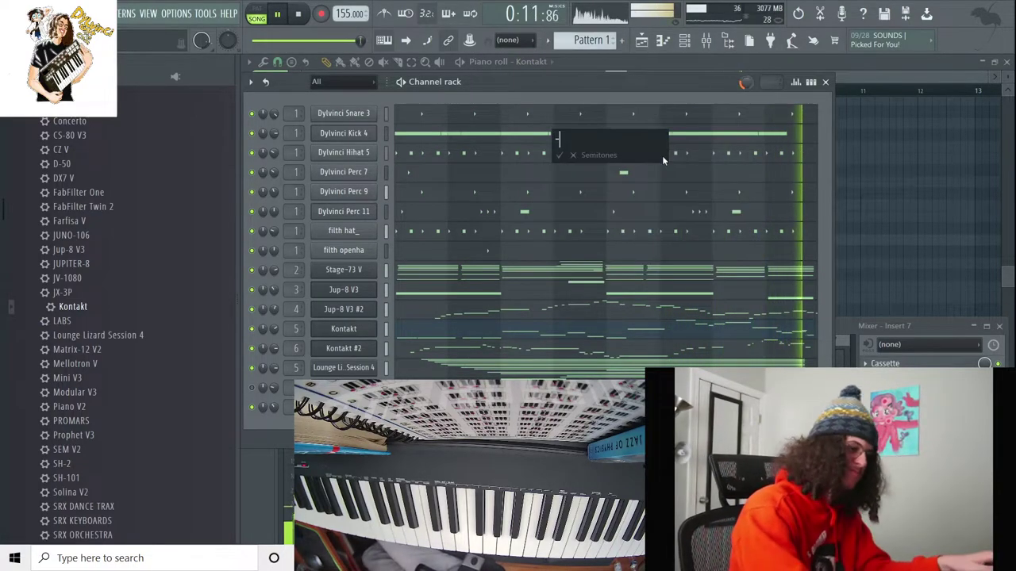
pyautogui.press('space')
pyautogui.press('space')
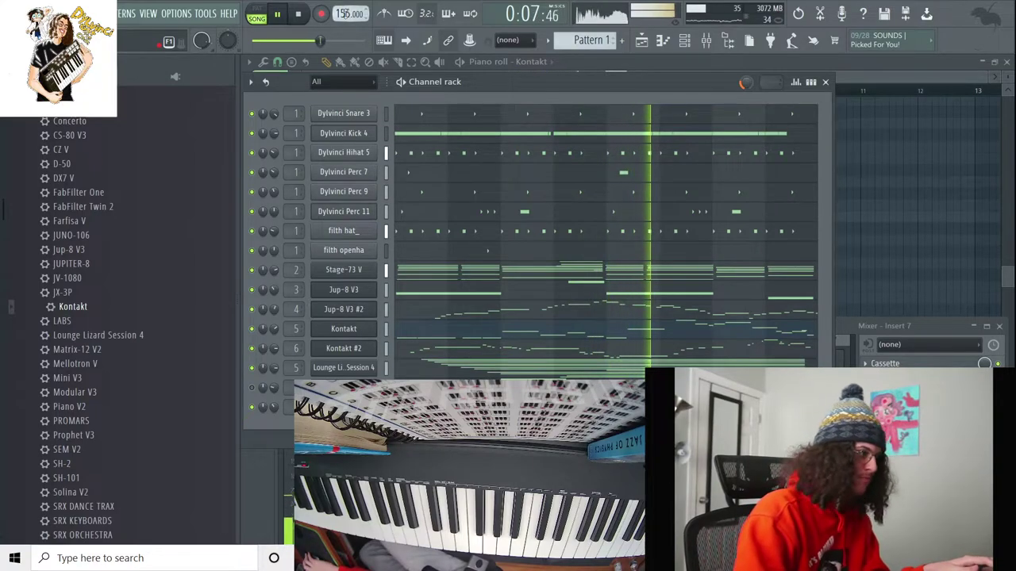
# Step: Transpose Pattern 1 two more times, replaying it to compare the keys
pyautogui.click(558, 40)
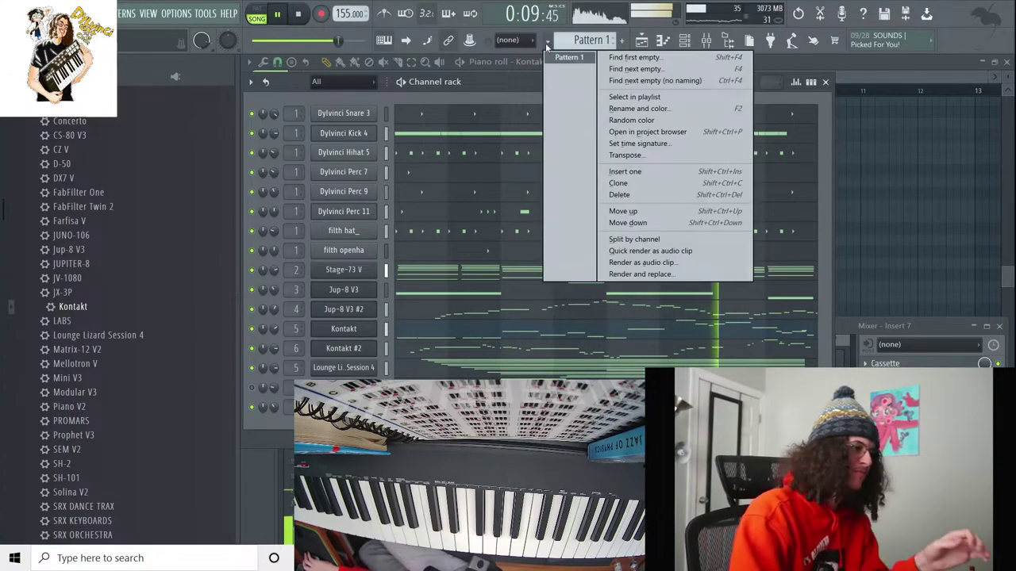
pyautogui.click(639, 145)
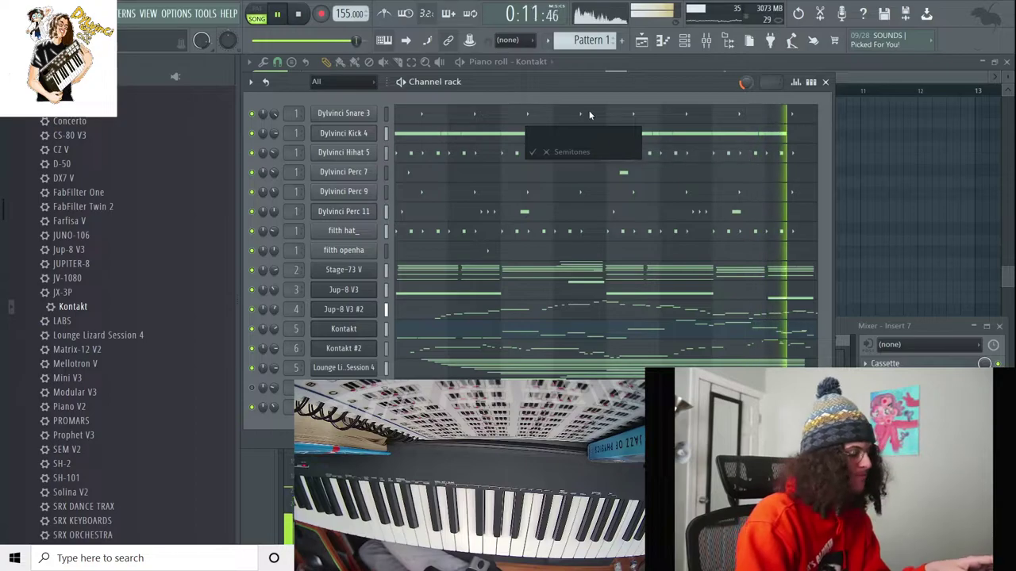
pyautogui.press('space')
pyautogui.press('space')
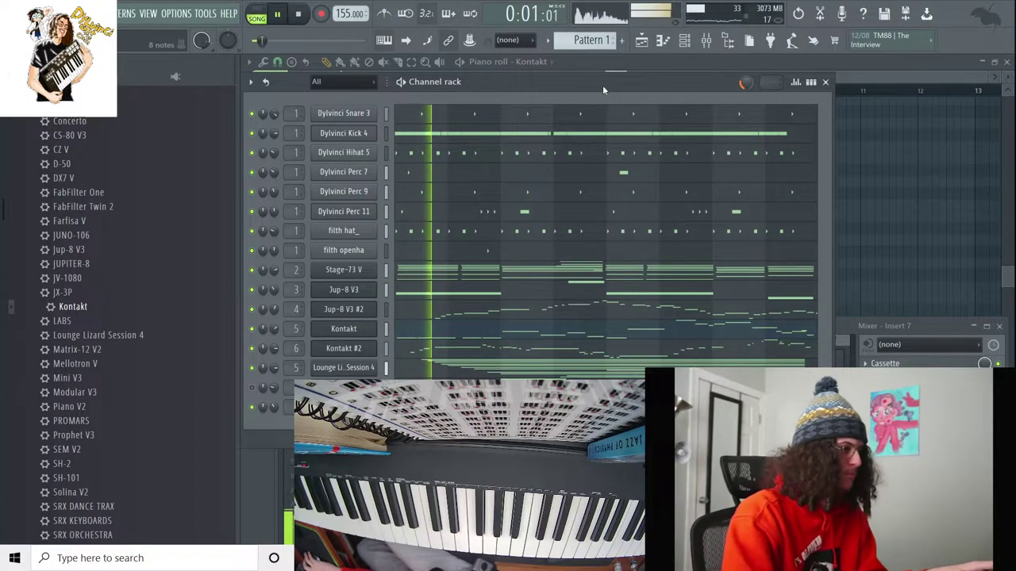
pyautogui.click(587, 40)
pyautogui.click(614, 156)
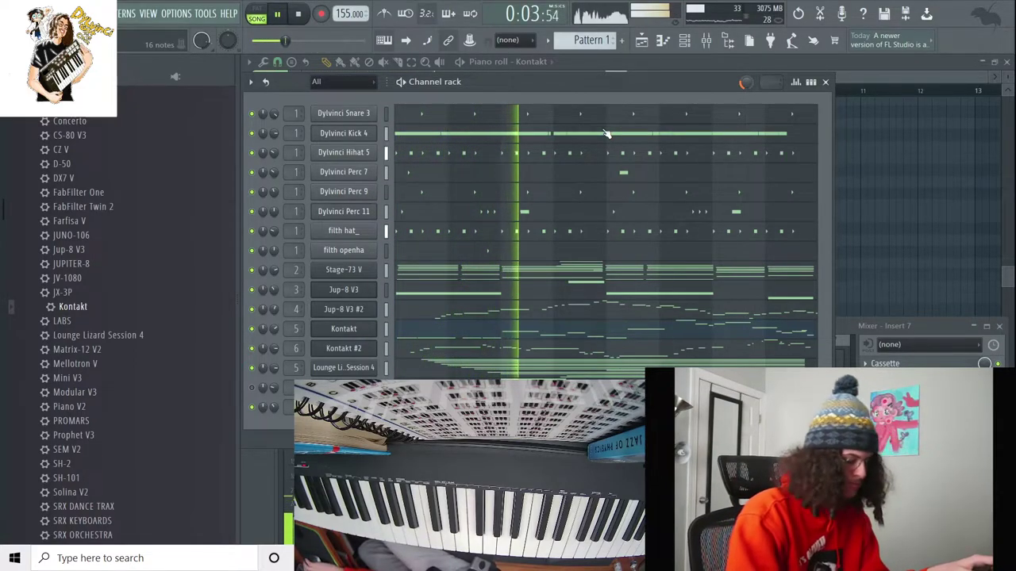
# Step: Clone Pattern 1 as a new Pattern 2
pyautogui.click(547, 39)
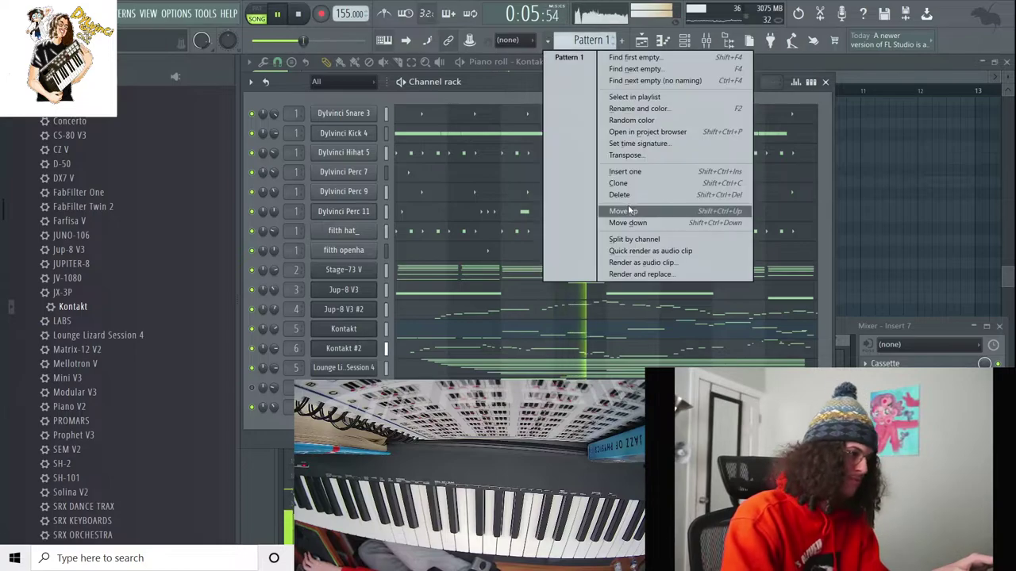
pyautogui.click(635, 185)
pyautogui.click(692, 40)
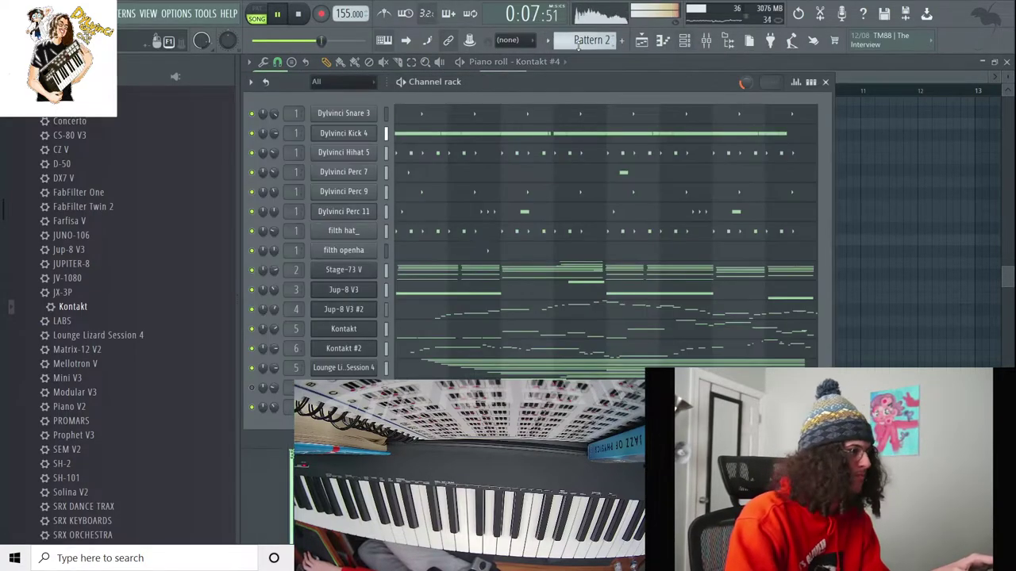
# Step: Switch back to Pattern 1 and transpose it upward while it plays in pattern mode
pyautogui.click(641, 40)
pyautogui.click(618, 190)
pyautogui.write('+')
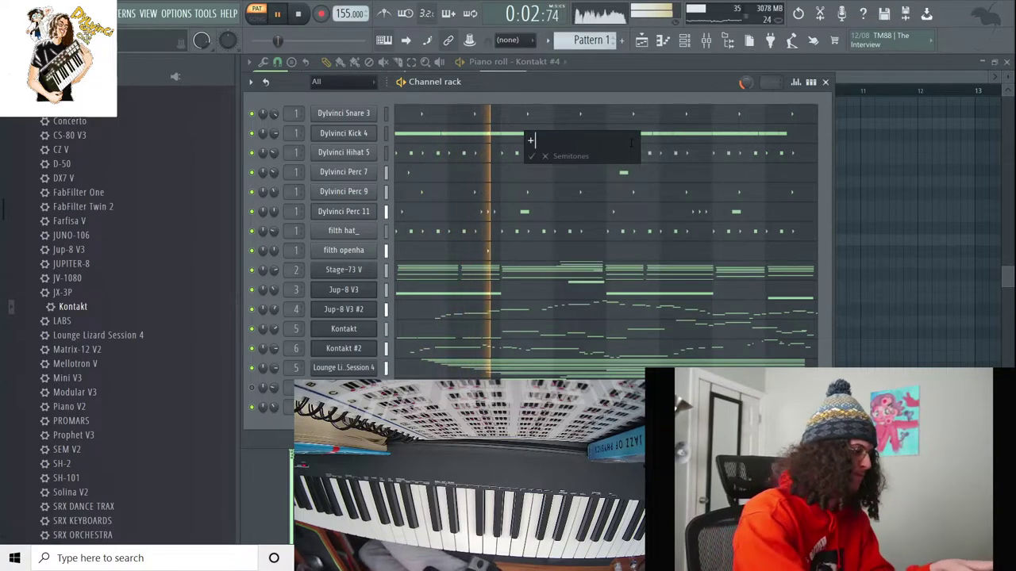
pyautogui.press('Return')
# Step: Transpose Pattern 1 by -1 semitone and replay it
pyautogui.click(592, 39)
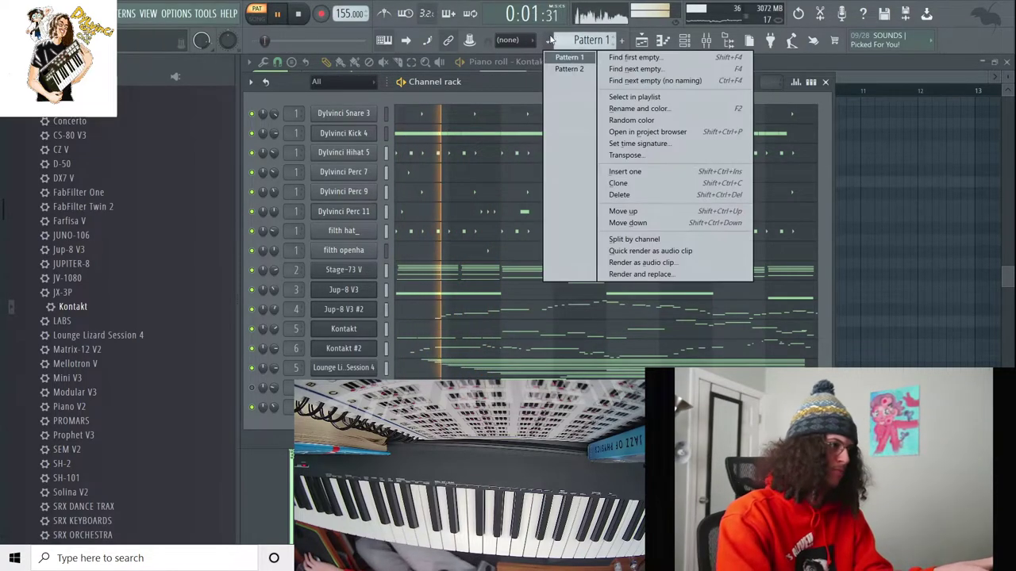
pyautogui.click(635, 145)
pyautogui.write('-')
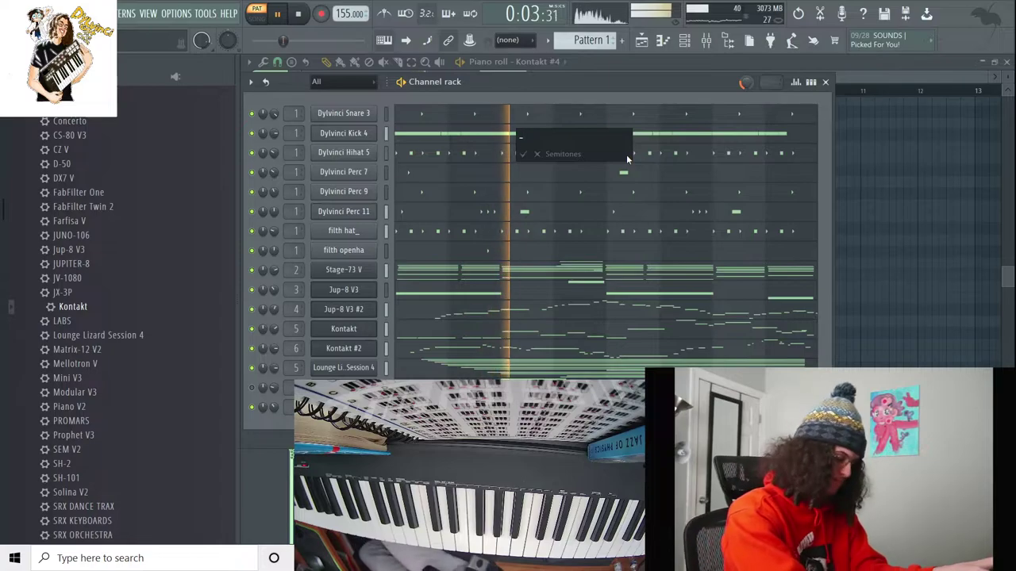
pyautogui.write('1')
pyautogui.press('Return')
pyautogui.press('space')
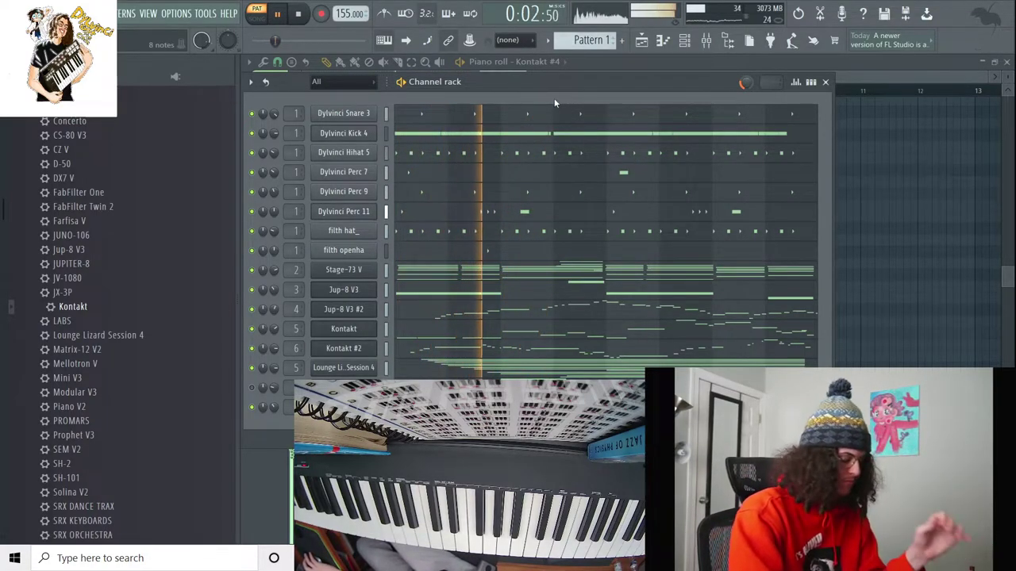
# Step: Transpose Pattern 1 by -1 semitone two more times while it plays
pyautogui.click(548, 40)
pyautogui.click(635, 145)
pyautogui.write('-1')
pyautogui.press('Return')
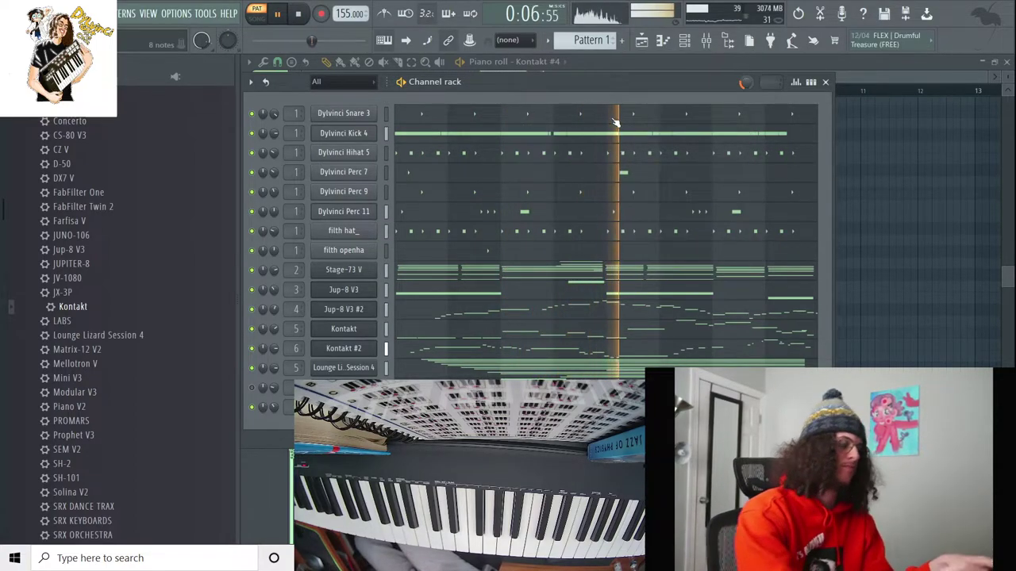
pyautogui.click(546, 46)
pyautogui.click(627, 155)
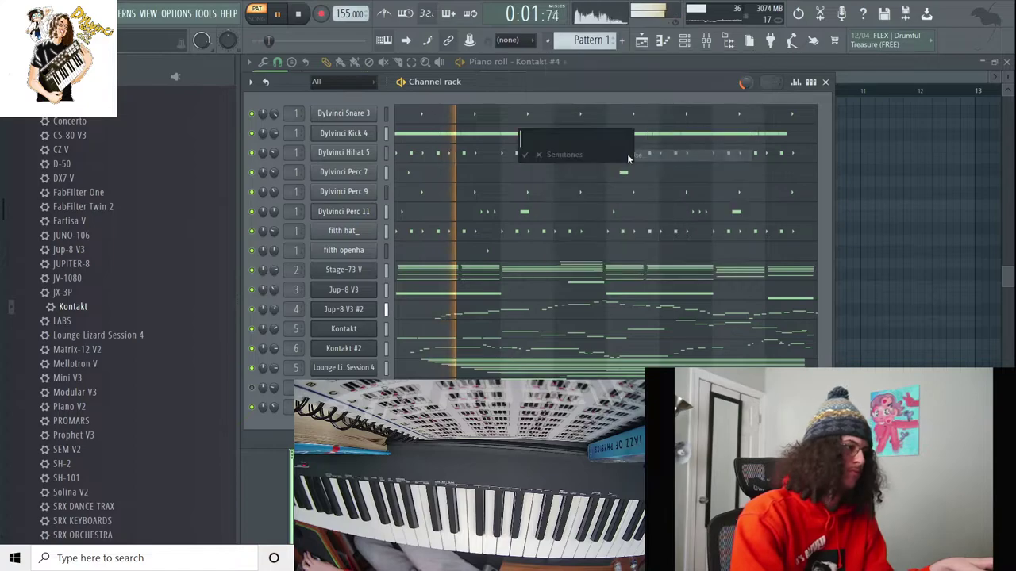
pyautogui.write('-1')
pyautogui.press('Return')
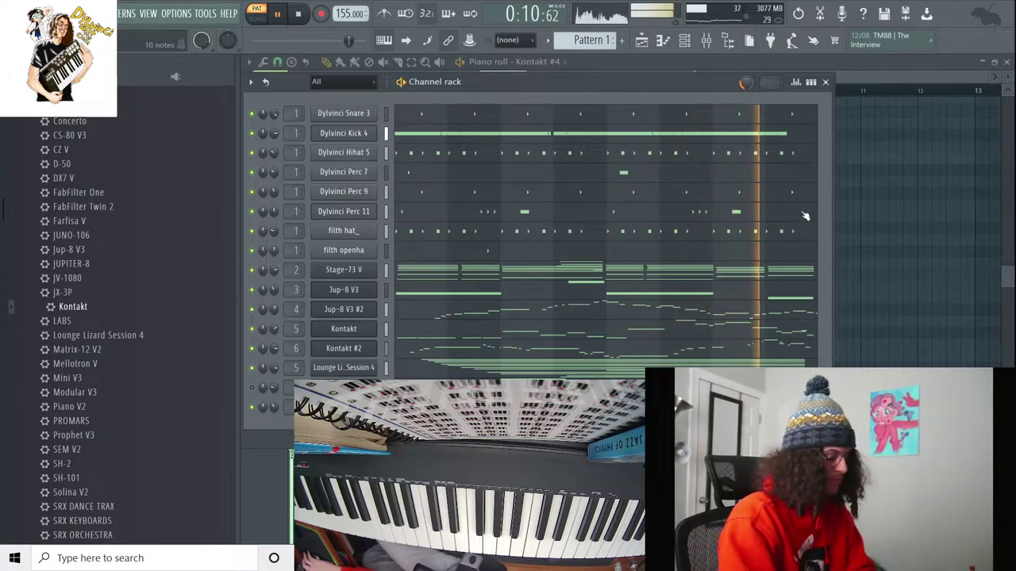
# Step: Transpose Pattern 1 back upward and listen to the new key
pyautogui.click(547, 42)
pyautogui.click(641, 162)
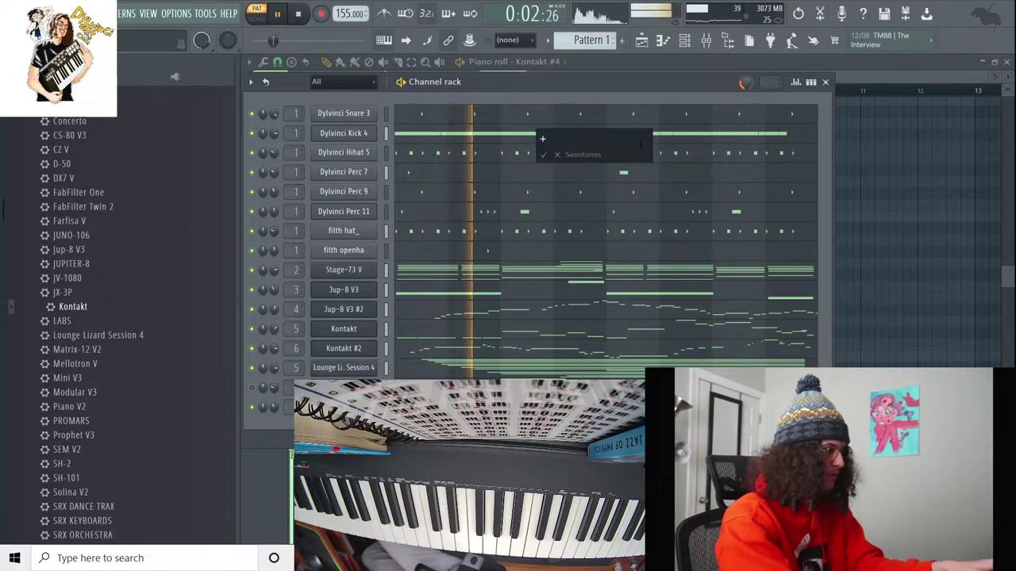
pyautogui.press('Return')
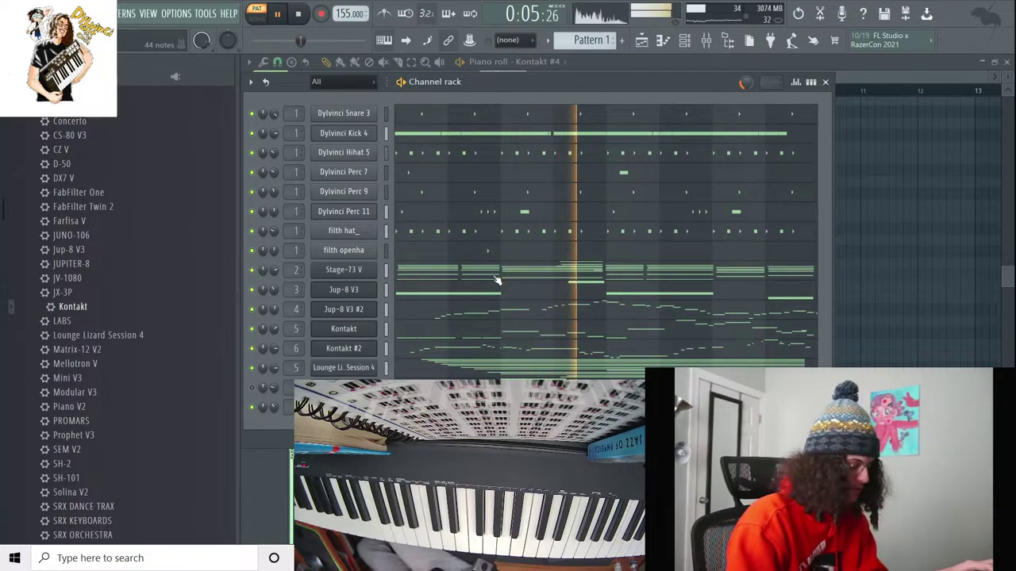
# Step: Check the playlist arrangement, return to the channel rack and transpose Pattern 1 once more
pyautogui.click(645, 43)
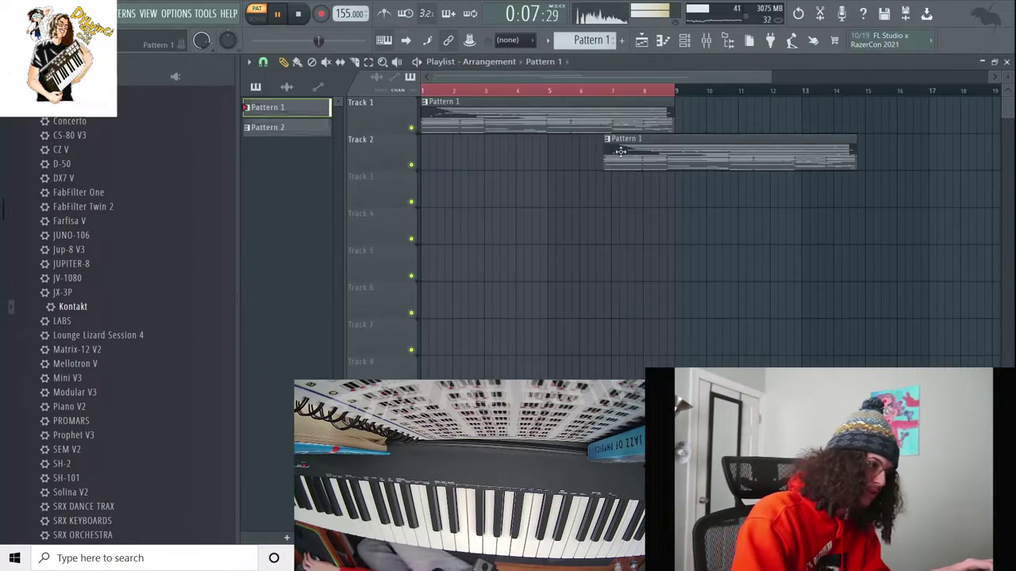
pyautogui.click(683, 43)
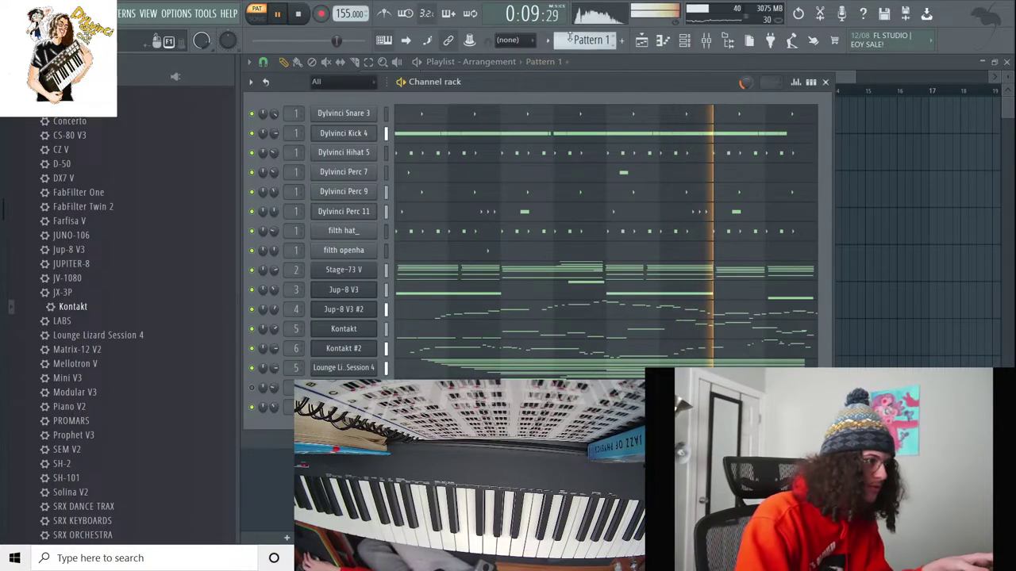
pyautogui.click(591, 40)
pyautogui.click(632, 155)
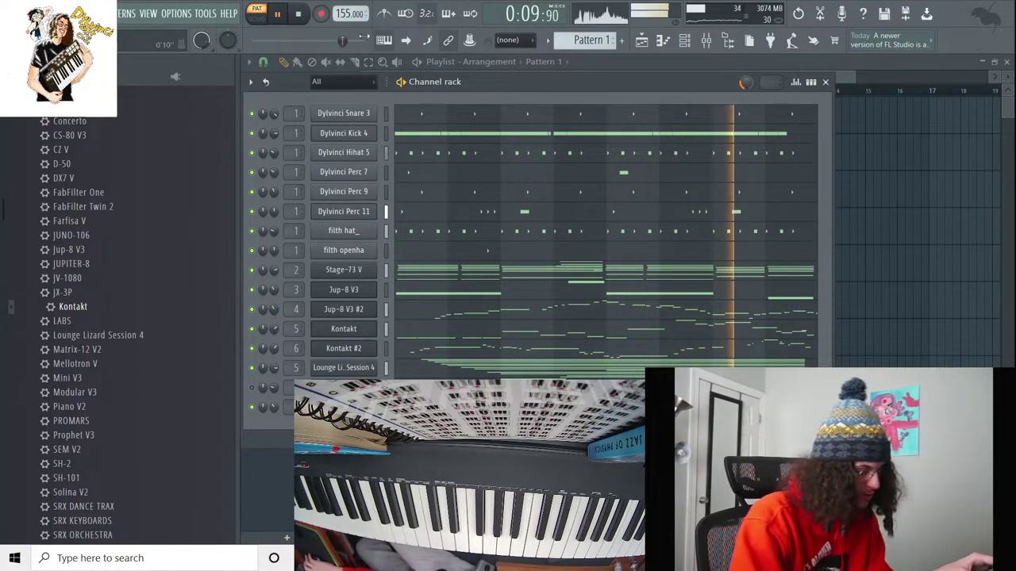
# Step: Clone Pattern 1 and strip the Jup-8 V3, Jup-8 V3 #2, Kontakt #2 and Lounge Lizard parts from the copy
pyautogui.click(592, 40)
pyautogui.click(619, 184)
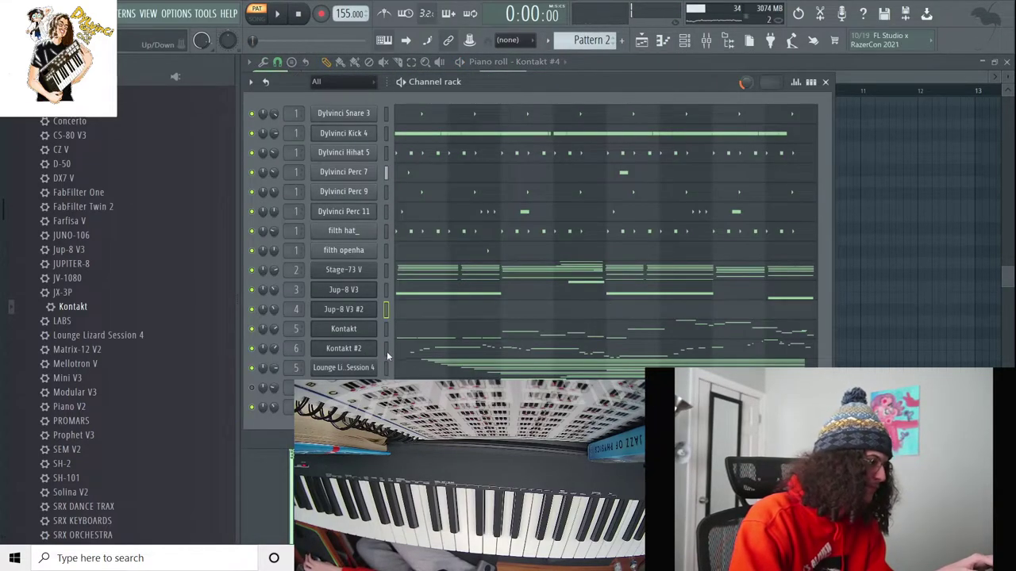
pyautogui.press('space')
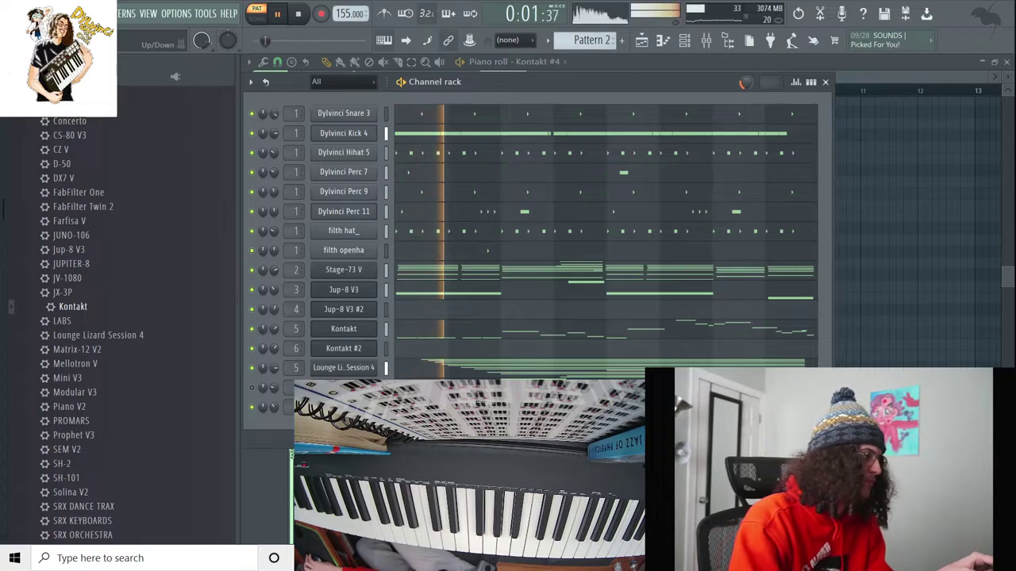
pyautogui.click(385, 289)
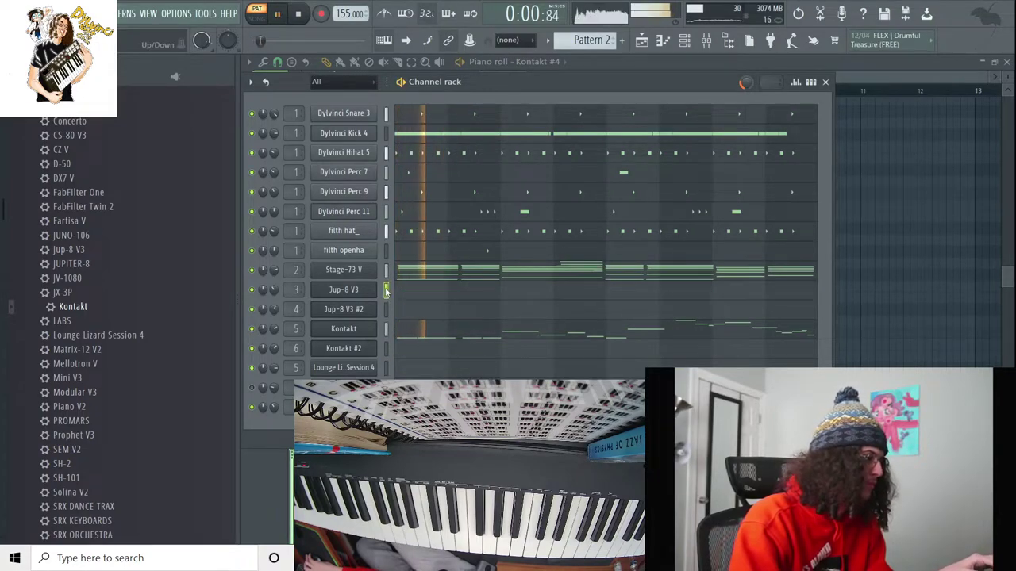
pyautogui.press('space')
# Step: Clear the Dylvinci Snare 3 and Hihat 5 parts from Pattern 2 and refill filth hat_ with sparser, evenly spaced hits
pyautogui.click(386, 152)
pyautogui.press('space')
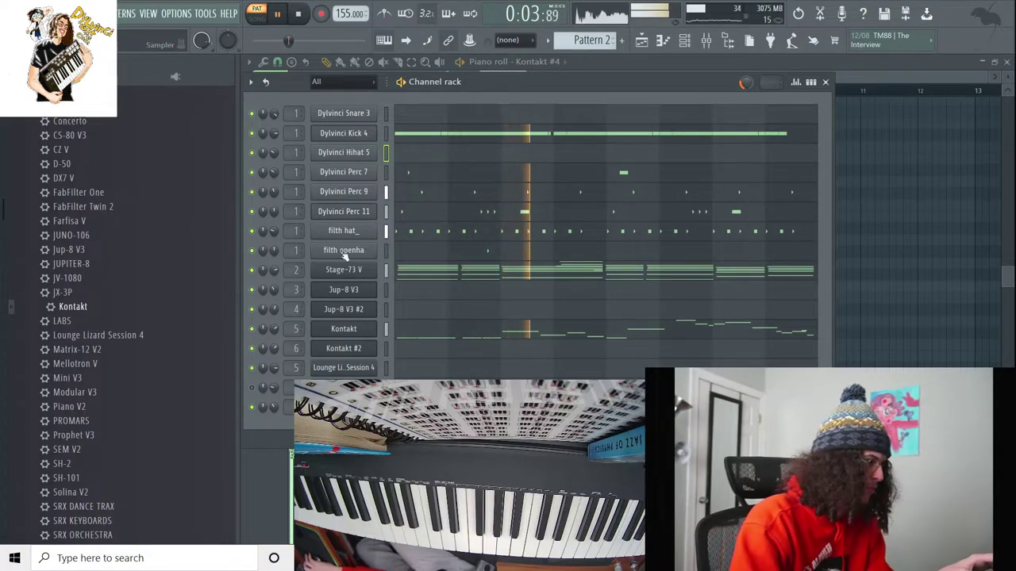
pyautogui.rightClick(384, 229)
pyautogui.click(588, 293)
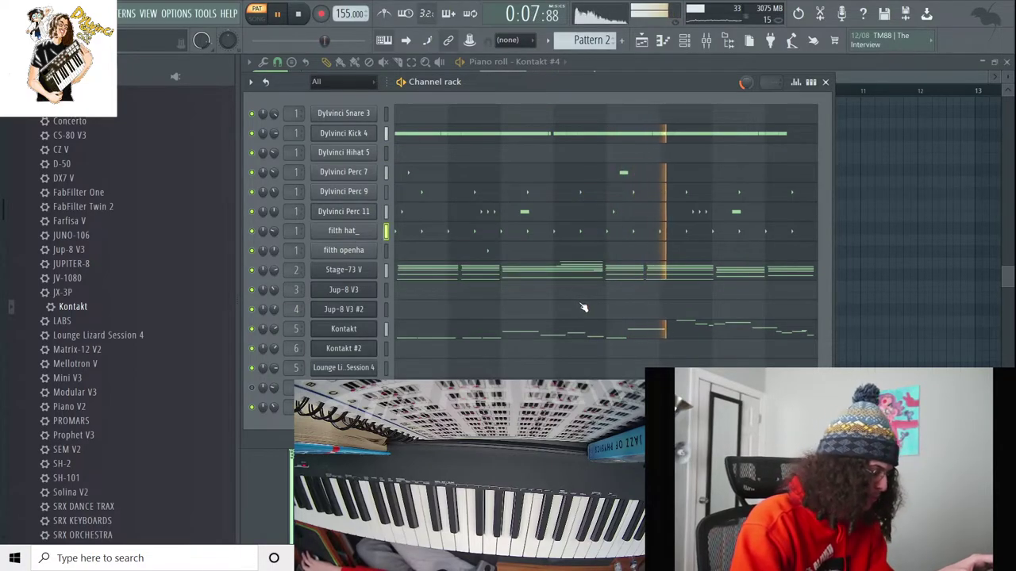
# Step: Arrange the playlist with Pattern 2 on Track 2 at bar 1 and Pattern 1 on Track 1 at bar 9, and play the song
pyautogui.press('F5')
pyautogui.click(677, 176)
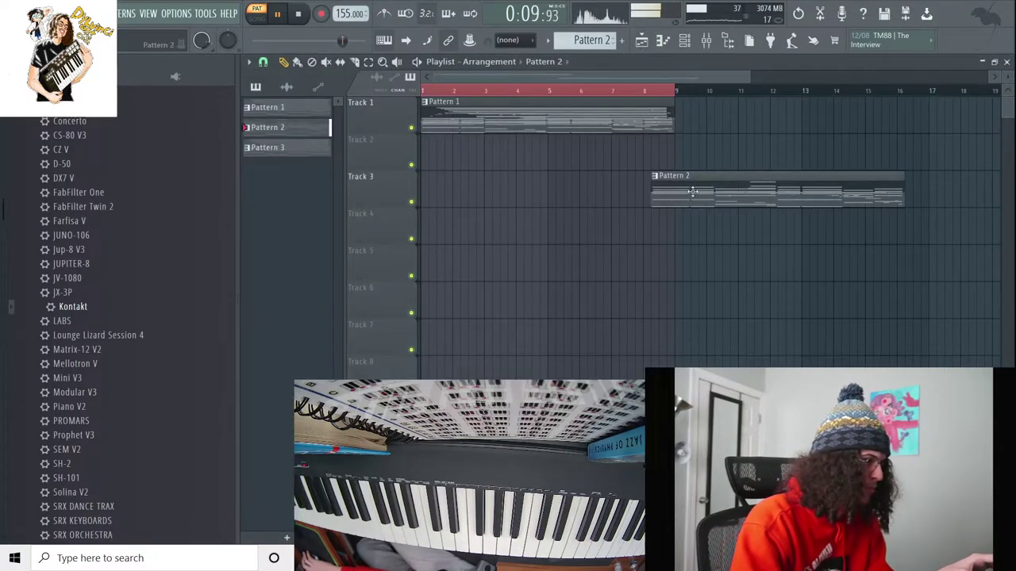
pyautogui.moveTo(676, 176); pyautogui.dragTo(699, 171)
pyautogui.moveTo(603, 115); pyautogui.dragTo(857, 115)
pyautogui.moveTo(857, 190); pyautogui.dragTo(603, 153)
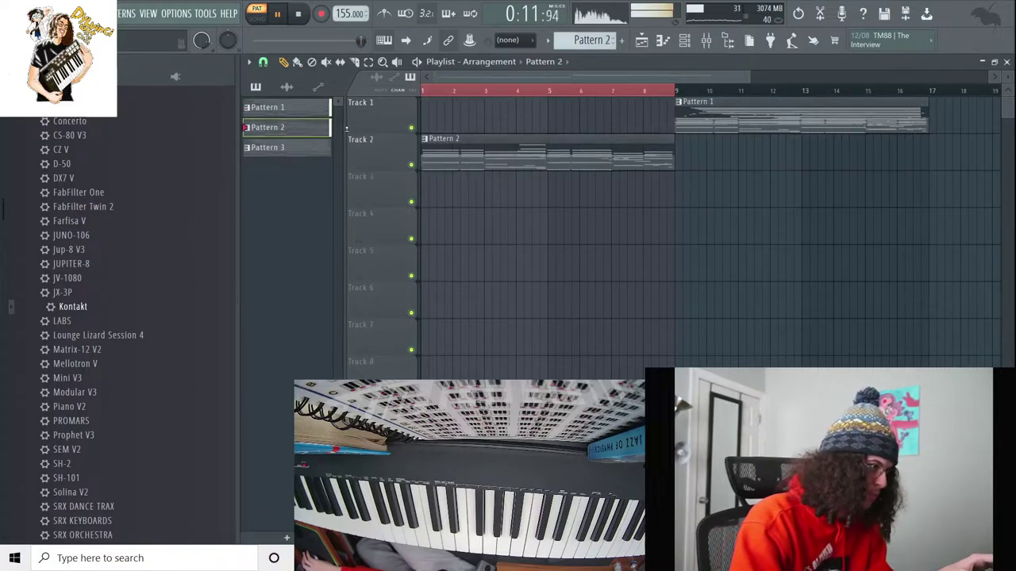
pyautogui.click(265, 17)
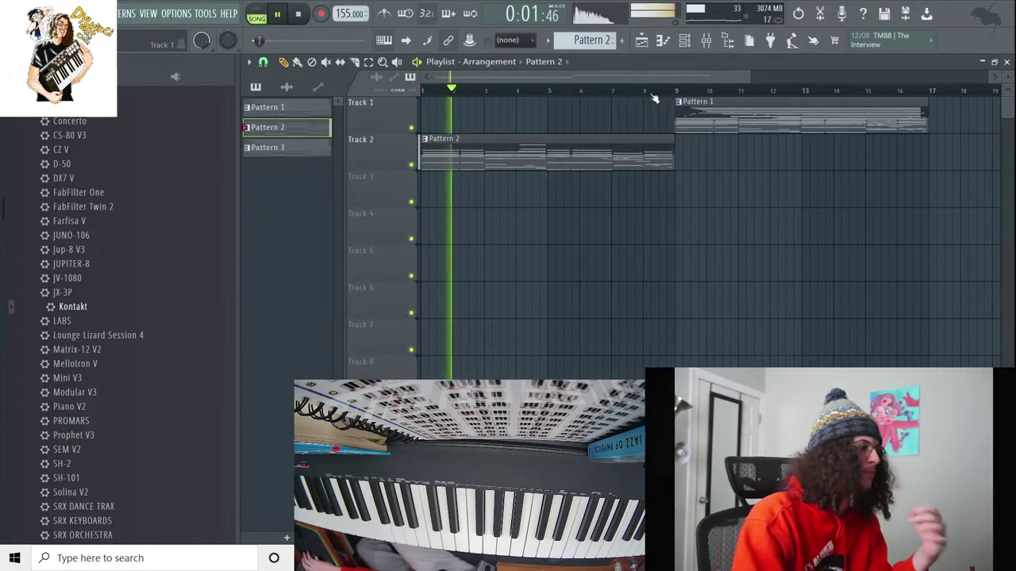
# Step: Try to transpose Pattern 2 and Pattern 1 by semitones and return to the playlist
pyautogui.press('F6')
pyautogui.click(564, 38)
pyautogui.click(615, 154)
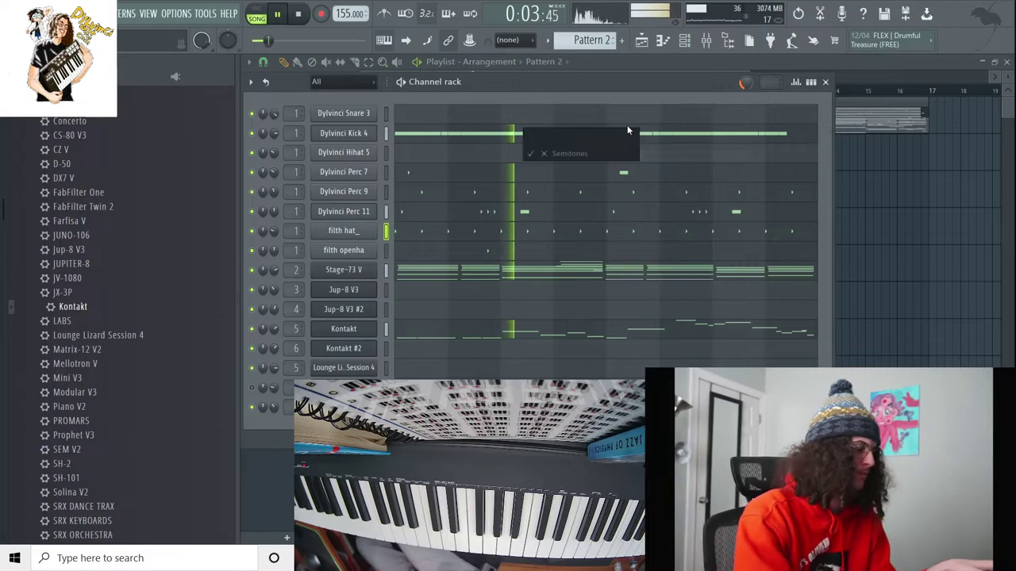
pyautogui.press('Escape')
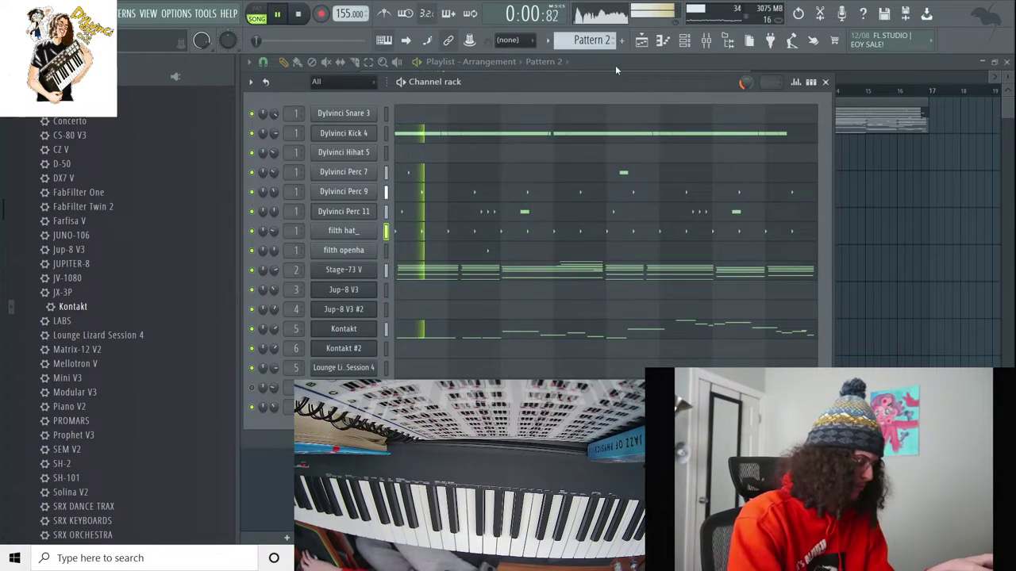
pyautogui.press('F6')
pyautogui.press('F6')
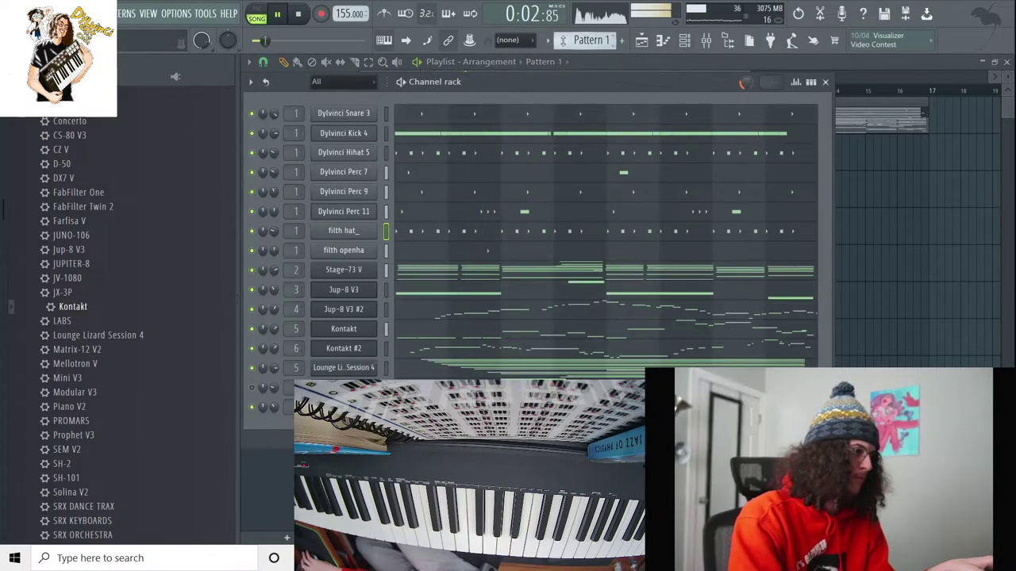
pyautogui.click(549, 42)
pyautogui.click(625, 155)
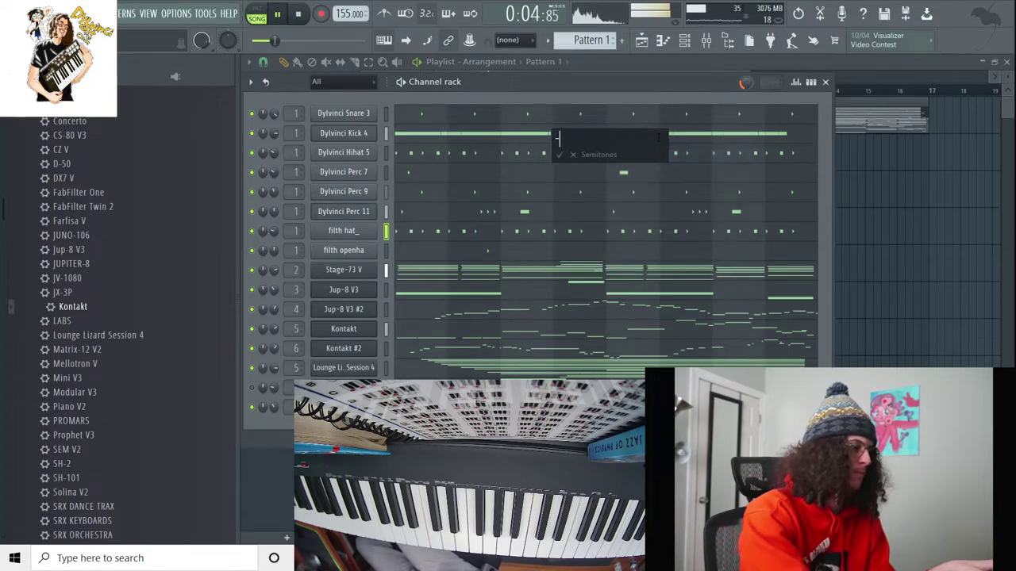
pyautogui.press('Escape')
pyautogui.press('F6')
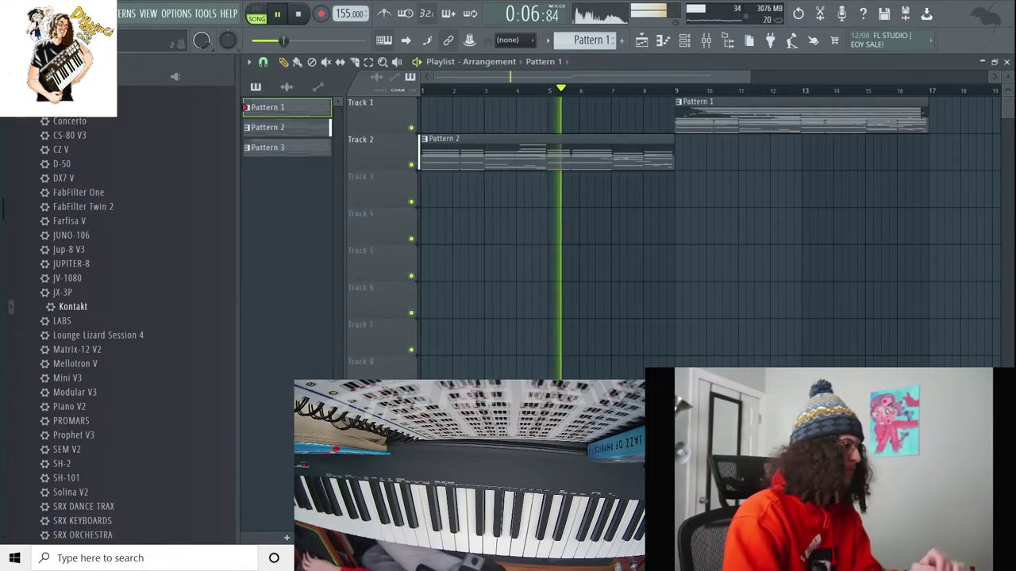
# Step: Find Dylvinci SFX 2 in the Dylvinci Kit Vol. 3 Sfx folder and place it on Track 3 at bar 9
pyautogui.click(58, 307)
pyautogui.click(80, 322)
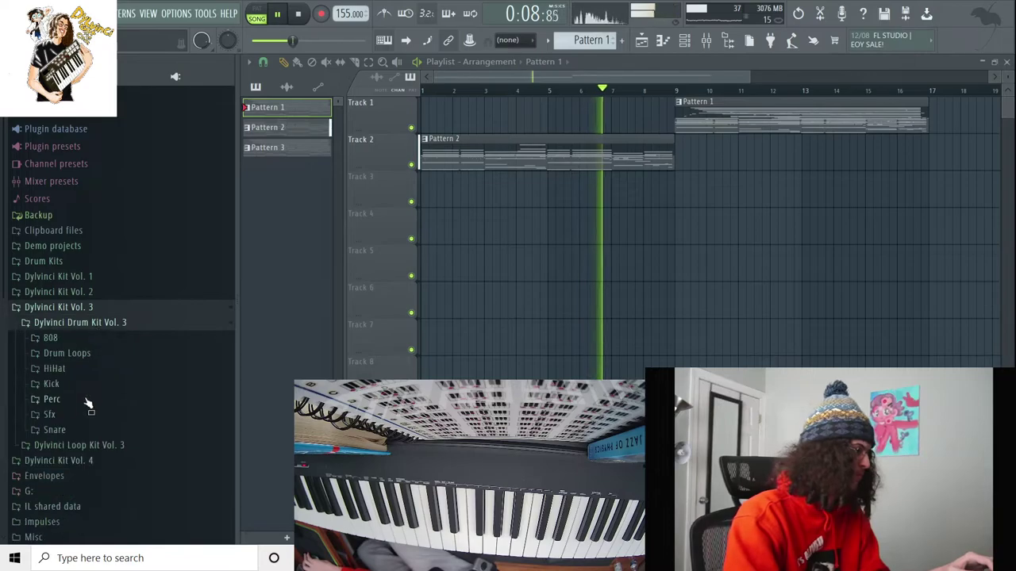
pyautogui.click(68, 414)
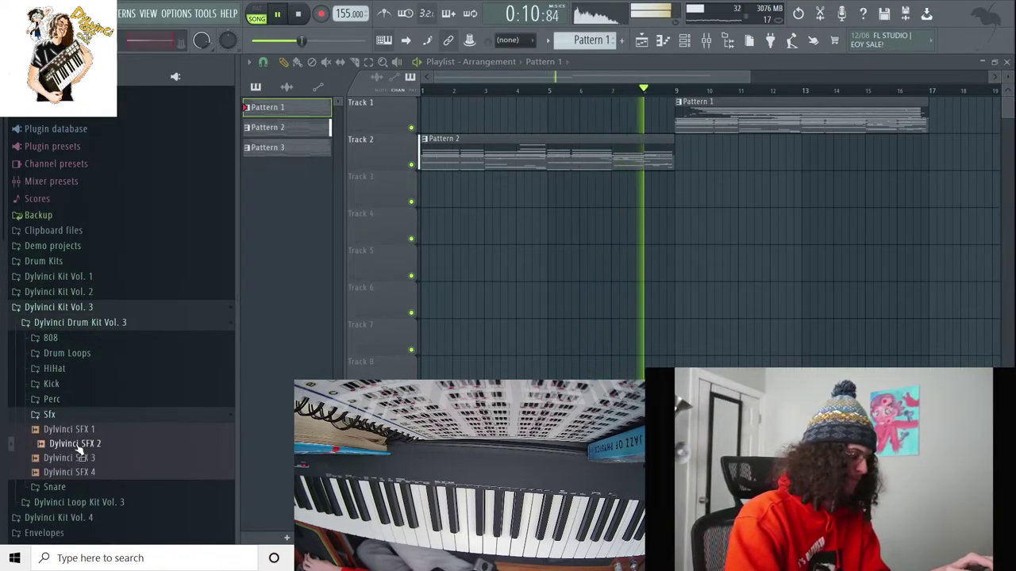
pyautogui.moveTo(79, 450); pyautogui.dragTo(722, 187)
pyautogui.press('F6')
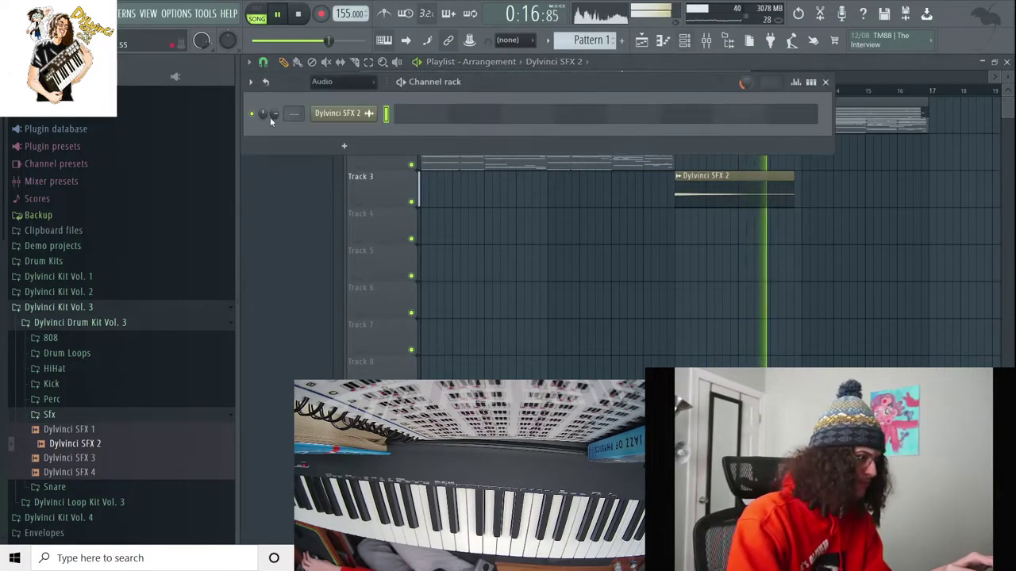
pyautogui.press('F6')
# Step: Select all the playlist clips and clone Pattern 1 as Pattern 2
pyautogui.moveTo(932, 278); pyautogui.dragTo(719, 63)
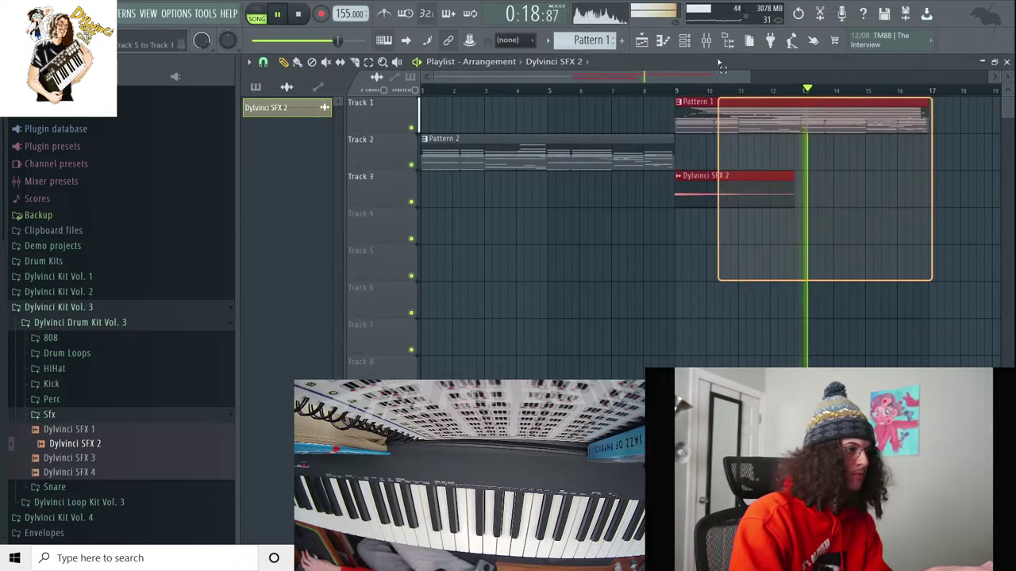
pyautogui.hotkey('ctrl', 'a')
pyautogui.press('F6')
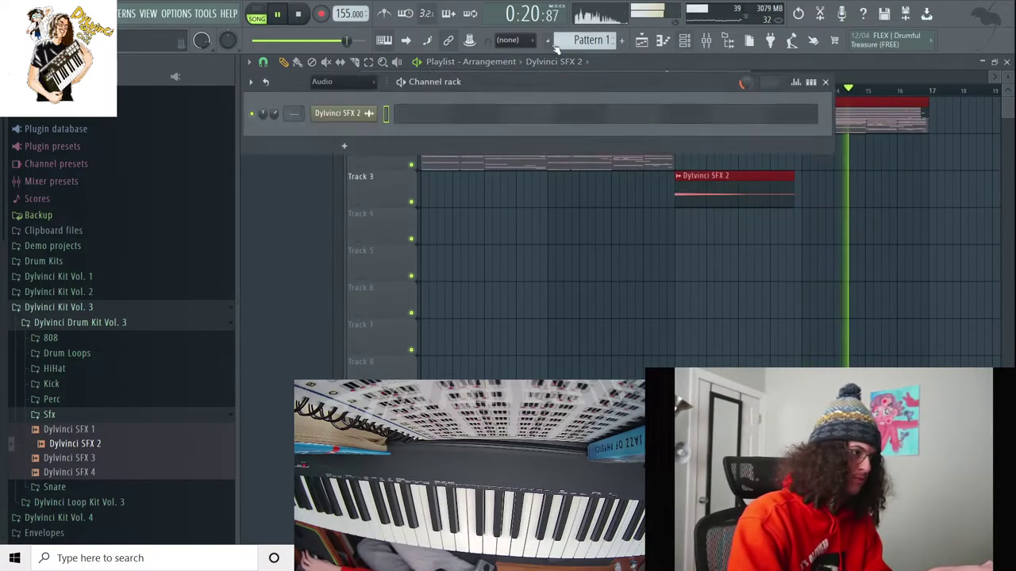
pyautogui.click(556, 44)
pyautogui.click(605, 194)
pyautogui.press('F7')
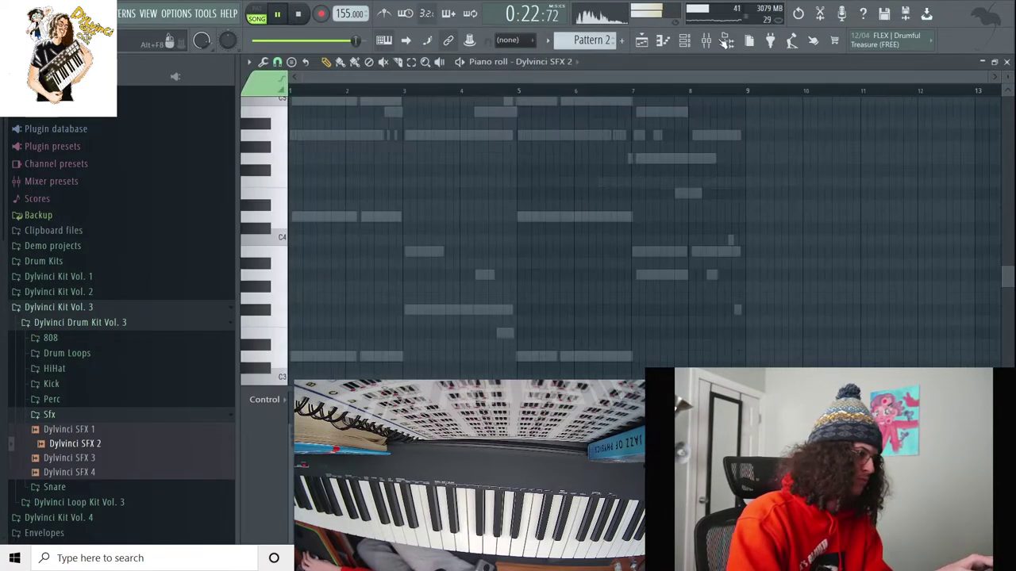
# Step: Place Pattern 2 on Track 2 at bar 17 and move playback to about bar 16
pyautogui.click(705, 40)
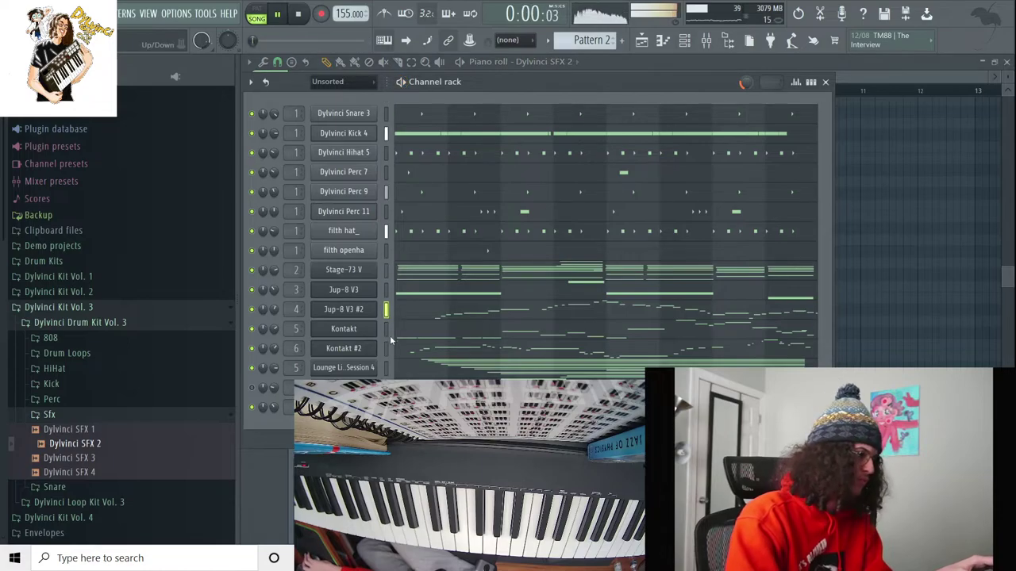
pyautogui.press('F5')
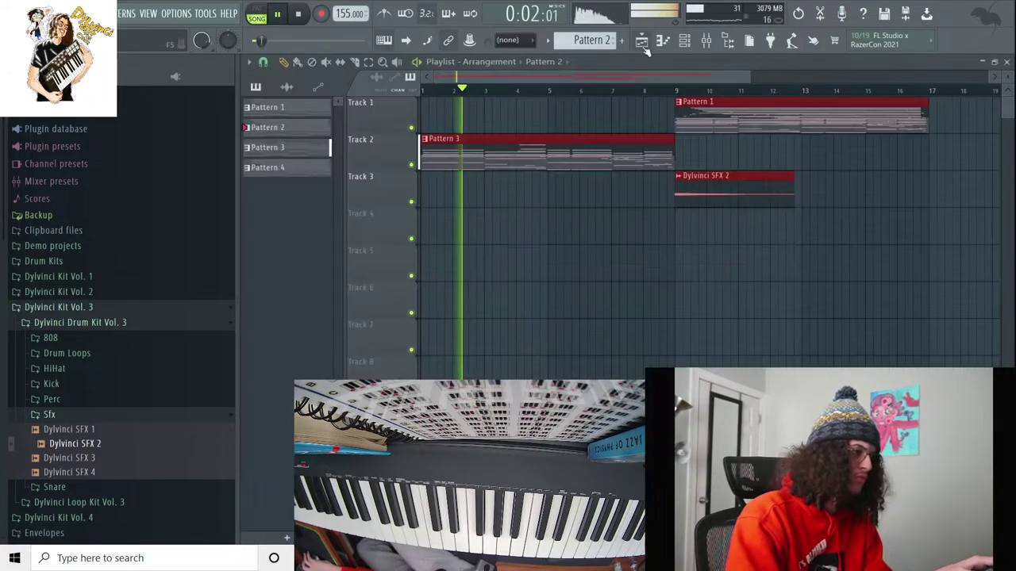
pyautogui.click(905, 89)
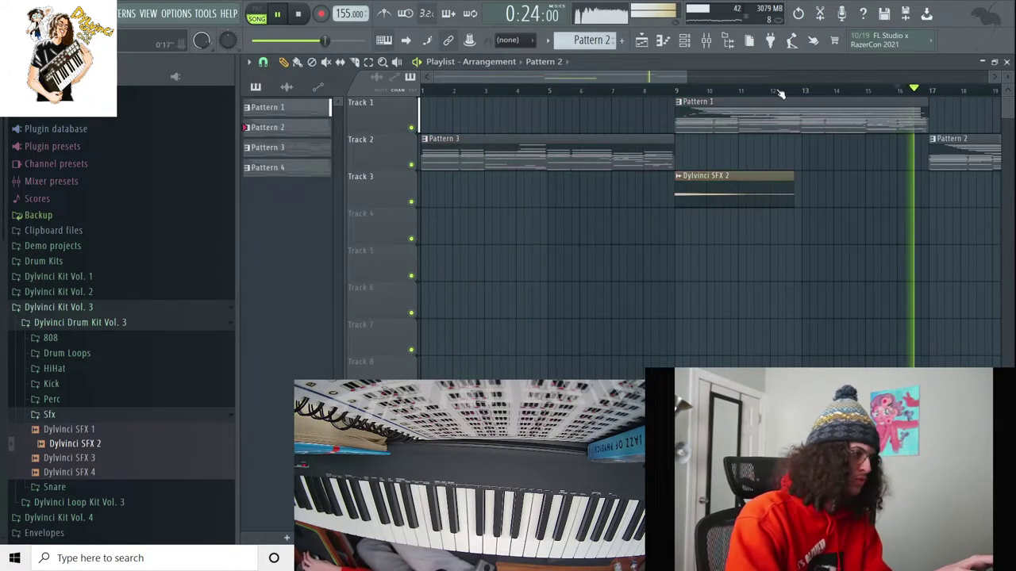
# Step: Clear the Jup-8 V3, Jup-8 V3 #2 and Kontakt #2 parts from Pattern 2 and compare it with the other patterns
pyautogui.click(696, 44)
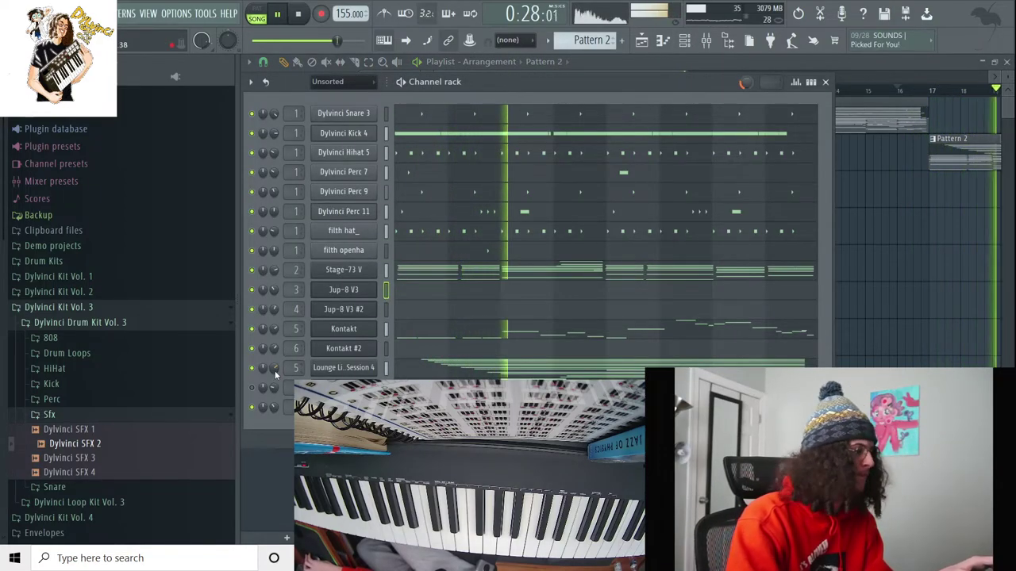
pyautogui.click(52, 399)
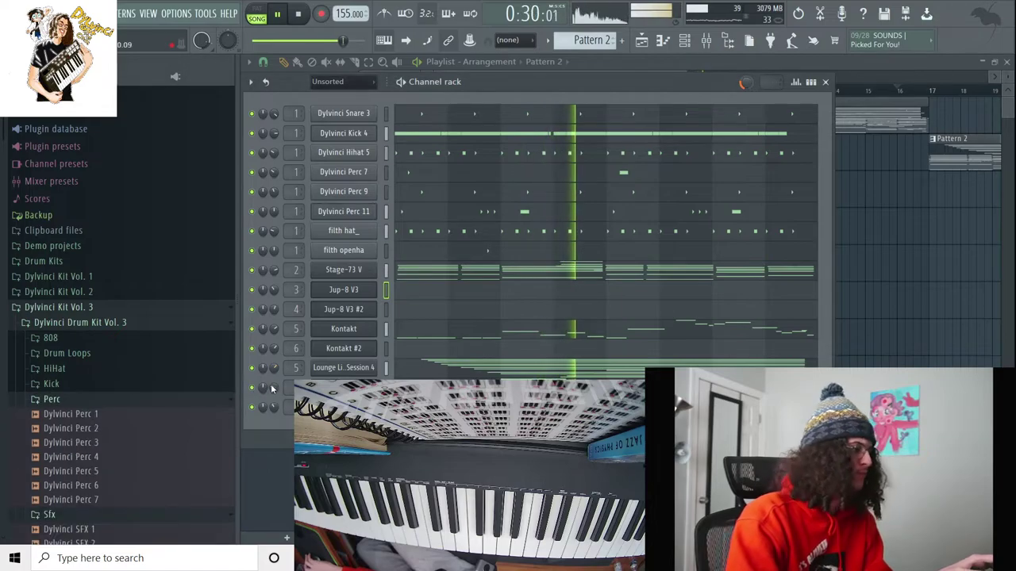
pyautogui.press('KP_Subtract')
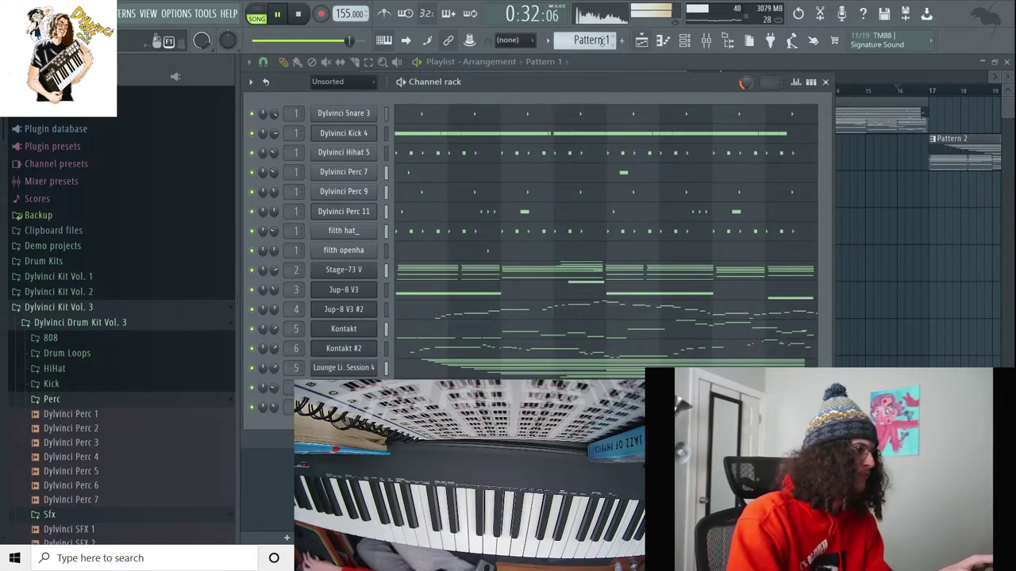
pyautogui.scroll(2, 601, 42)
# Step: Duplicate the first 24 bars of the playlist arrangement at bar 25 and add Dylvinci SFX 2 on Track 3 at bar 25
pyautogui.press('F6')
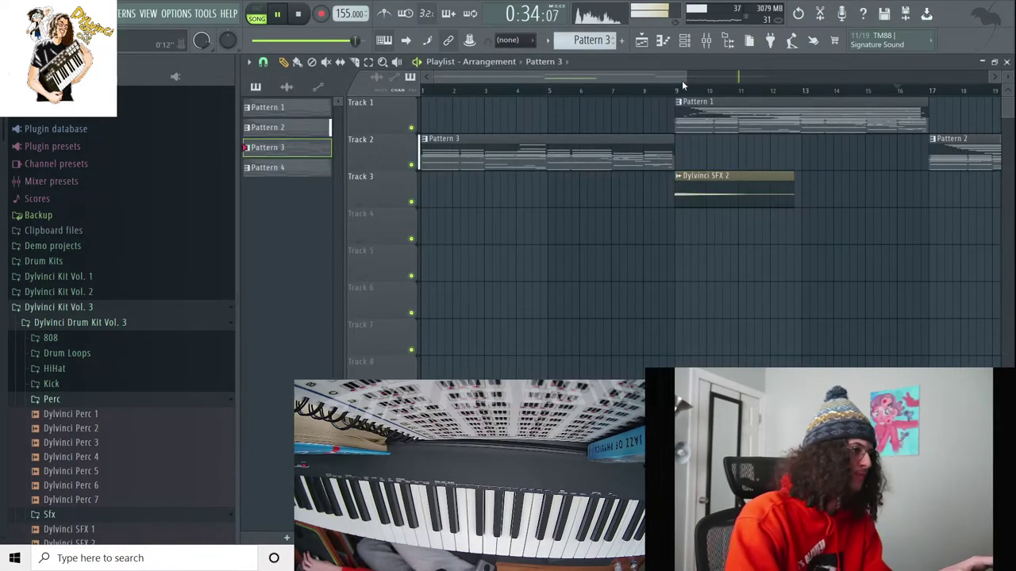
pyautogui.moveTo(687, 80); pyautogui.dragTo(883, 79)
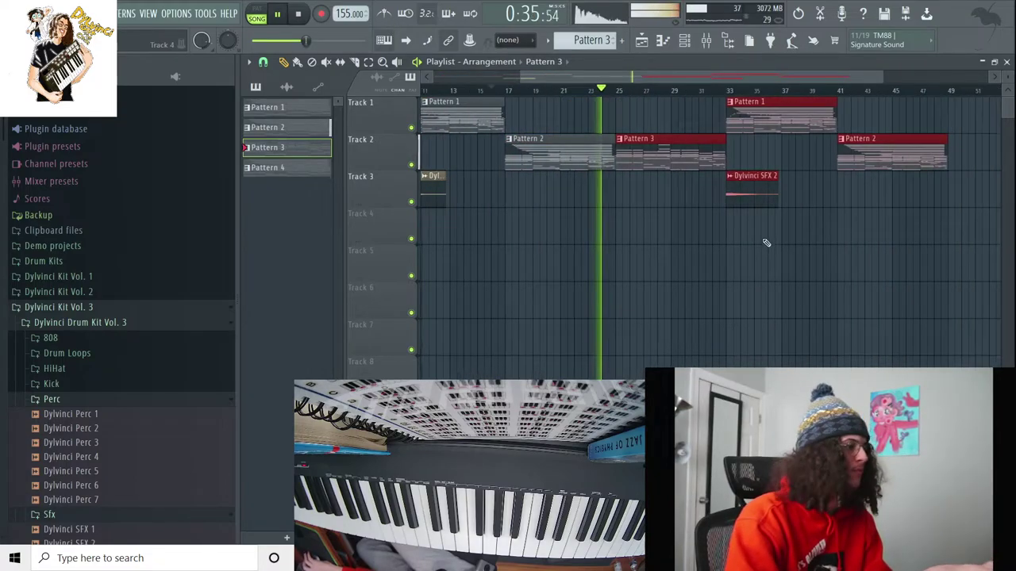
pyautogui.click(748, 205)
pyautogui.click(621, 195)
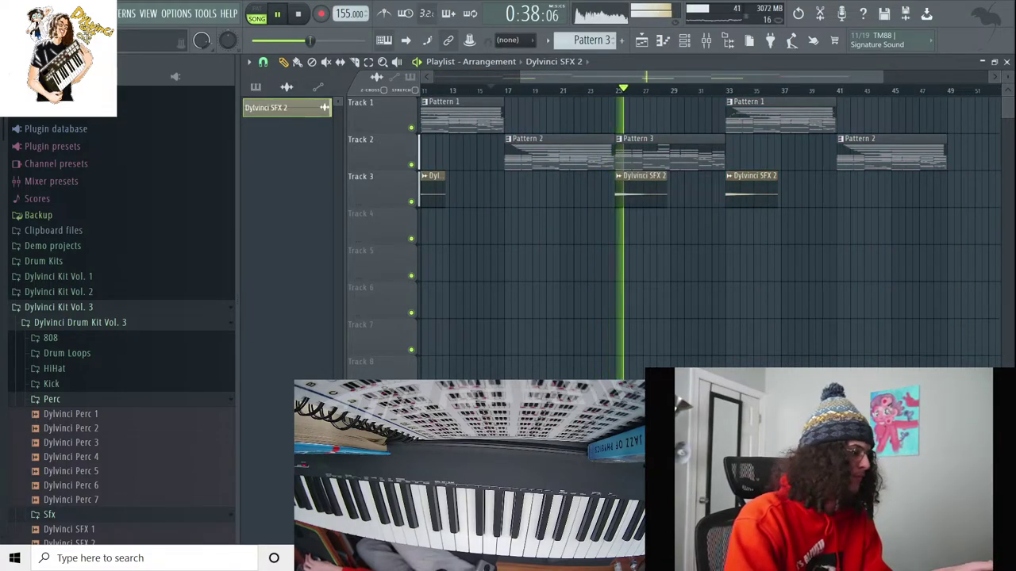
# Step: Show all channels in the channel rack and transpose Pattern 1 by -2 semitones
pyautogui.press('F6')
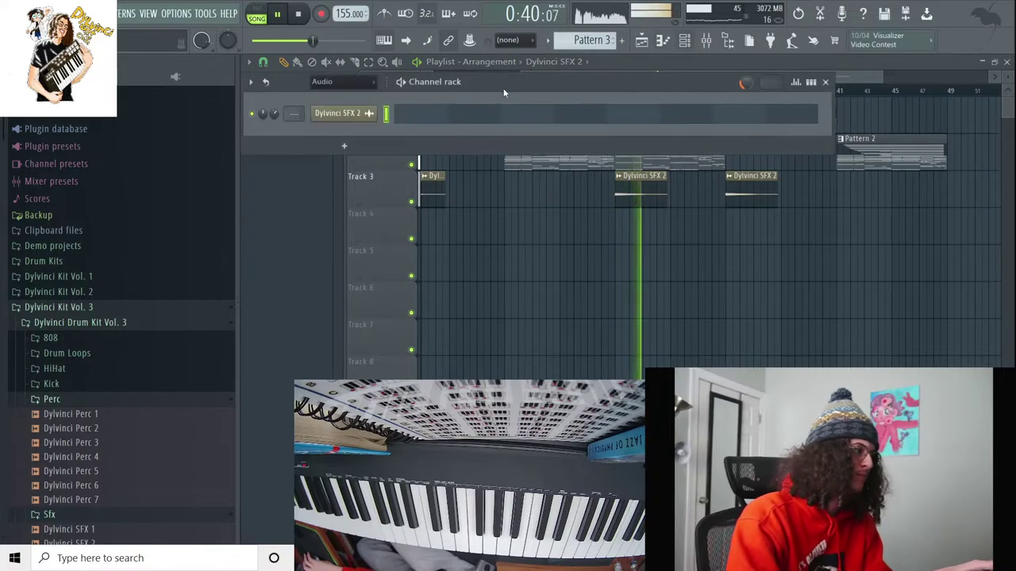
pyautogui.click(322, 82)
pyautogui.click(341, 111)
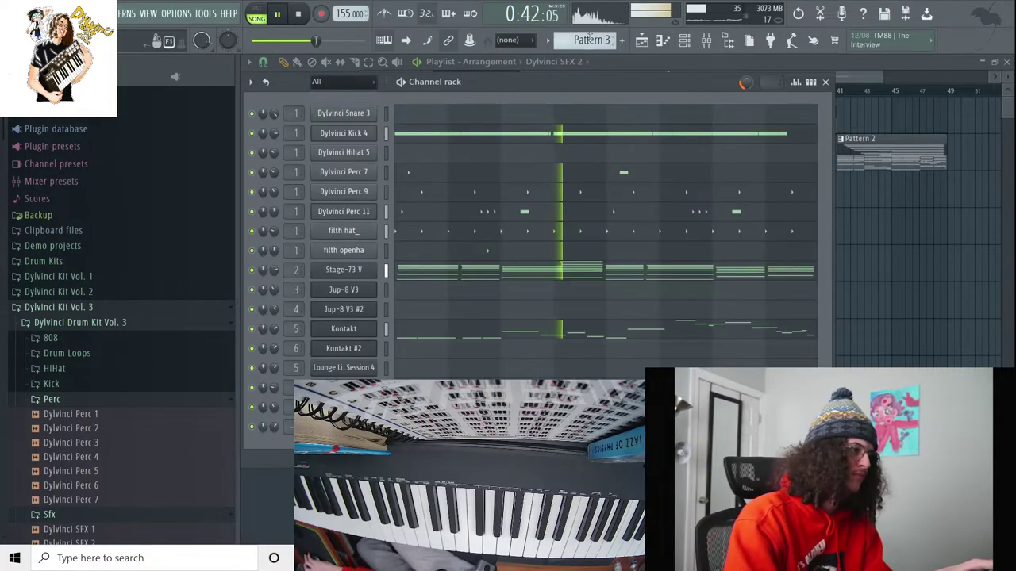
pyautogui.scroll(2, 590, 38)
pyautogui.click(591, 40)
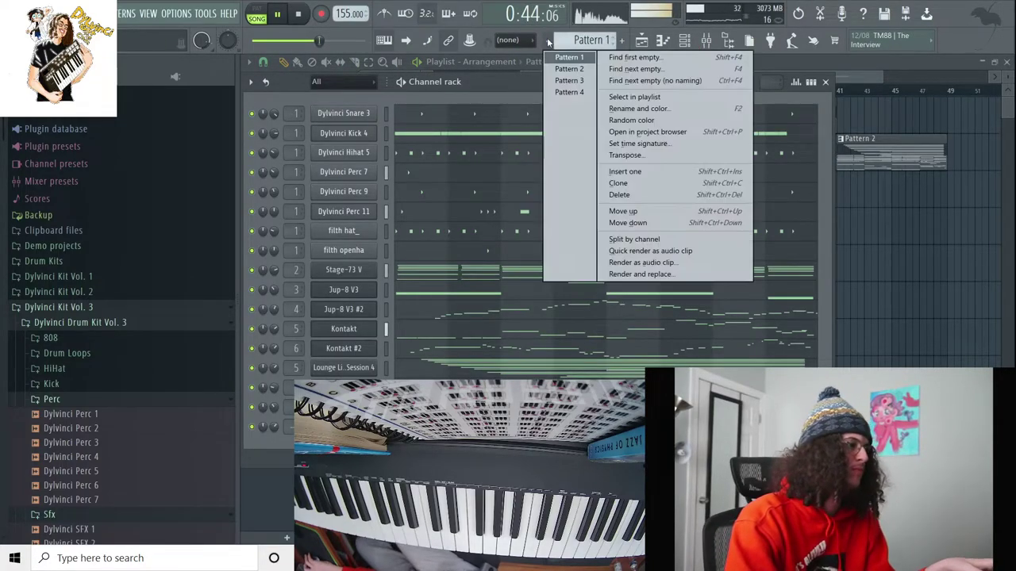
pyautogui.click(628, 152)
pyautogui.write('2')
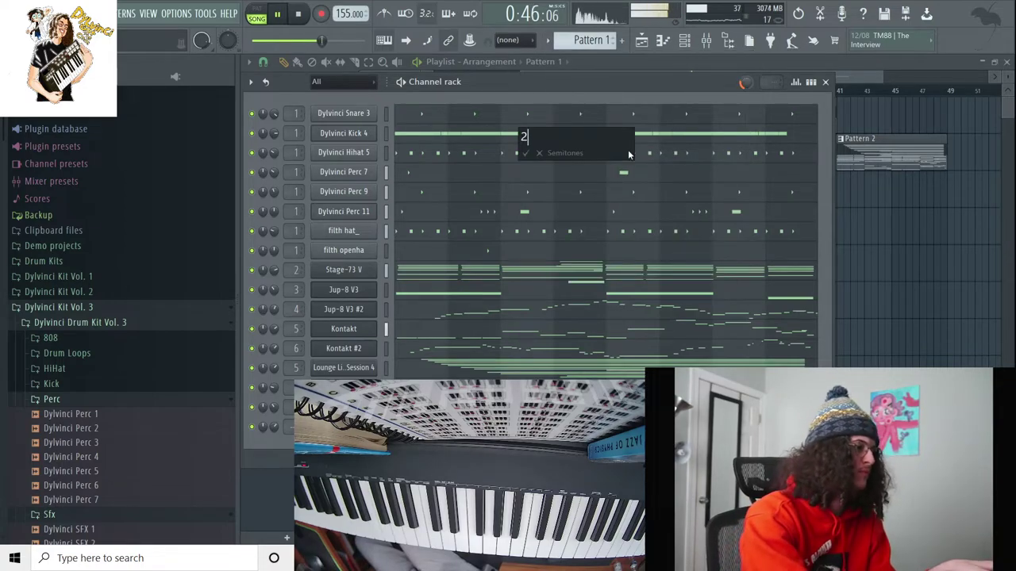
pyautogui.press('BackSpace')
pyautogui.write('-2')
pyautogui.press('Return')
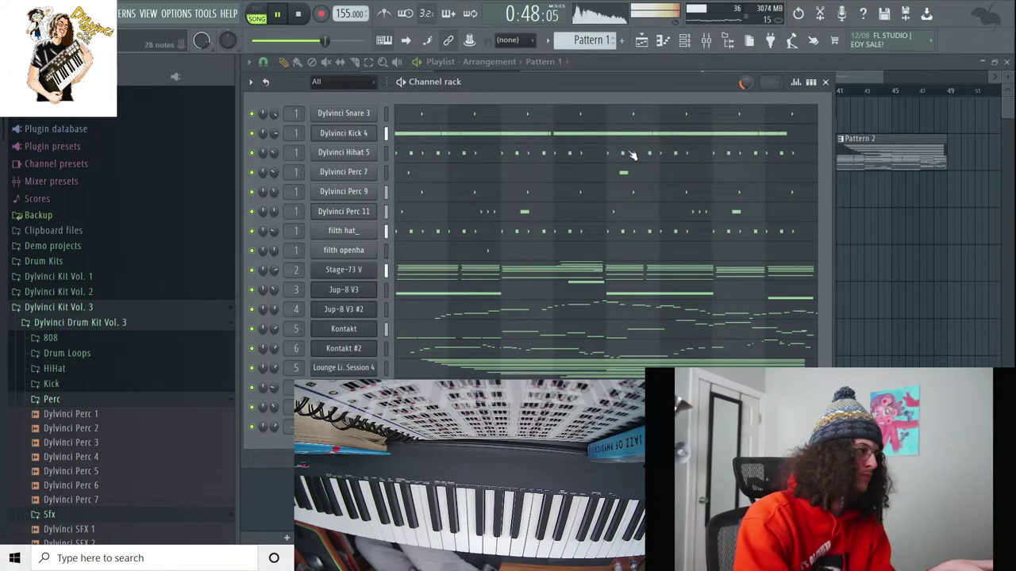
# Step: Try to transpose Pattern 2 by semitones
pyautogui.scroll(-1, 611, 43)
pyautogui.click(603, 40)
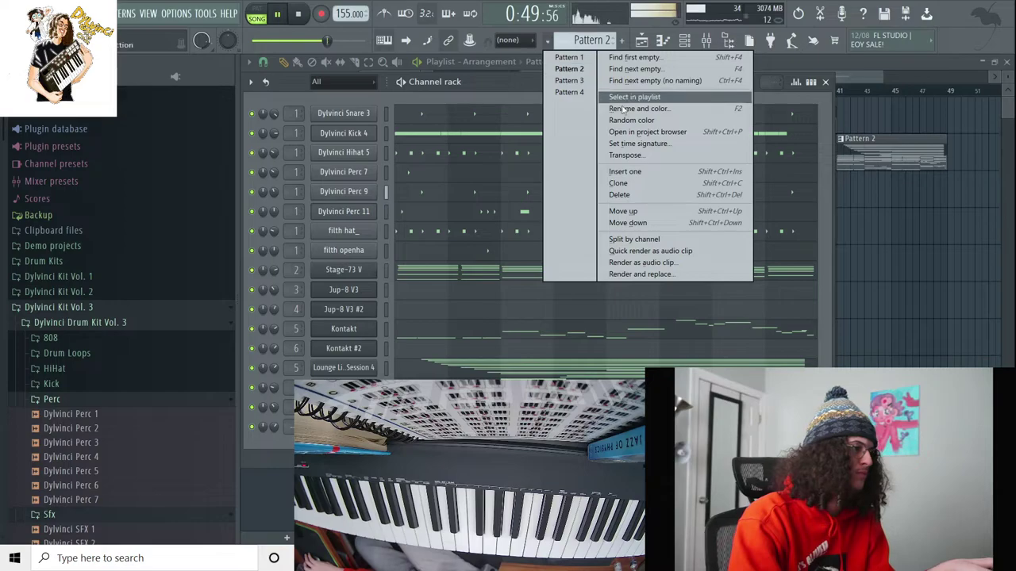
pyautogui.click(639, 153)
pyautogui.press('Escape')
# Step: Transpose Pattern 3 and Pattern 4 by -2 semitones each
pyautogui.scroll(-2, 574, 41)
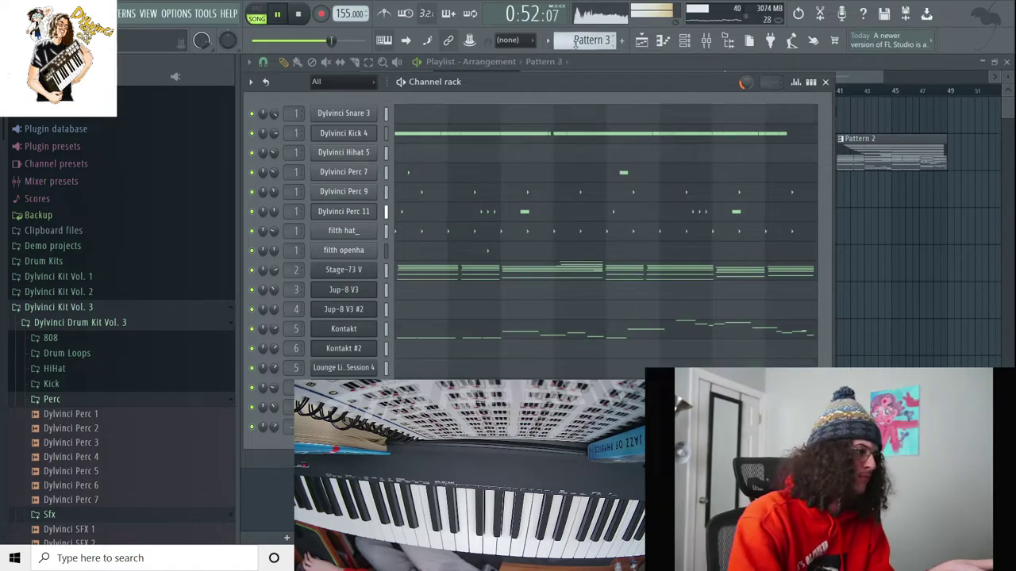
pyautogui.scroll(1, 575, 42)
pyautogui.click(583, 41)
pyautogui.click(629, 138)
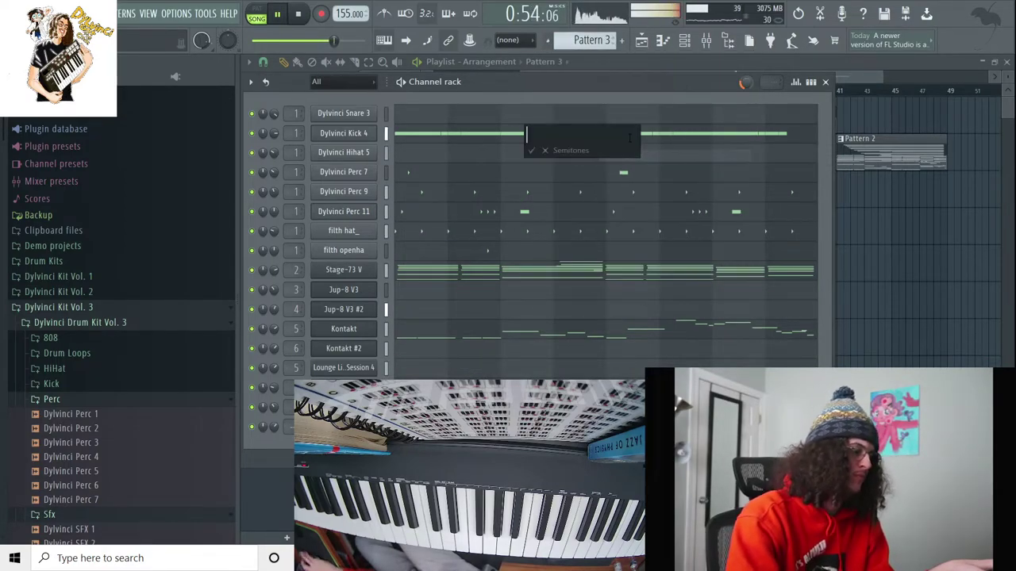
pyautogui.write('-2')
pyautogui.press('Return')
pyautogui.scroll(-1, 594, 45)
pyautogui.click(595, 44)
pyautogui.click(646, 146)
pyautogui.write('-2')
pyautogui.press('Return')
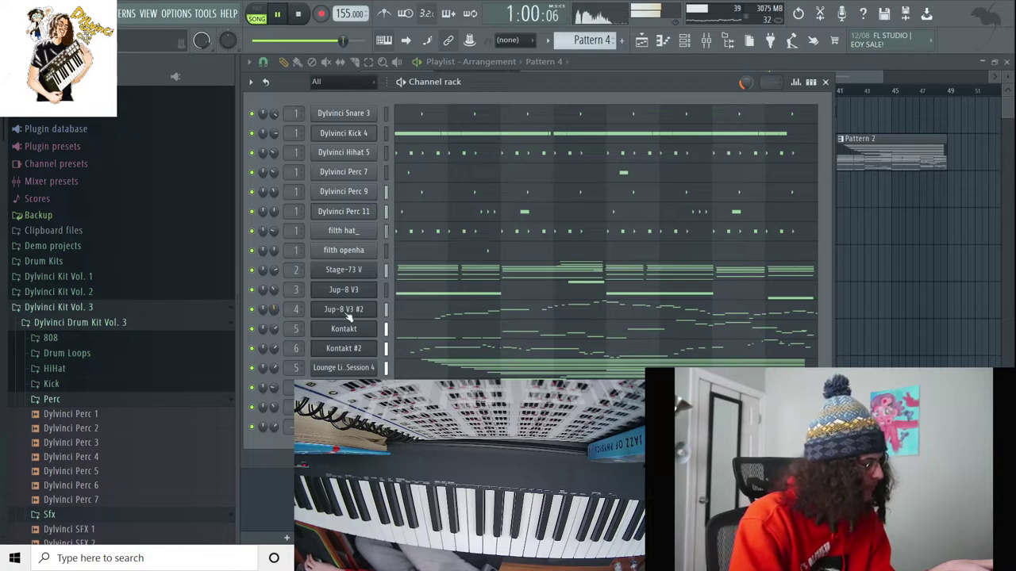
# Step: Add the Pitchwheel effect to the Master mixer track, shift its pitch to about 0.53 with Snap off, and close its window
pyautogui.press('F6')
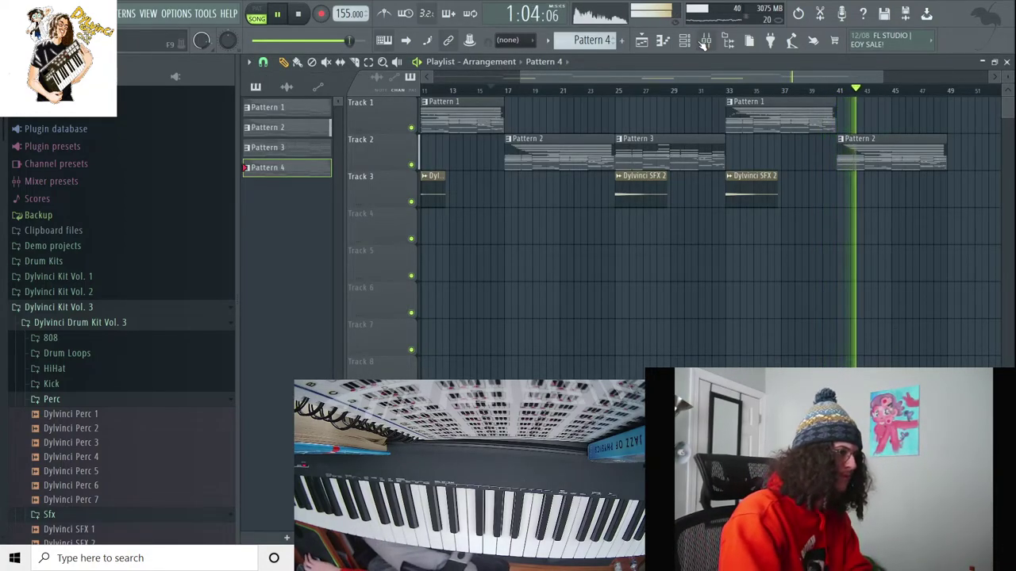
pyautogui.click(703, 46)
pyautogui.click(889, 362)
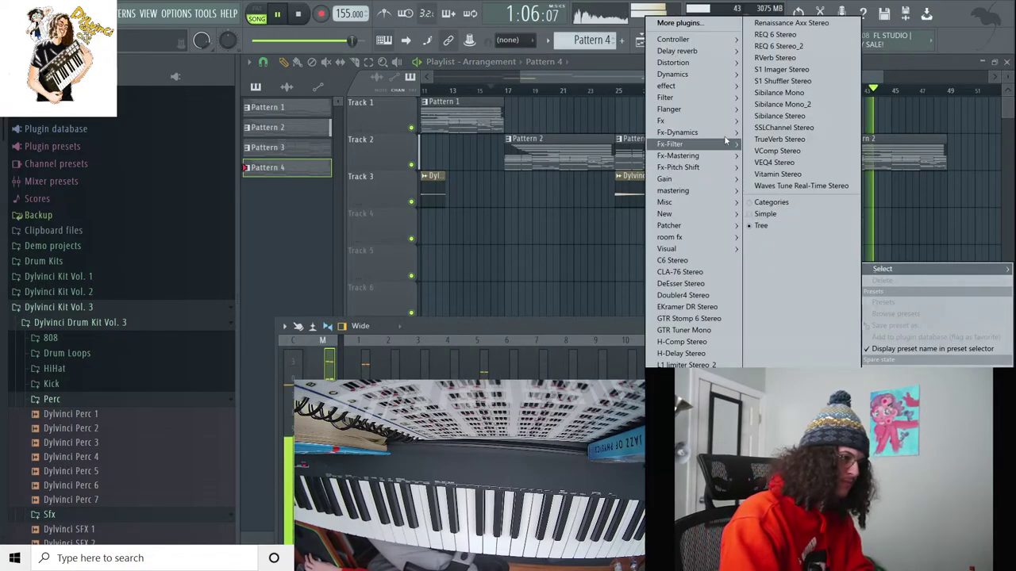
pyautogui.moveTo(688, 167)
pyautogui.click(614, 178)
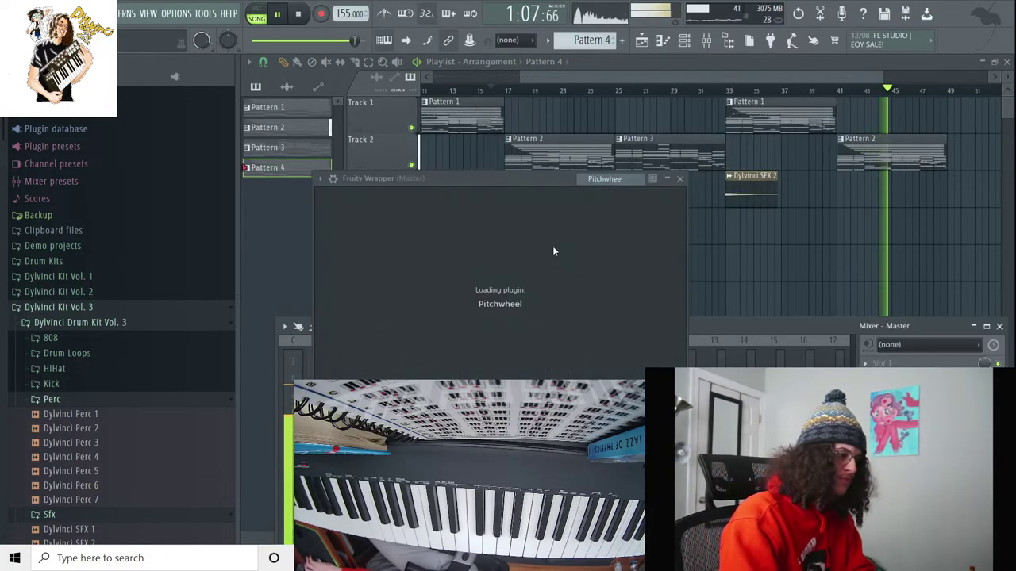
pyautogui.click(614, 226)
pyautogui.moveTo(480, 301); pyautogui.dragTo(481, 280)
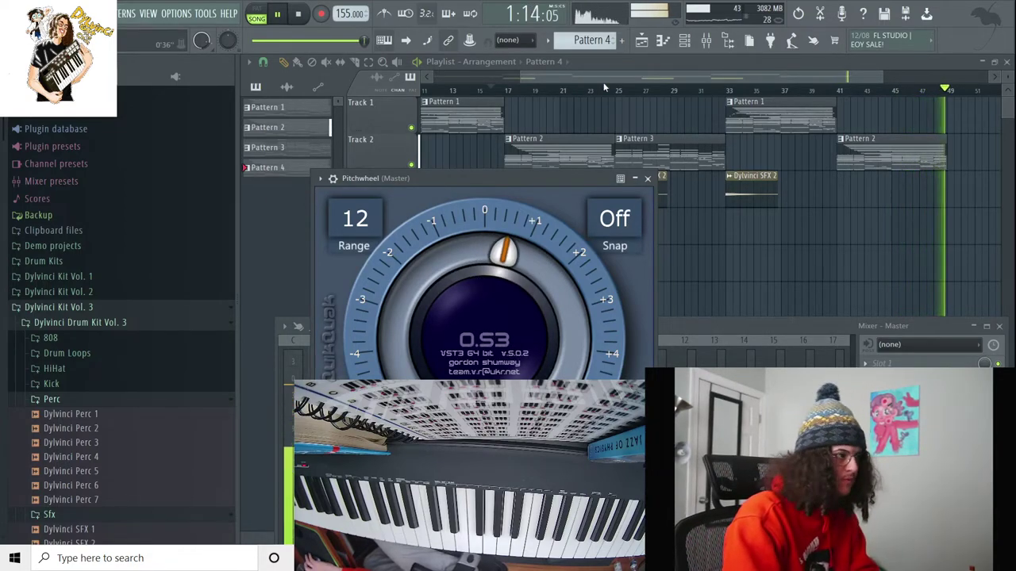
pyautogui.press('Escape')
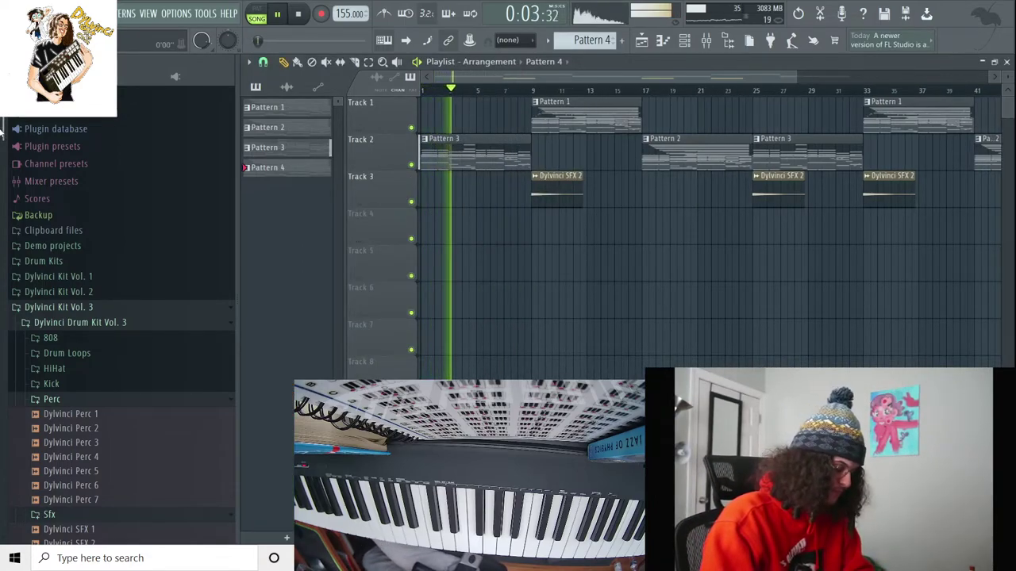
# Step: Place the Dylvinci Tag sample from Dylvinci Loop Kit Vol. 3 on Track 4 shortly before bar 9, play the song and stop it
pyautogui.scroll(-5, 74, 276)
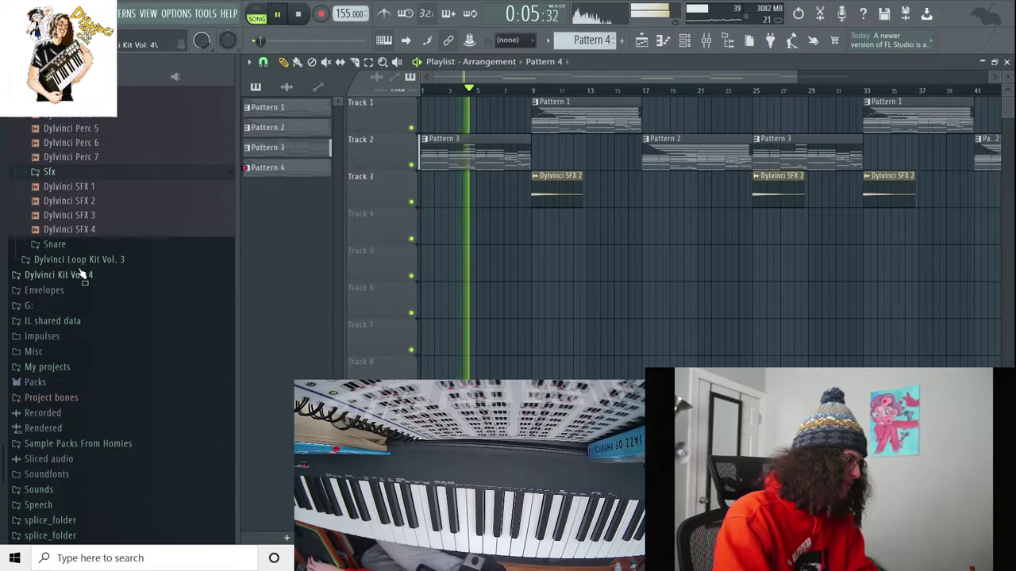
pyautogui.click(79, 262)
pyautogui.moveTo(90, 388); pyautogui.dragTo(508, 231)
pyautogui.click(684, 41)
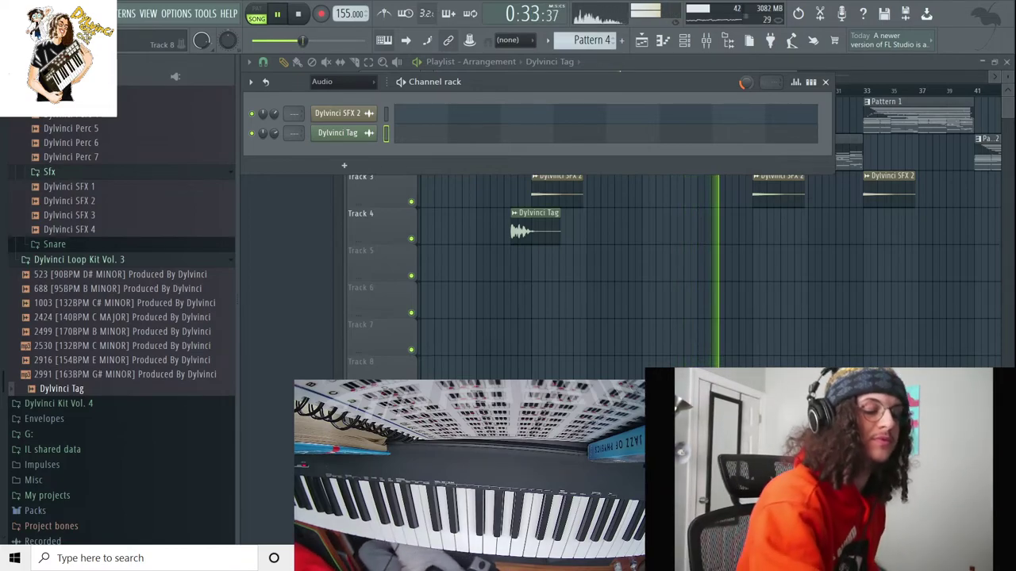
pyautogui.press('space')
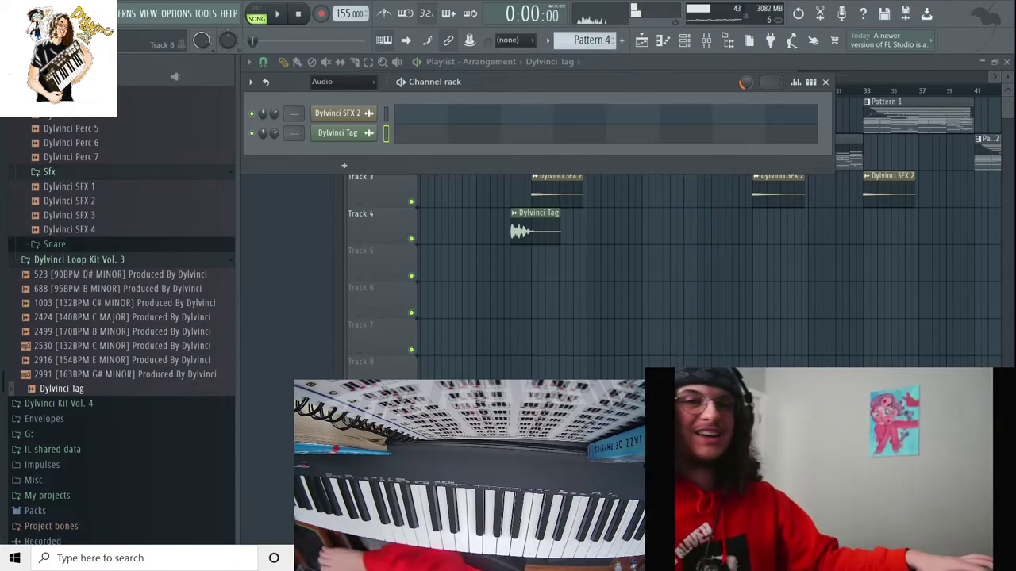